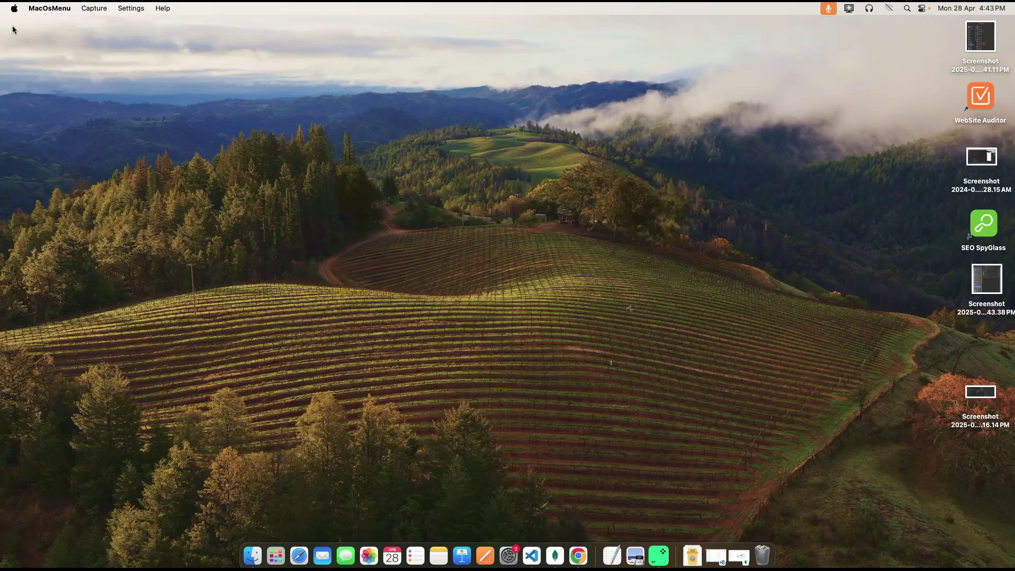
- Switch to MongoDB Compass and connect to the first localhost:27017 connection, dismissing the connection notification
{"action": "left_click", "coordinate": [739, 556]}
{"action": "left_click_drag", "start_coordinate": [401, 87], "coordinate": [385, 72]}
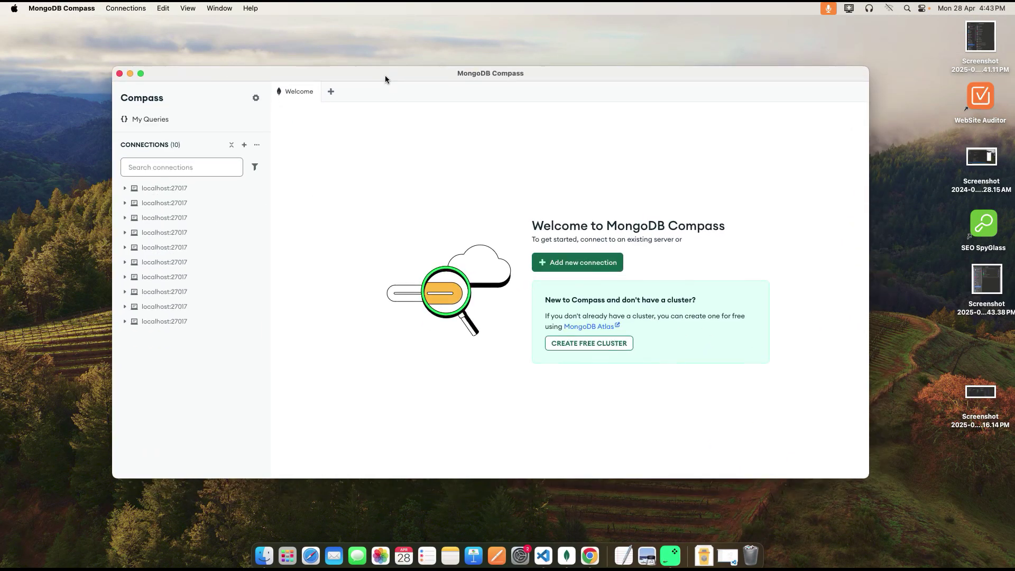
{"action": "mouse_move", "coordinate": [225, 191]}
{"action": "left_click", "coordinate": [226, 190]}
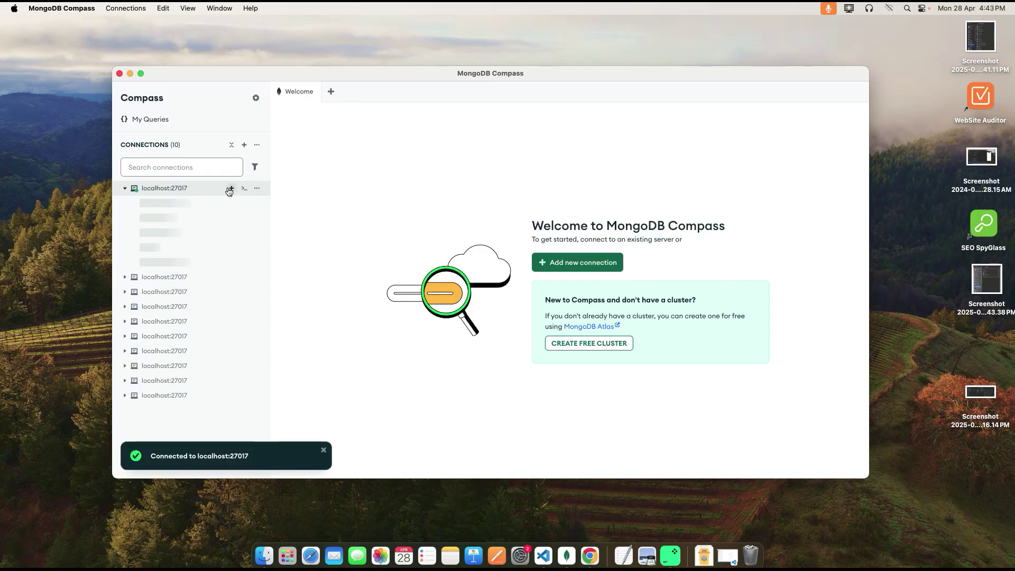
{"action": "left_click", "coordinate": [323, 449]}
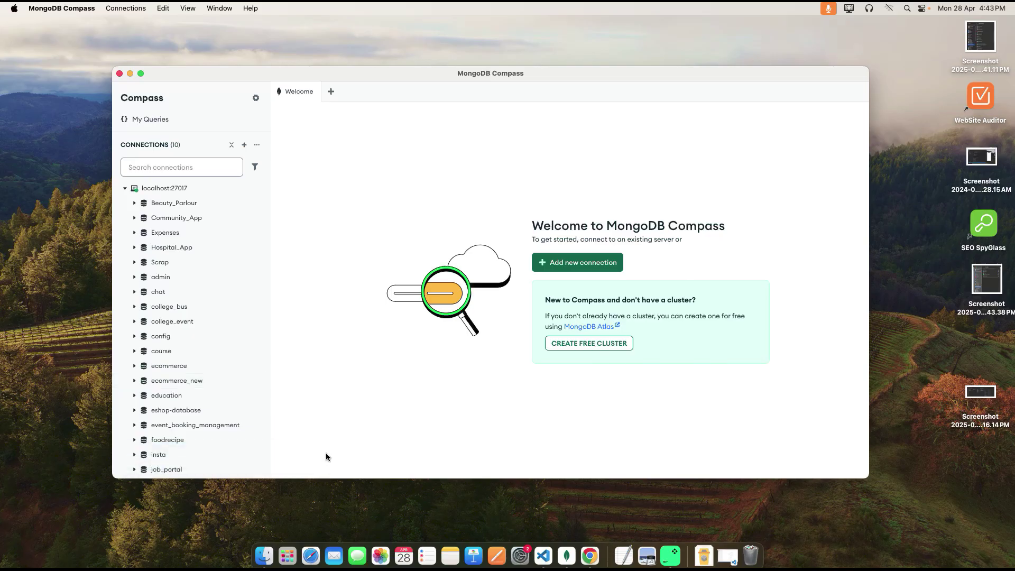
- Look through the list of databases on the localhost connection and expand the Scrap database
{"action": "scroll", "coordinate": [194, 349], "scroll_direction": "down", "scroll_amount": 1}
{"action": "scroll", "coordinate": [195, 347], "scroll_direction": "down", "scroll_amount": 6}
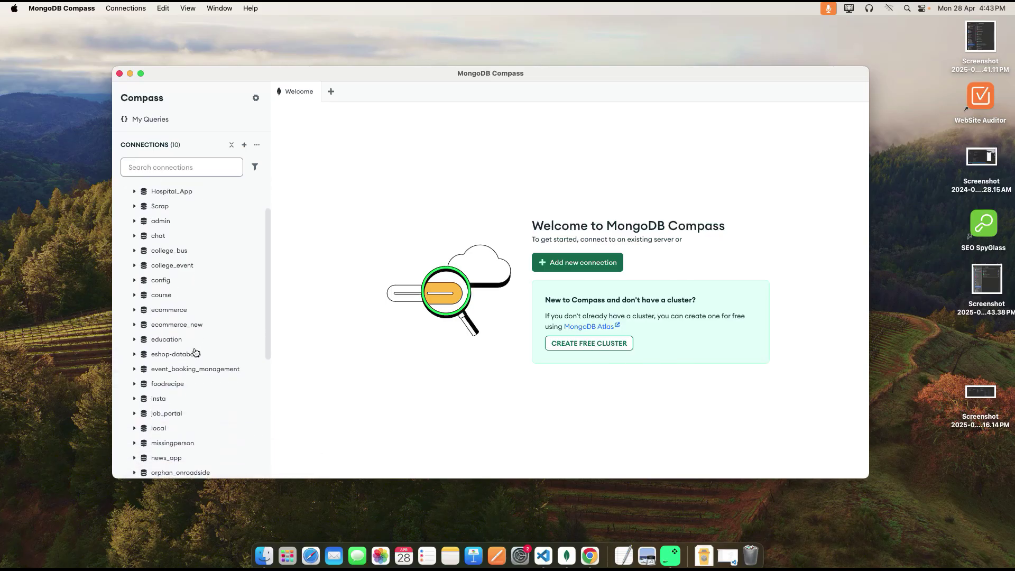
{"action": "scroll", "coordinate": [194, 347], "scroll_direction": "down", "scroll_amount": 9}
{"action": "scroll", "coordinate": [194, 347], "scroll_direction": "up", "scroll_amount": 12}
{"action": "scroll", "coordinate": [194, 349], "scroll_direction": "up", "scroll_amount": 4}
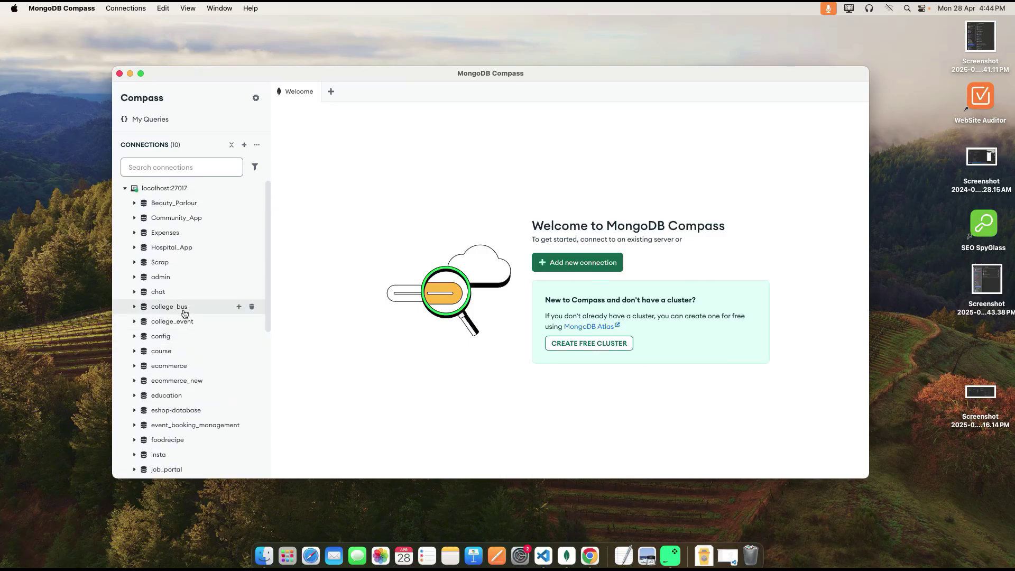
{"action": "left_click", "coordinate": [134, 263]}
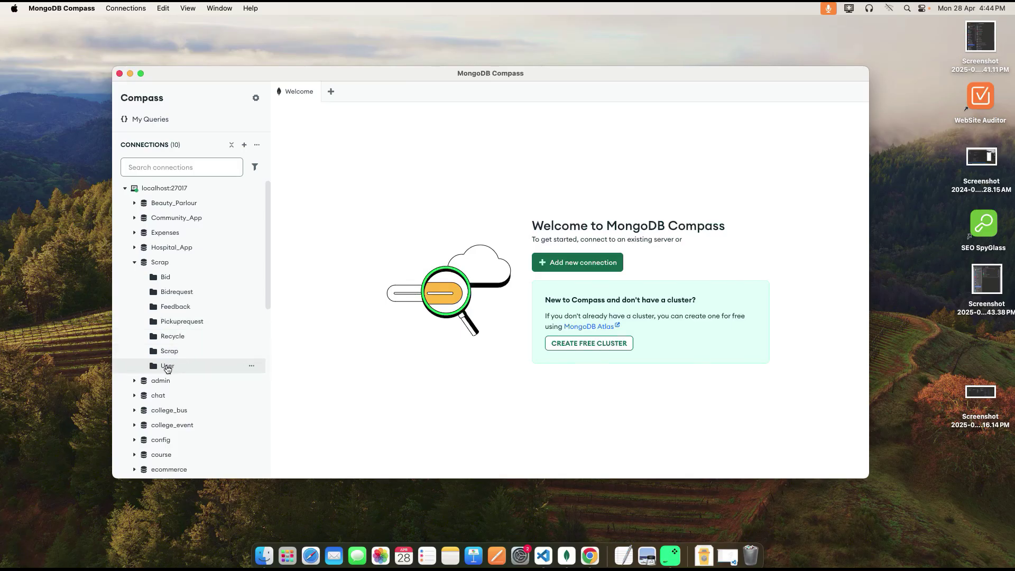
- View the documents in the Scrap database's User collection and open its Bidrequest collection
{"action": "left_click", "coordinate": [167, 368]}
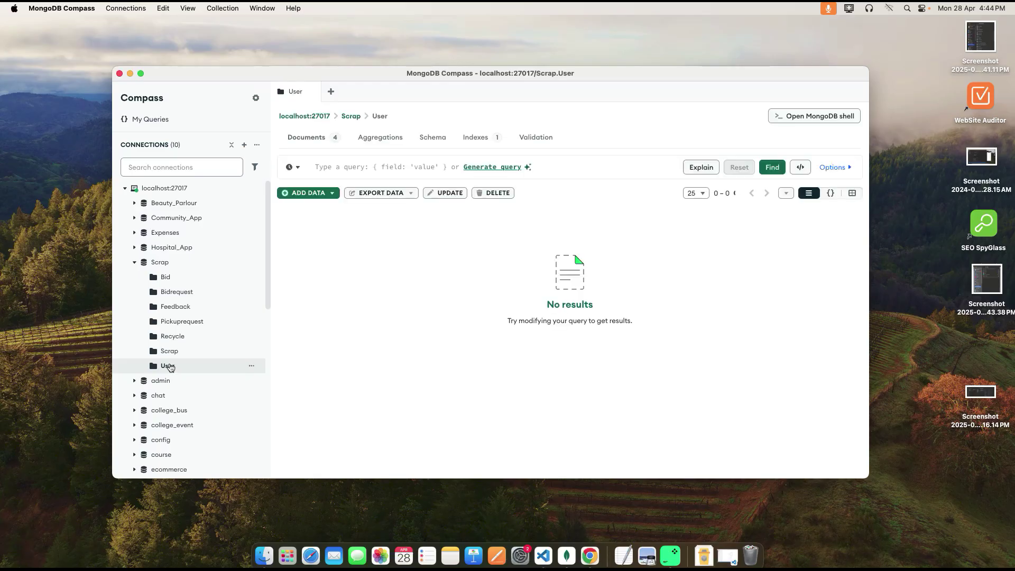
{"action": "scroll", "coordinate": [401, 333], "scroll_direction": "down", "scroll_amount": 5}
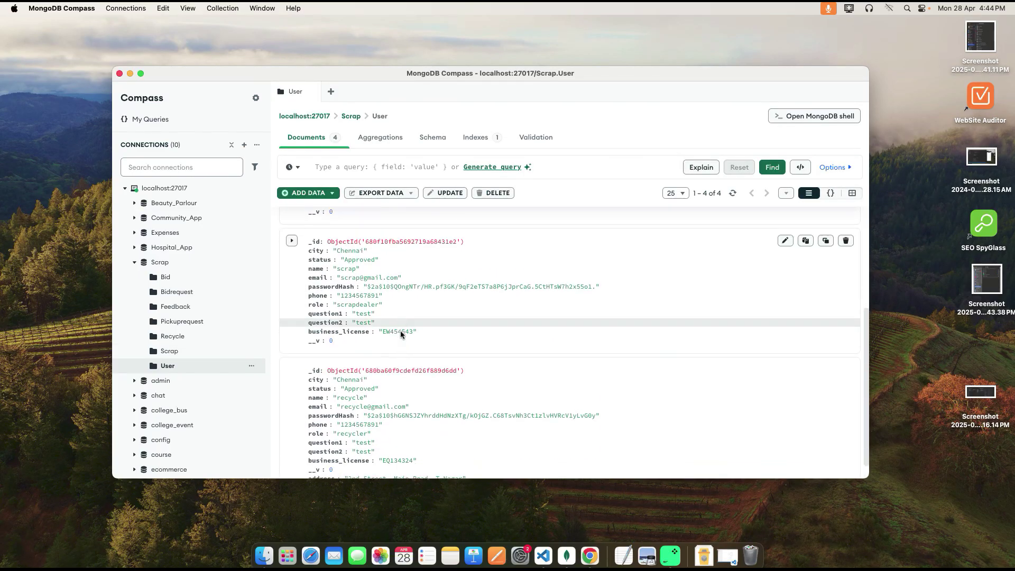
{"action": "scroll", "coordinate": [370, 335], "scroll_direction": "up", "scroll_amount": 5}
{"action": "left_click", "coordinate": [174, 292]}
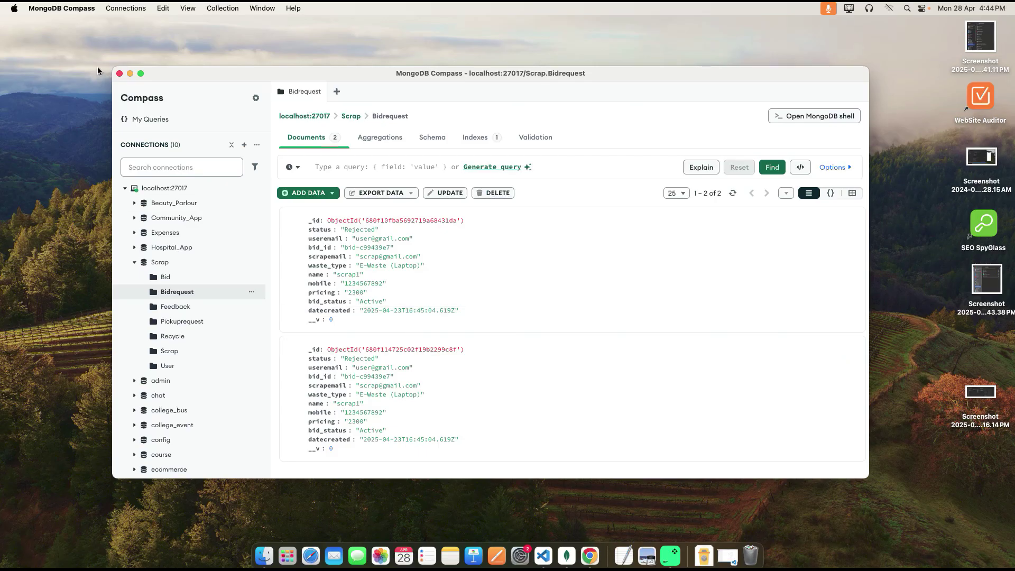
- Minimize the database window, switch to Visual Studio Code in full screen, and expand the Scrab_Recycle project's src folder
{"action": "left_click", "coordinate": [130, 73]}
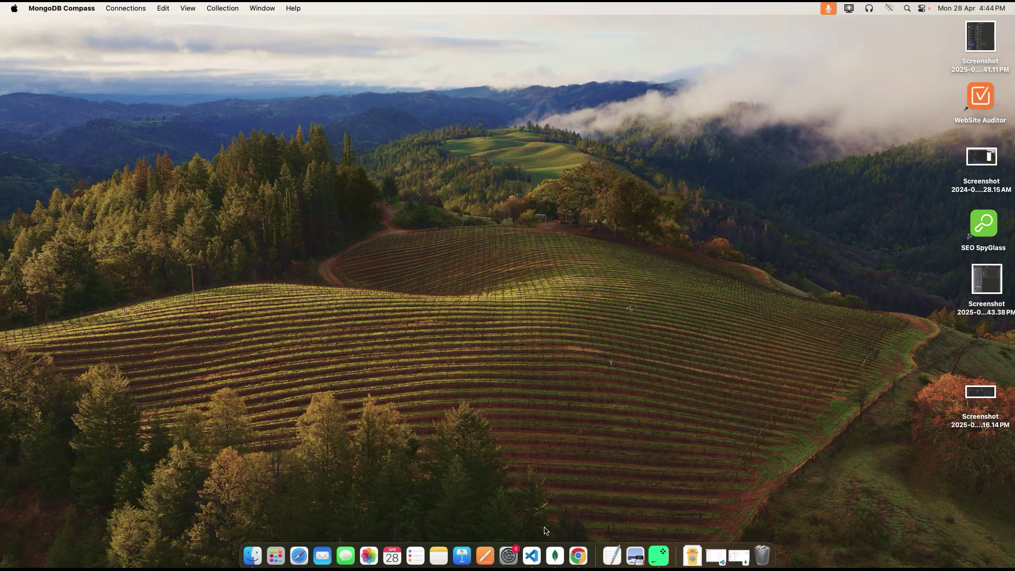
{"action": "left_click", "coordinate": [715, 556]}
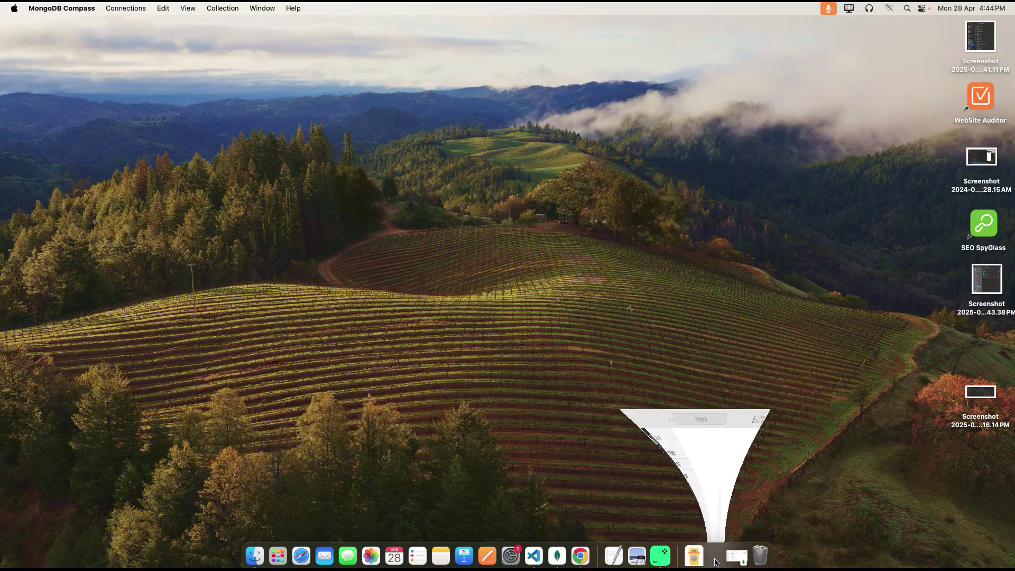
{"action": "left_click_drag", "start_coordinate": [455, 99], "coordinate": [357, 92]}
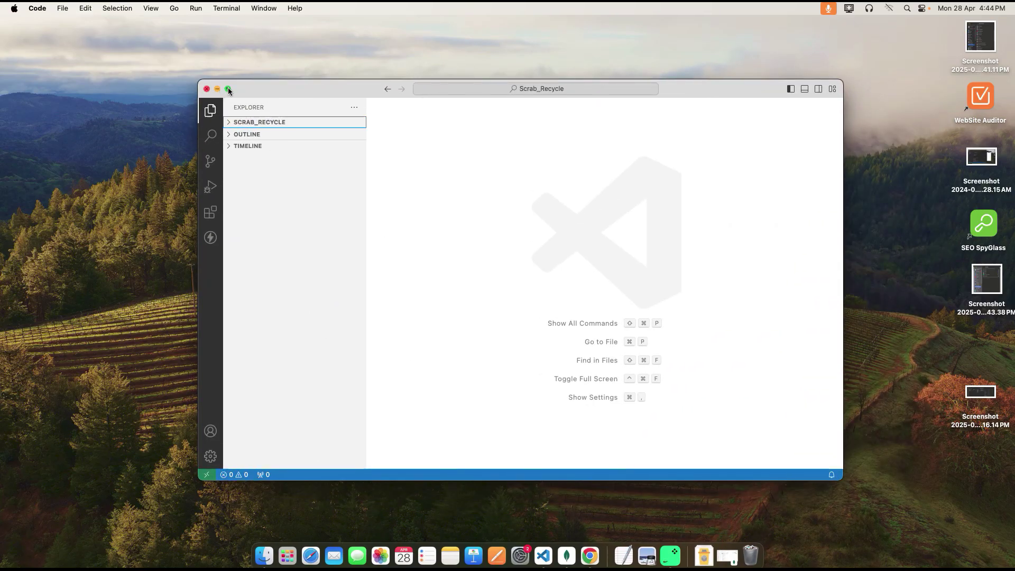
{"action": "left_click", "coordinate": [228, 91]}
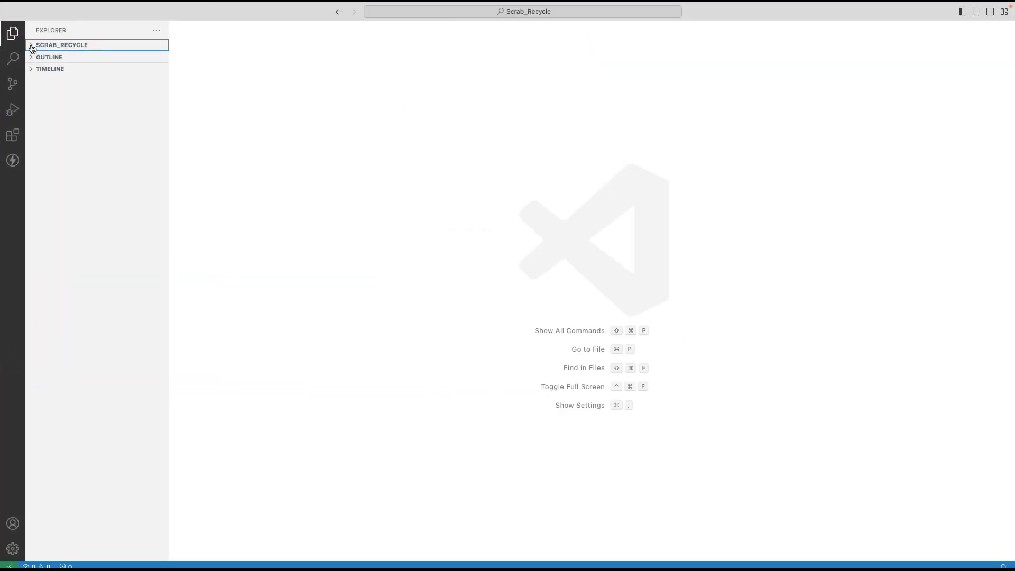
{"action": "left_click", "coordinate": [32, 49]}
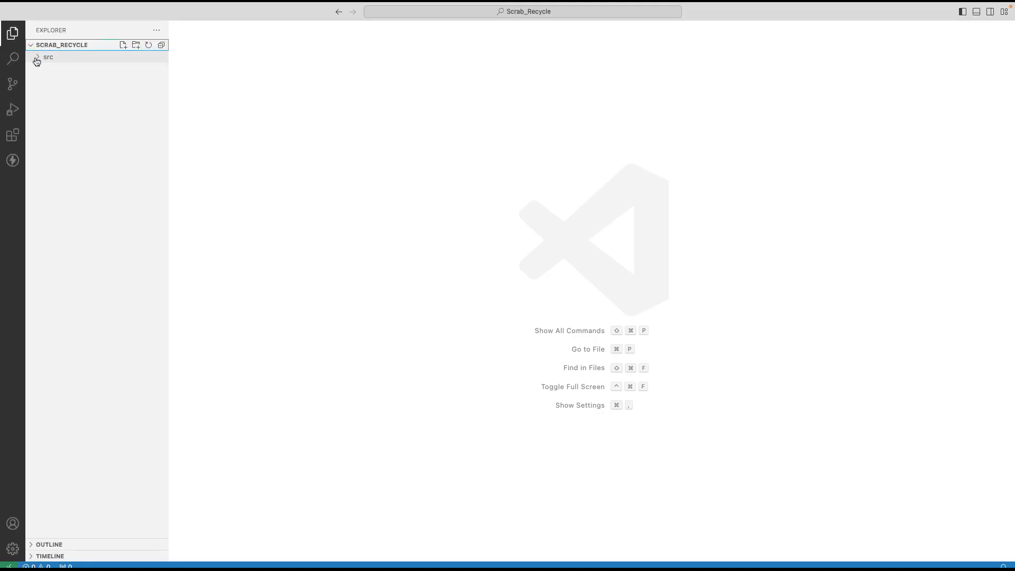
{"action": "left_click", "coordinate": [39, 58]}
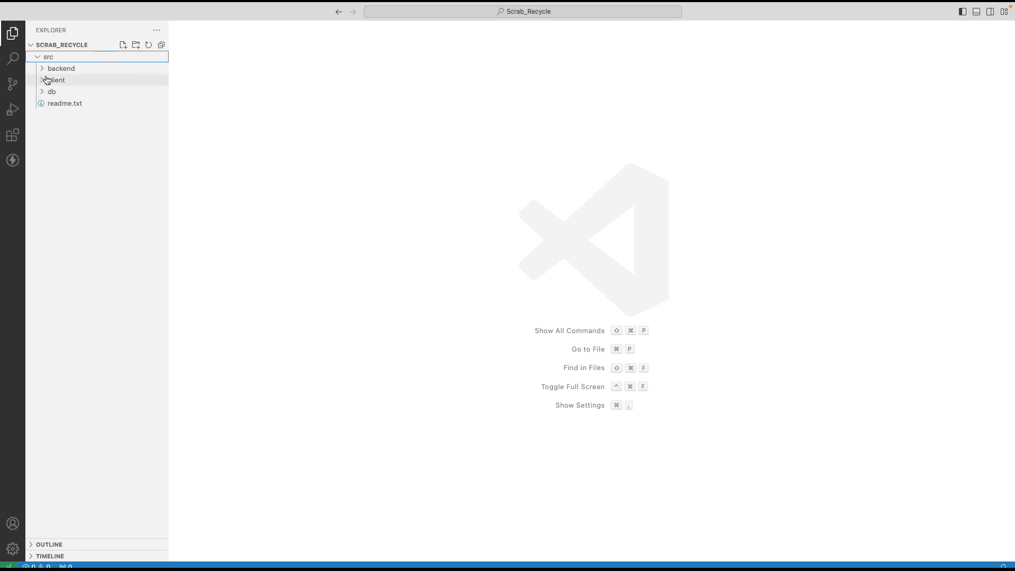
- Review the user schema in user.js in the backend models folder, then close the file and collapse the folder
{"action": "left_click", "coordinate": [45, 70]}
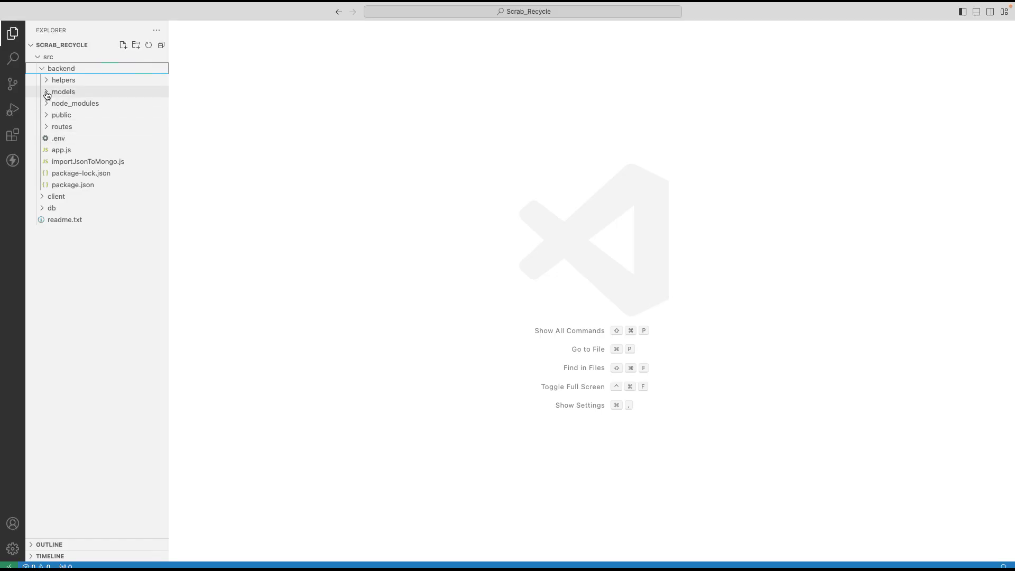
{"action": "left_click", "coordinate": [47, 93]}
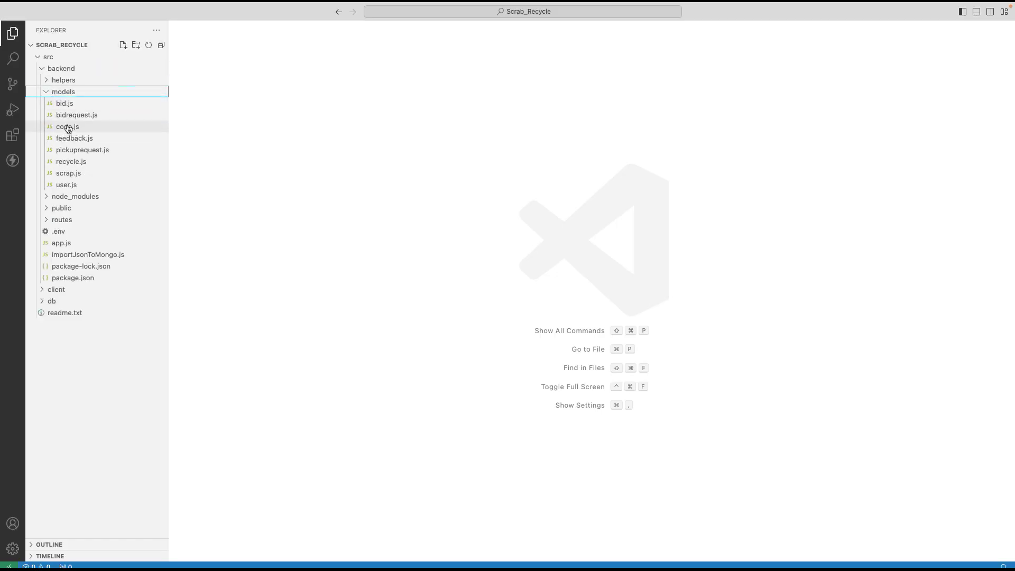
{"action": "left_click", "coordinate": [72, 185]}
{"action": "left_click", "coordinate": [288, 189]}
{"action": "scroll", "coordinate": [360, 212], "scroll_direction": "up", "scroll_amount": 5}
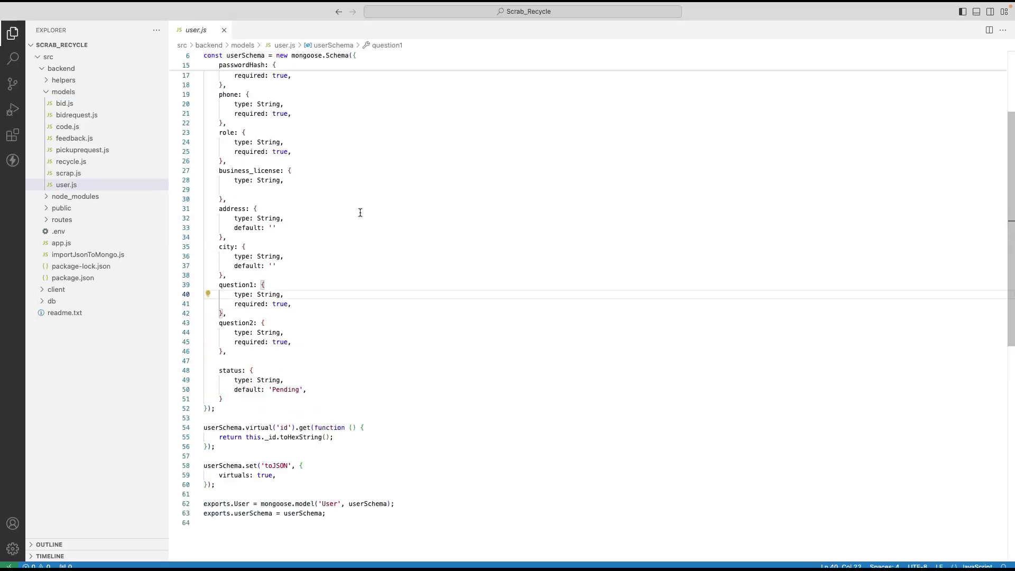
{"action": "scroll", "coordinate": [351, 216], "scroll_direction": "down", "scroll_amount": 5}
{"action": "scroll", "coordinate": [351, 226], "scroll_direction": "up", "scroll_amount": 5}
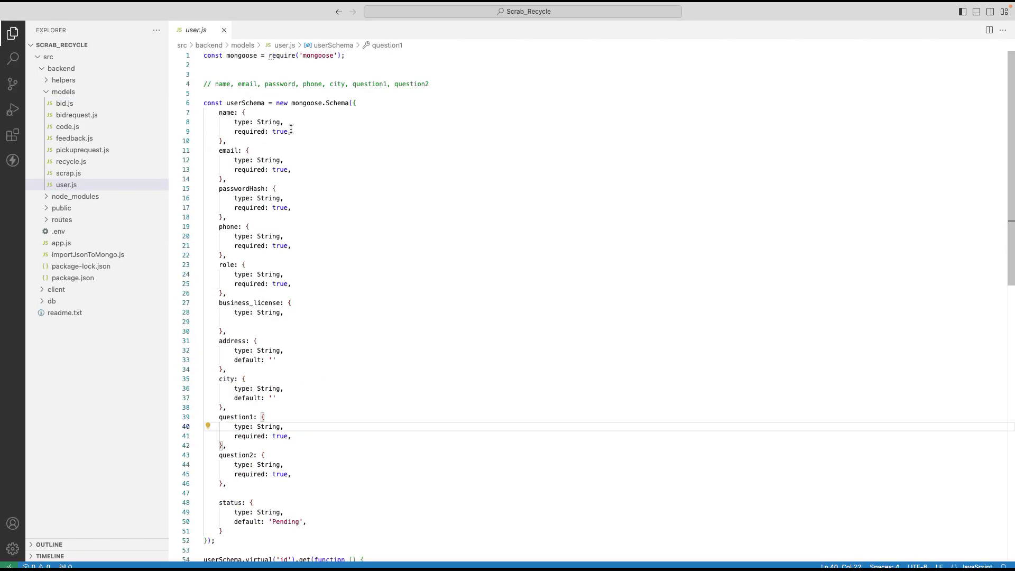
{"action": "left_click", "coordinate": [226, 29]}
{"action": "left_click", "coordinate": [40, 92]}
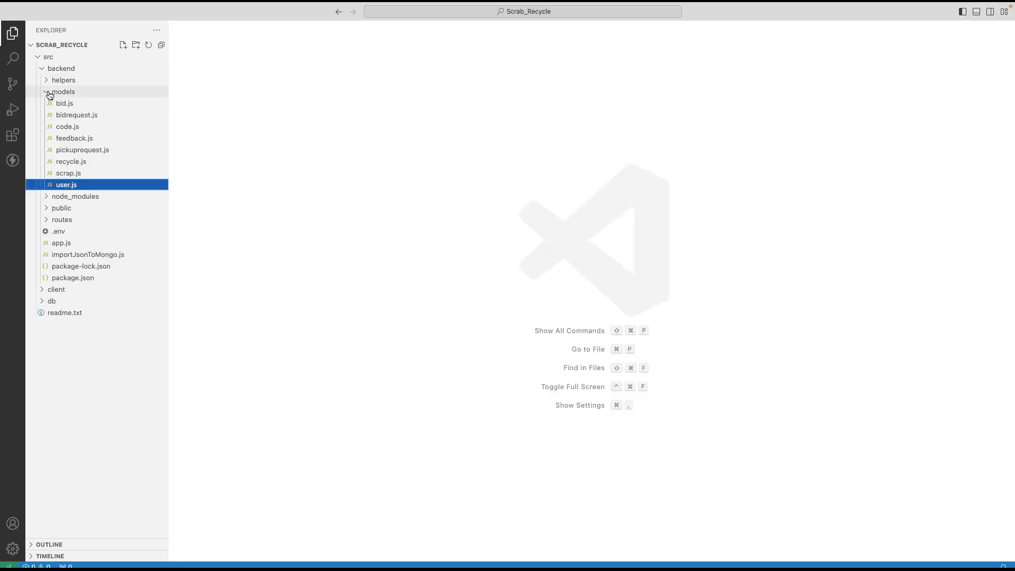
- Review the user API routes in users.js in the backend routes folder, then close the file and collapse the backend folder
{"action": "left_click", "coordinate": [41, 69]}
{"action": "left_click", "coordinate": [43, 72]}
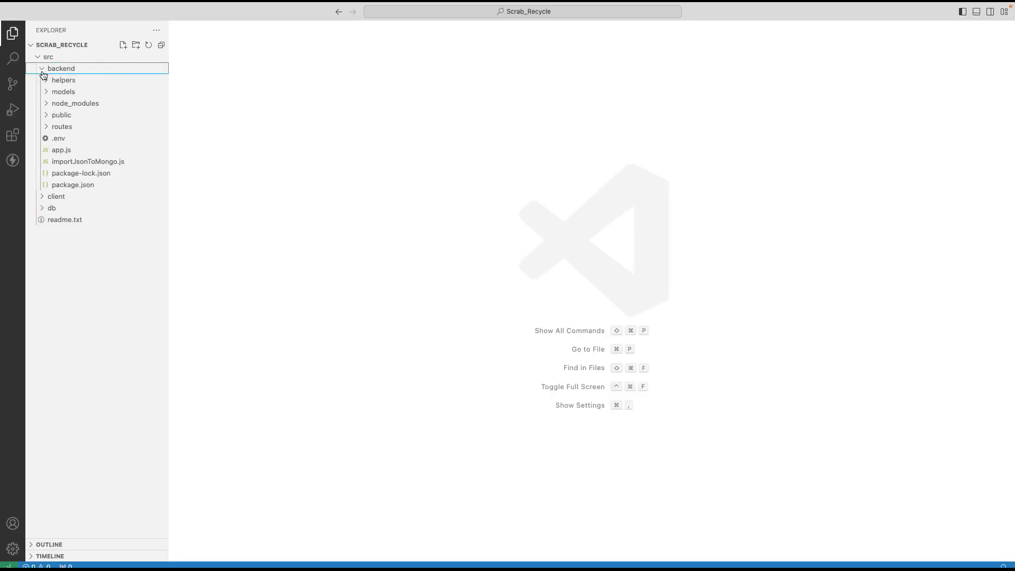
{"action": "left_click", "coordinate": [47, 127]}
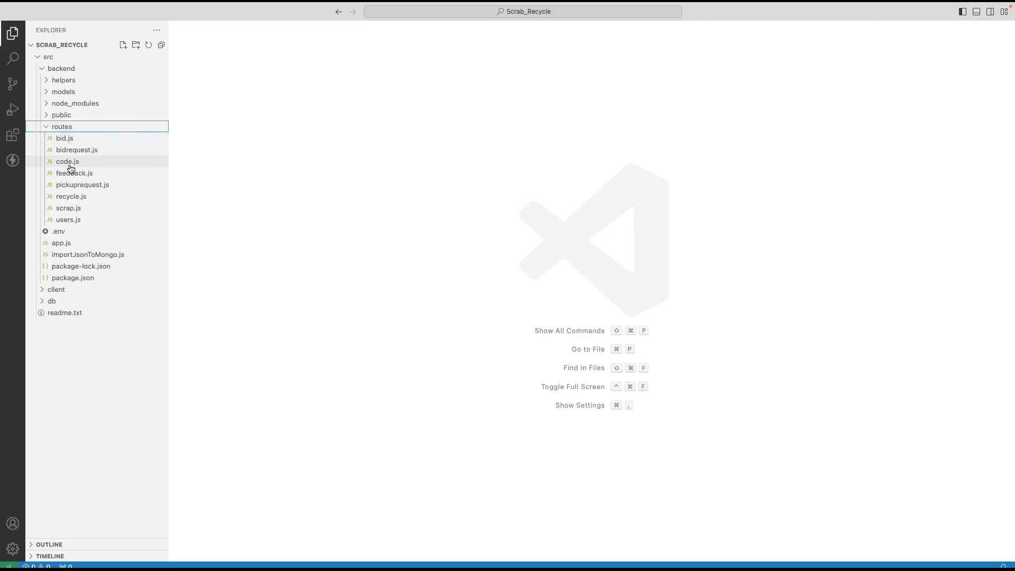
{"action": "left_click", "coordinate": [68, 220]}
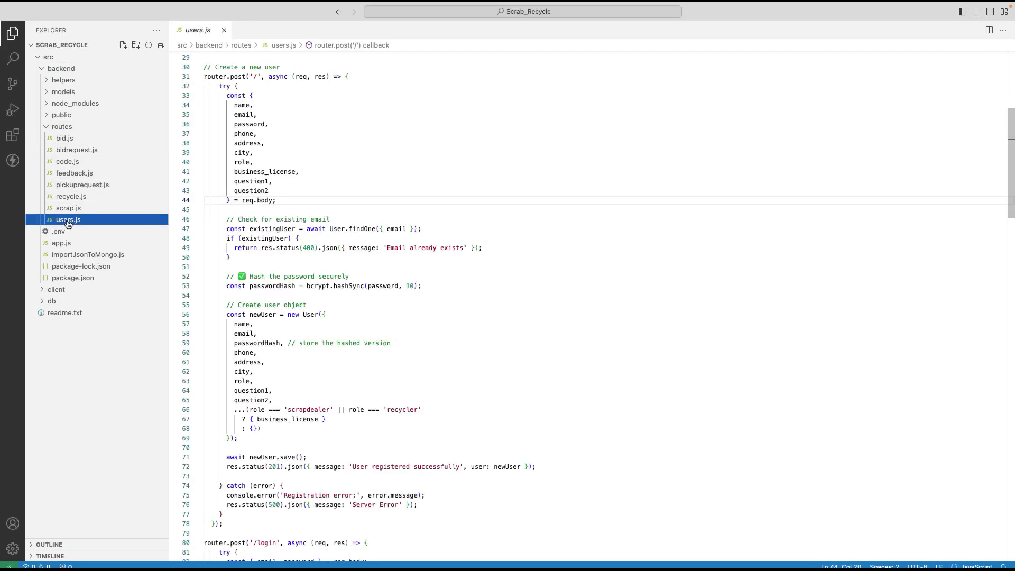
{"action": "scroll", "coordinate": [361, 261], "scroll_direction": "down", "scroll_amount": 5}
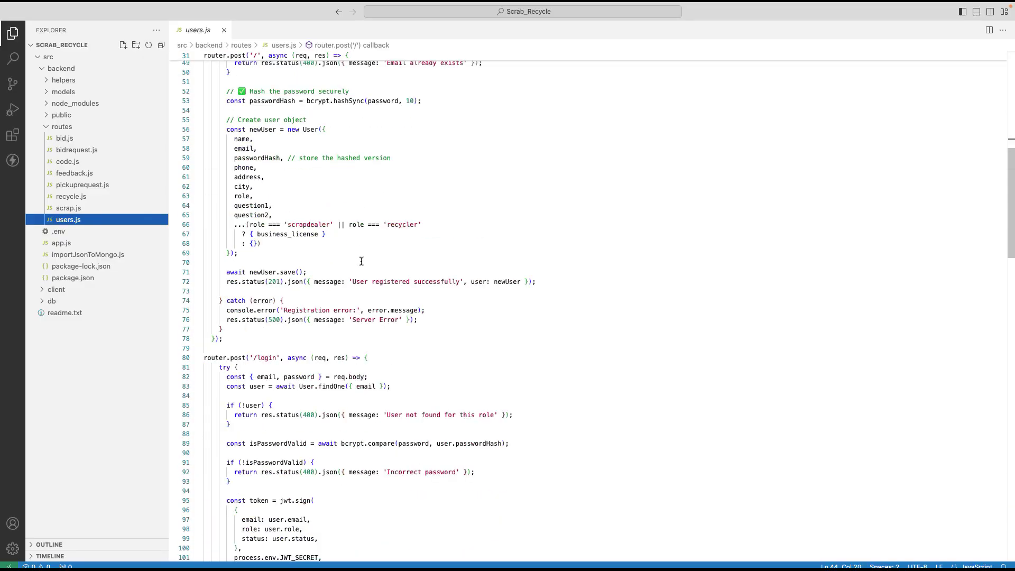
{"action": "scroll", "coordinate": [361, 261], "scroll_direction": "down", "scroll_amount": 10}
{"action": "scroll", "coordinate": [358, 264], "scroll_direction": "up", "scroll_amount": 20}
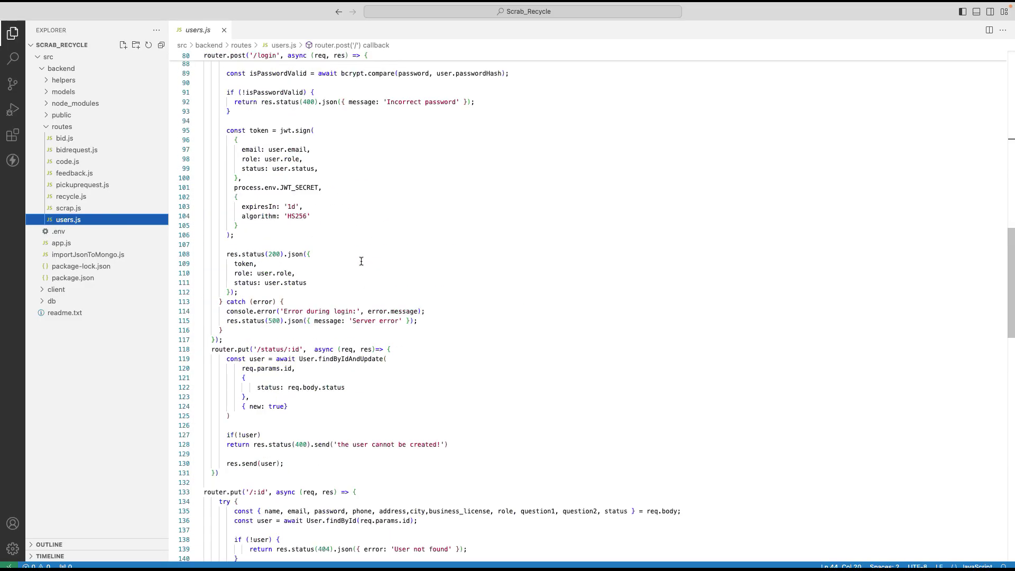
{"action": "left_click", "coordinate": [57, 69]}
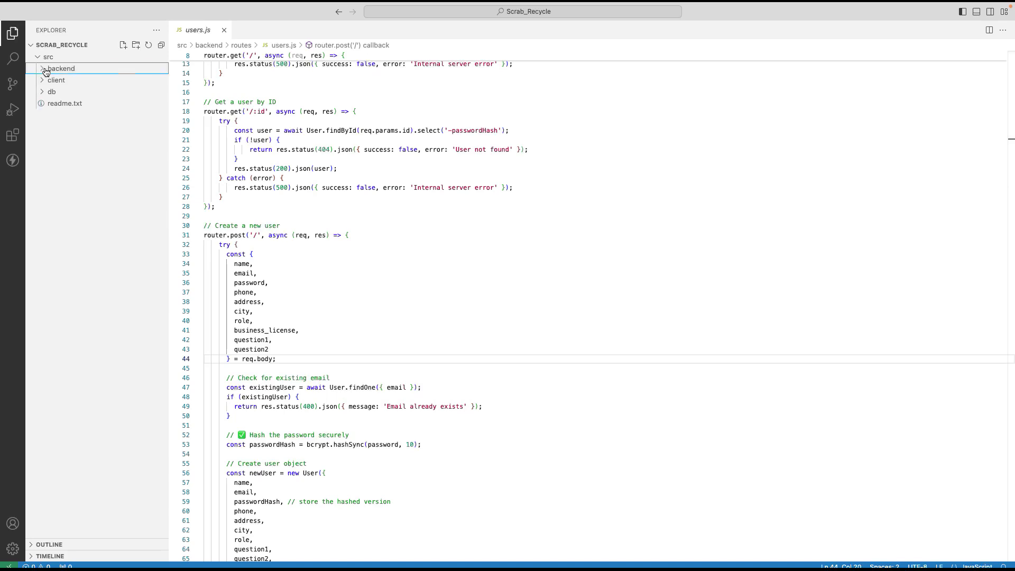
{"action": "left_click", "coordinate": [224, 30]}
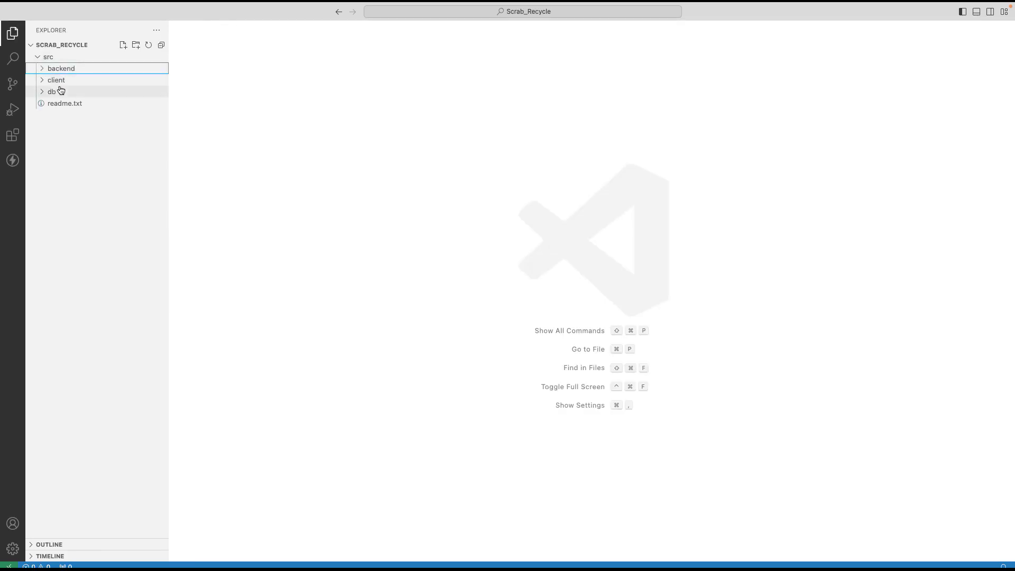
- Expand the client's src and components folders and look through the component files
{"action": "left_click", "coordinate": [43, 81]}
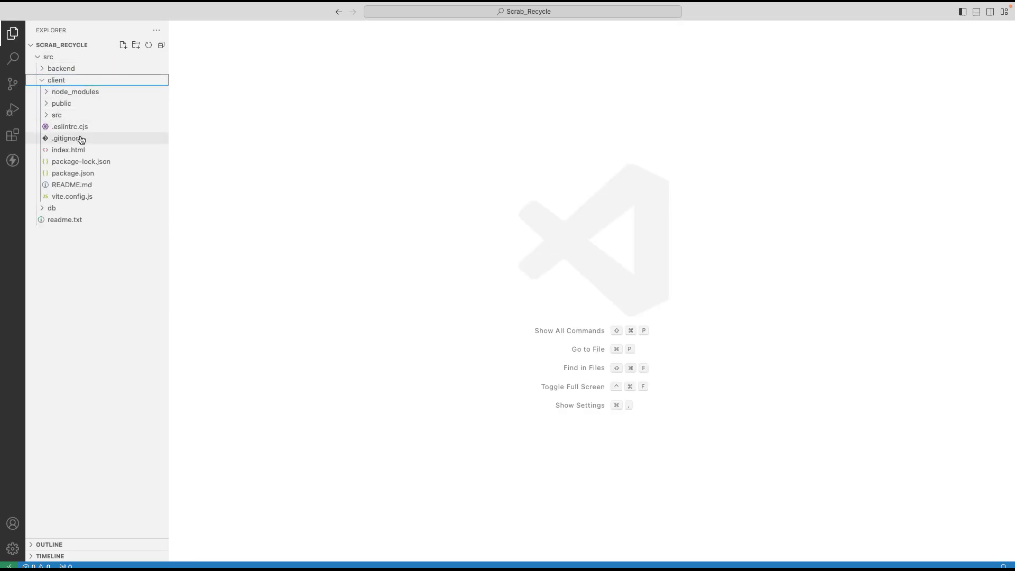
{"action": "left_click", "coordinate": [47, 117]}
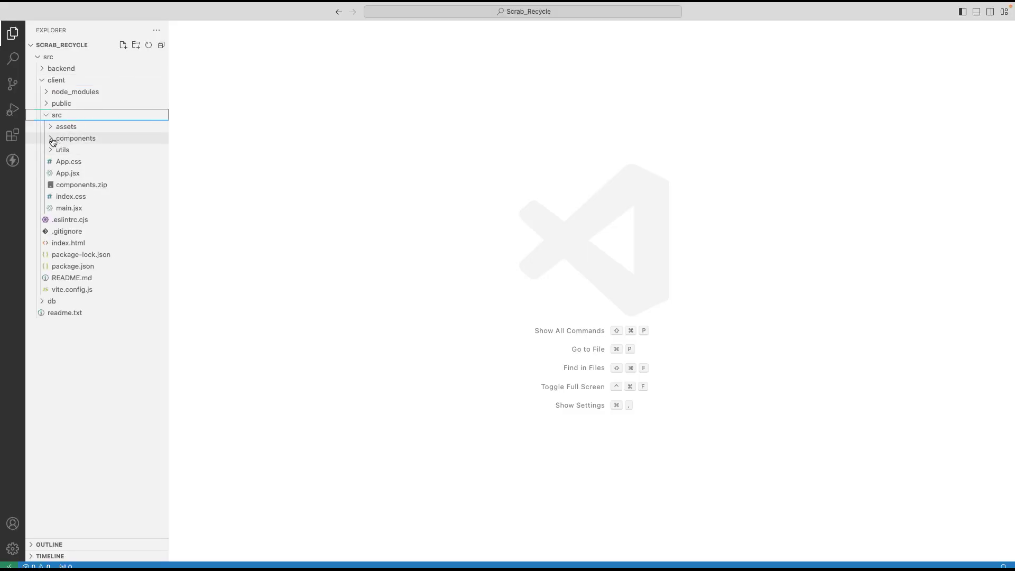
{"action": "left_click", "coordinate": [54, 139]}
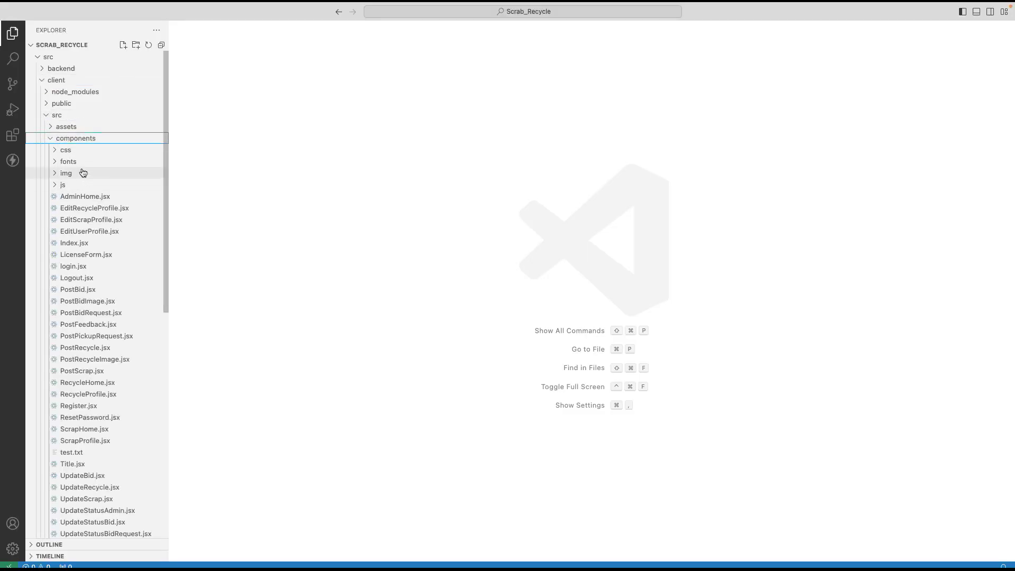
{"action": "scroll", "coordinate": [84, 170], "scroll_direction": "down", "scroll_amount": 5}
{"action": "scroll", "coordinate": [89, 233], "scroll_direction": "down", "scroll_amount": 5}
{"action": "scroll", "coordinate": [100, 254], "scroll_direction": "up", "scroll_amount": 10}
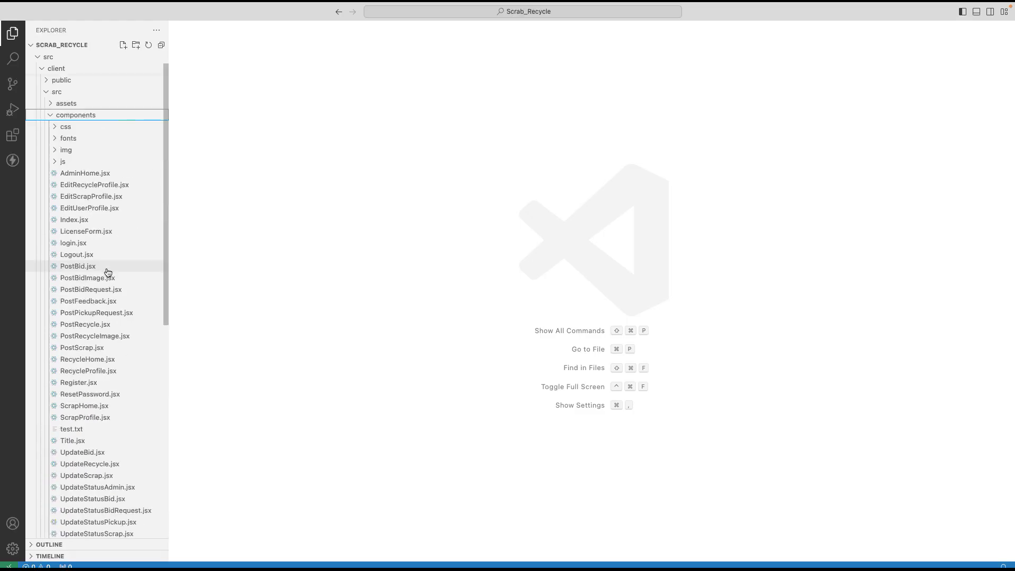
- Open AdminHome.jsx from the components folder and examine its page markup
{"action": "left_click", "coordinate": [74, 196]}
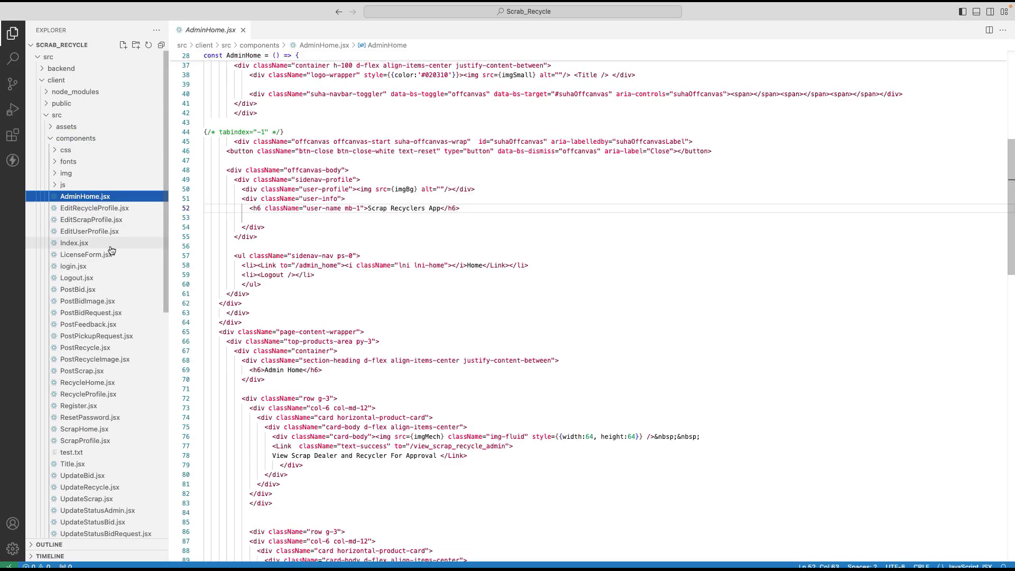
{"action": "scroll", "coordinate": [307, 305], "scroll_direction": "up", "scroll_amount": 5}
{"action": "scroll", "coordinate": [308, 305], "scroll_direction": "down", "scroll_amount": 15}
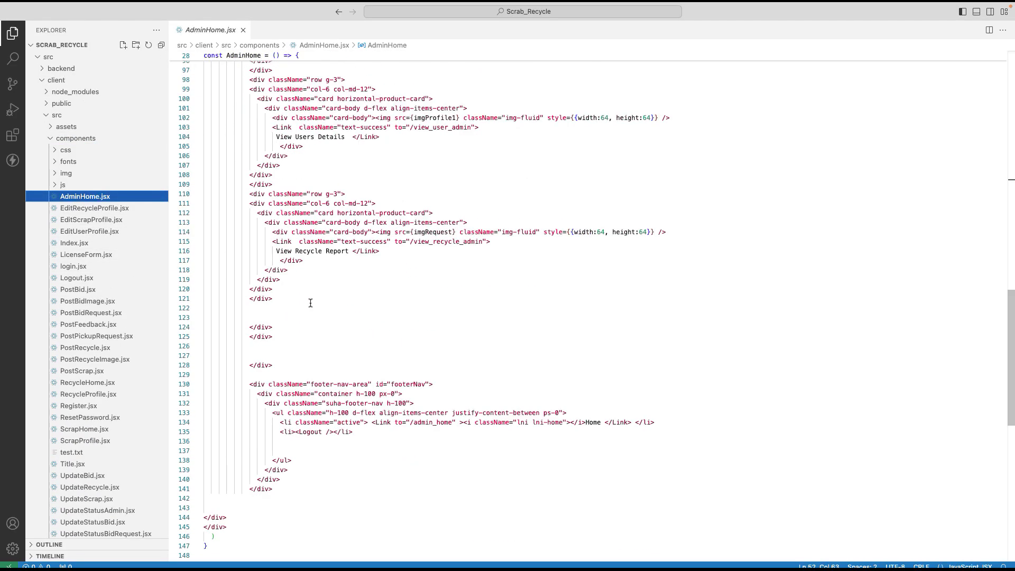
- Open EditUserProfile.jsx from the components folder and examine its code from the imports to the edit form
{"action": "left_click", "coordinate": [89, 231]}
{"action": "scroll", "coordinate": [331, 299], "scroll_direction": "up", "scroll_amount": 7}
{"action": "scroll", "coordinate": [332, 299], "scroll_direction": "up", "scroll_amount": 15}
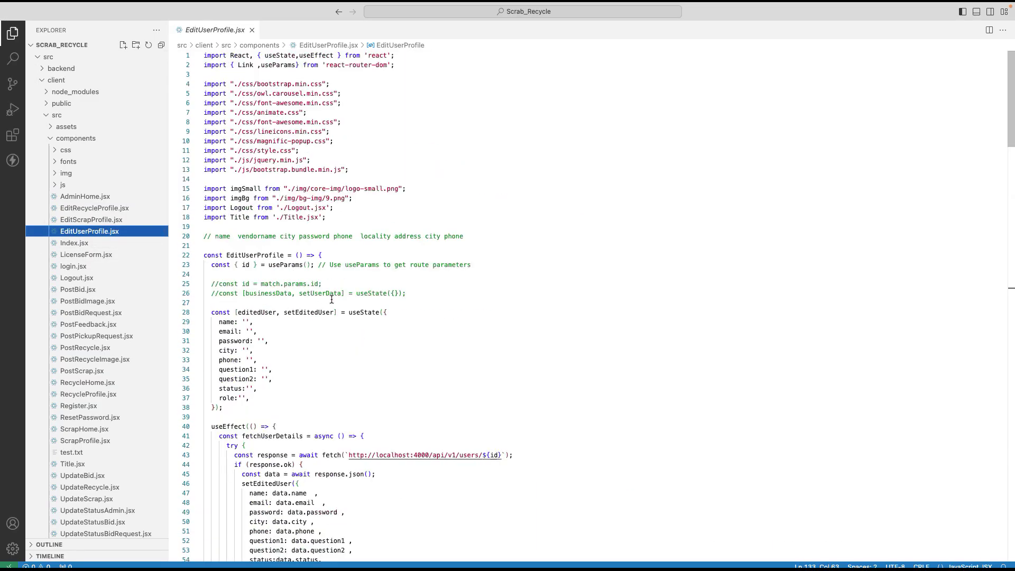
{"action": "scroll", "coordinate": [332, 299], "scroll_direction": "down", "scroll_amount": 20}
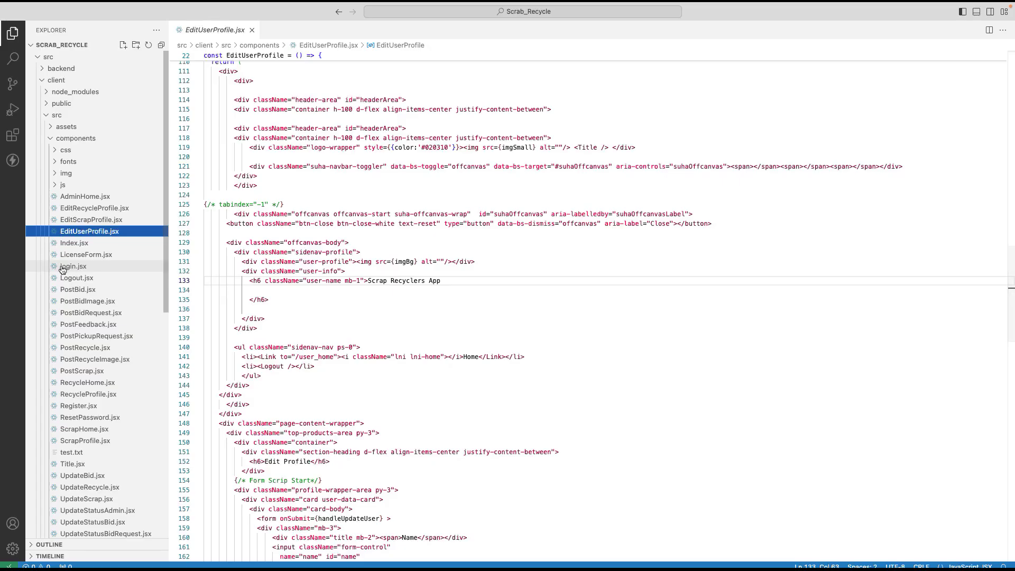
- Open login.jsx from the components folder and examine its code from the imports to the login handler
{"action": "left_click", "coordinate": [63, 266]}
{"action": "scroll", "coordinate": [370, 296], "scroll_direction": "down", "scroll_amount": 10}
{"action": "scroll", "coordinate": [370, 296], "scroll_direction": "up", "scroll_amount": 15}
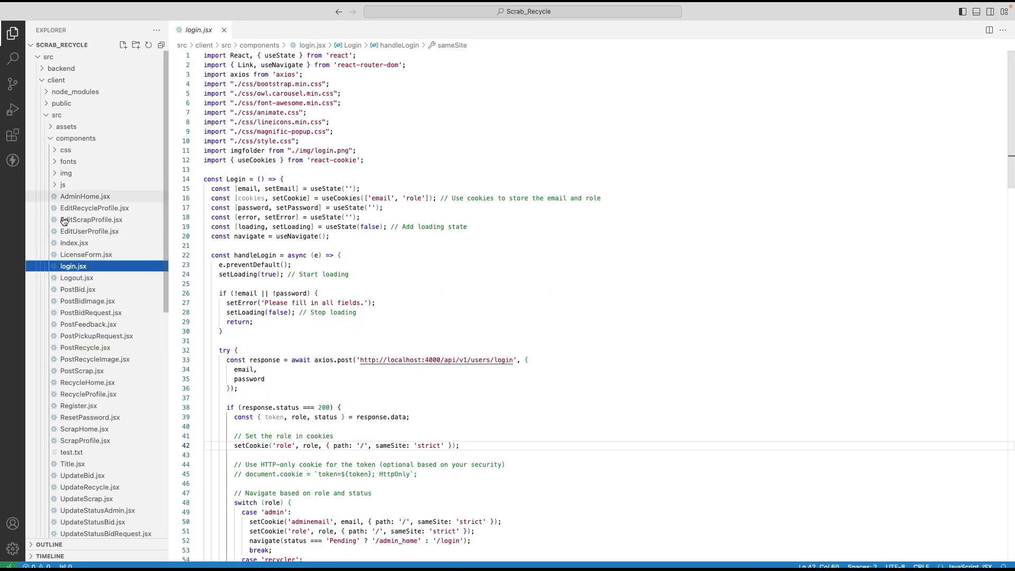
- Open readme.txt in the project's src folder and read its setup steps, login accounts and technology list
{"action": "scroll", "coordinate": [62, 195], "scroll_direction": "down", "scroll_amount": 15}
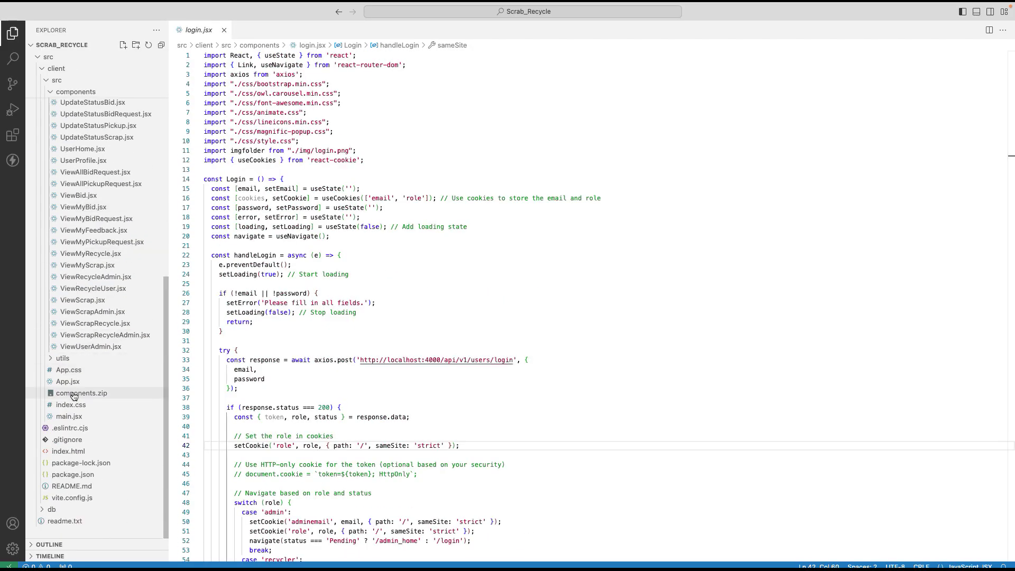
{"action": "left_click", "coordinate": [64, 520]}
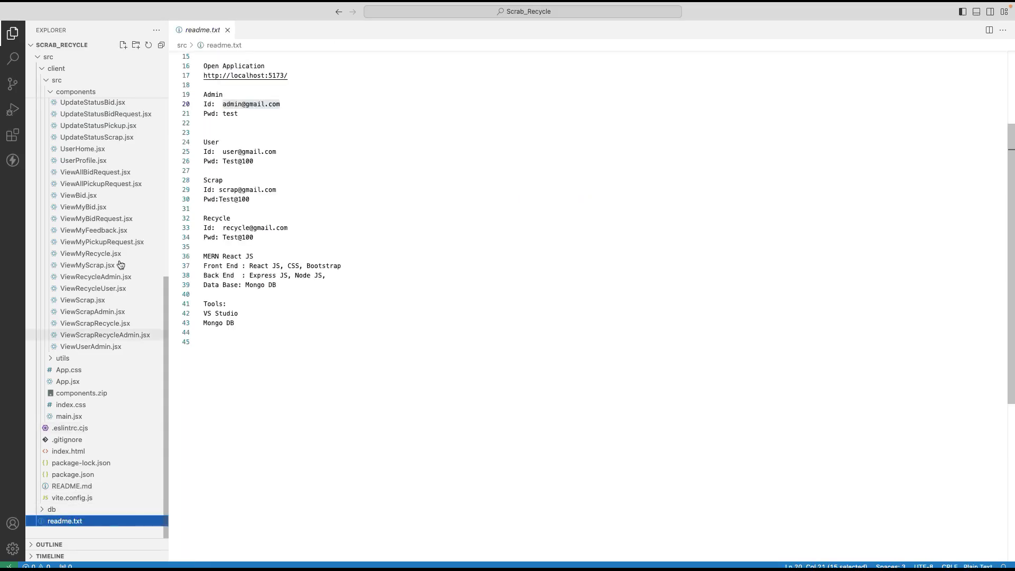
{"action": "left_click", "coordinate": [395, 186]}
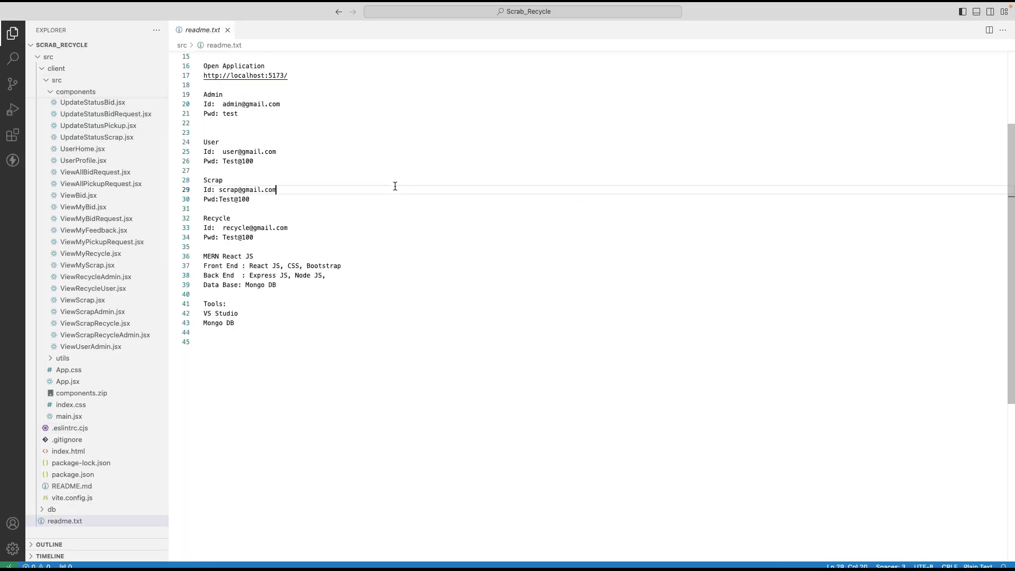
{"action": "scroll", "coordinate": [396, 191], "scroll_direction": "up", "scroll_amount": 5}
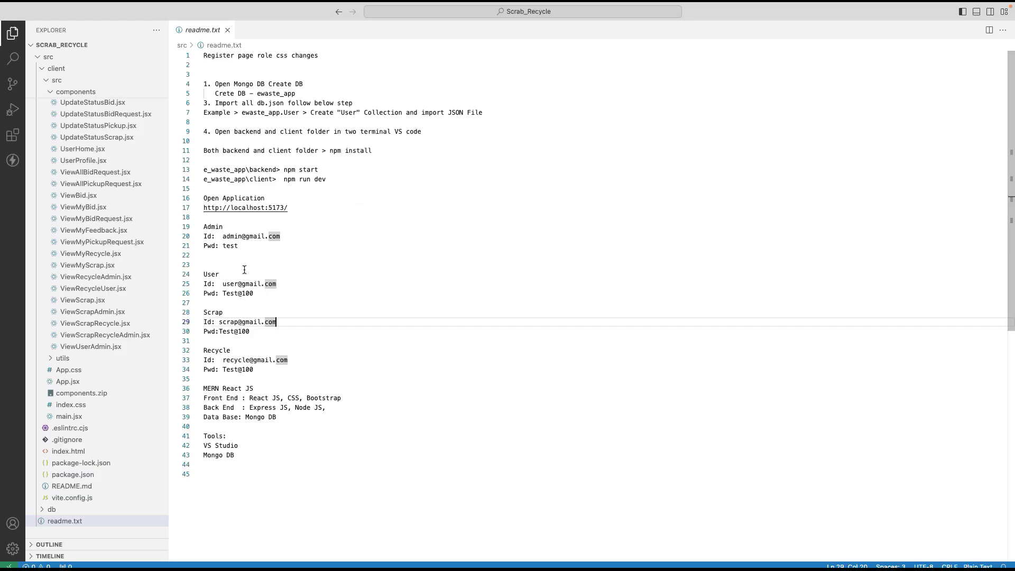
{"action": "left_click", "coordinate": [297, 292]}
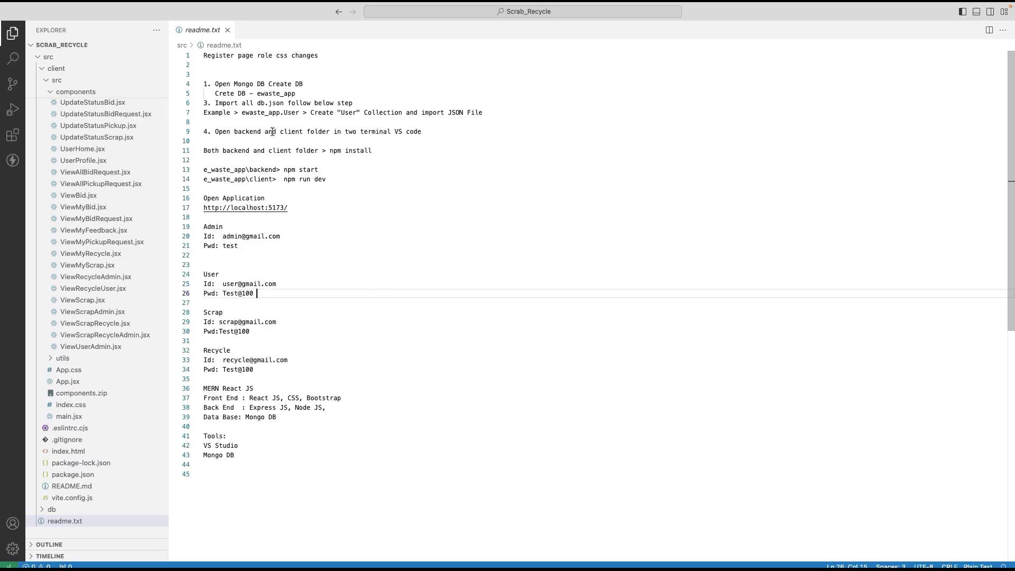
- Open a new terminal and change the directory to src and then its backend folder
{"action": "mouse_move", "coordinate": [229, 3]}
{"action": "left_click", "coordinate": [228, 10]}
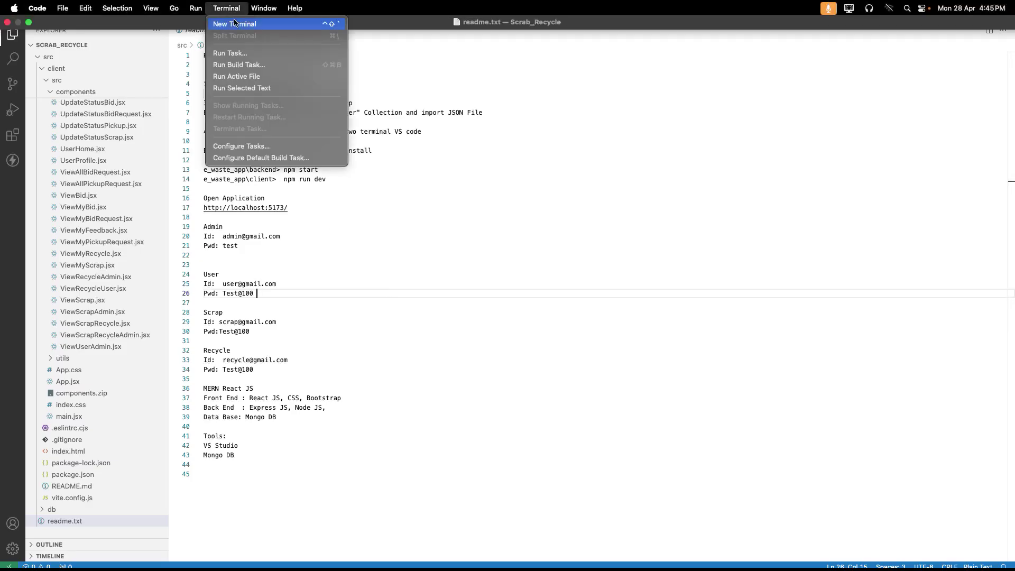
{"action": "left_click", "coordinate": [236, 23]}
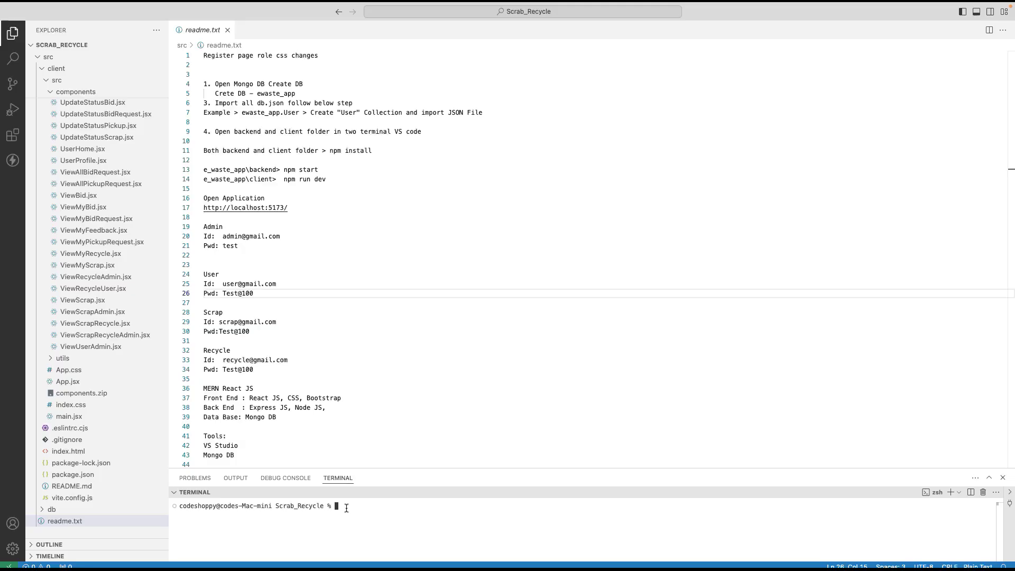
{"action": "type", "text": "cd src"}
{"action": "key", "text": "Return"}
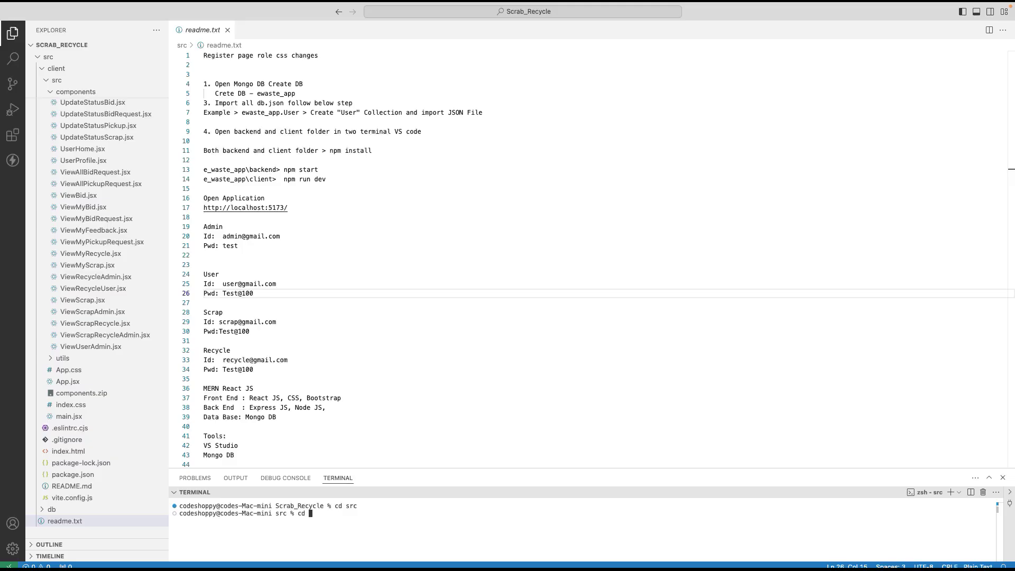
{"action": "type", "text": "cd backend"}
{"action": "key", "text": "Return"}
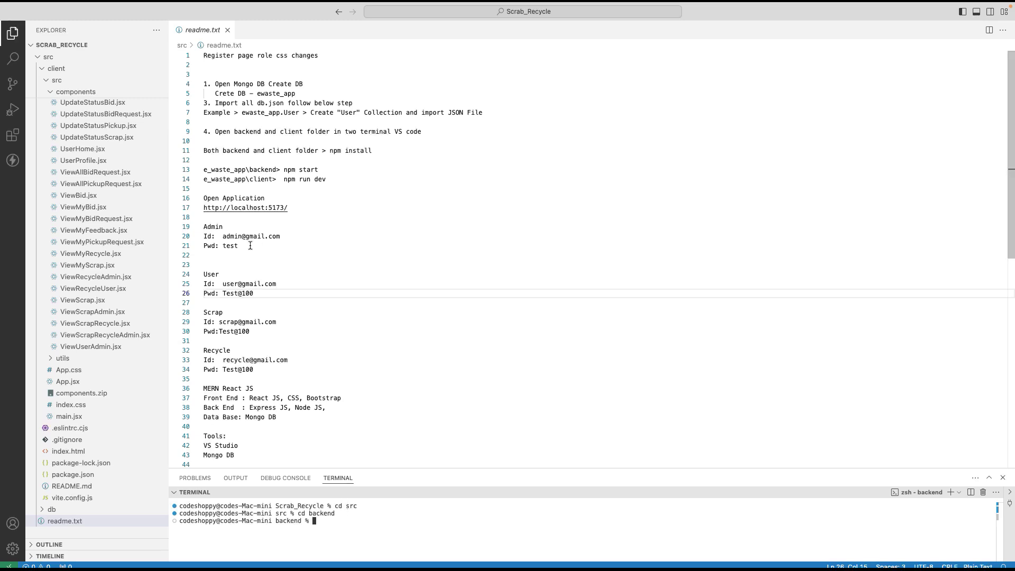
- Copy the npm start command from readme.txt and run it in the backend terminal to start the server
{"action": "left_click_drag", "start_coordinate": [333, 152], "coordinate": [376, 151]}
{"action": "left_click", "coordinate": [319, 523]}
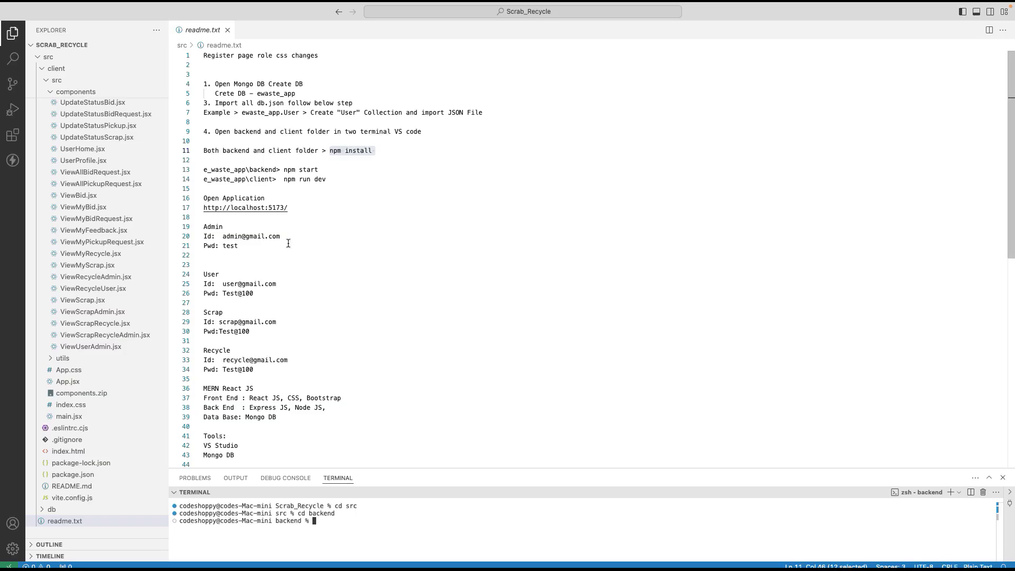
{"action": "left_click_drag", "start_coordinate": [284, 169], "coordinate": [325, 170]}
{"action": "key", "text": "super+c"}
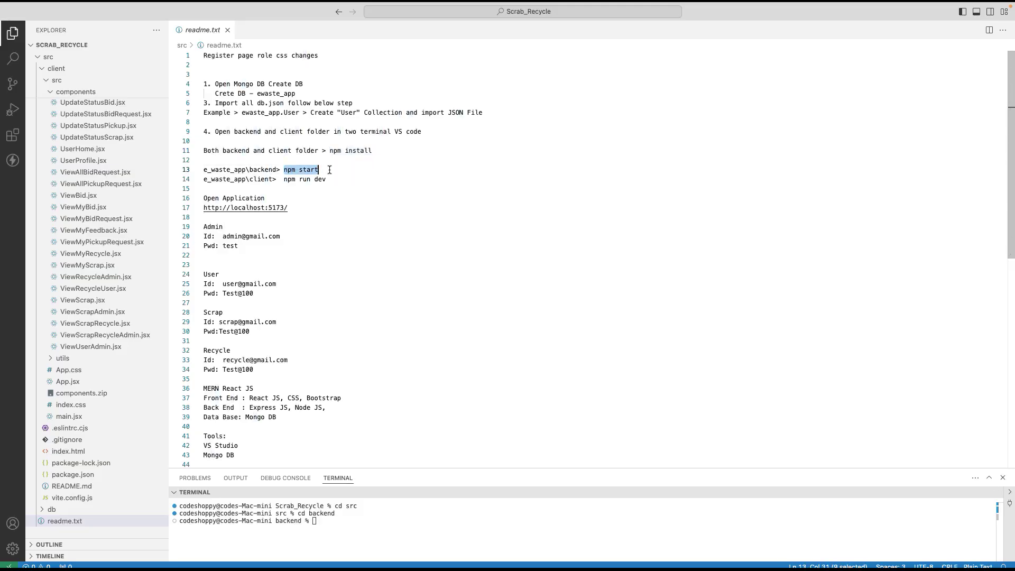
{"action": "left_click", "coordinate": [320, 522]}
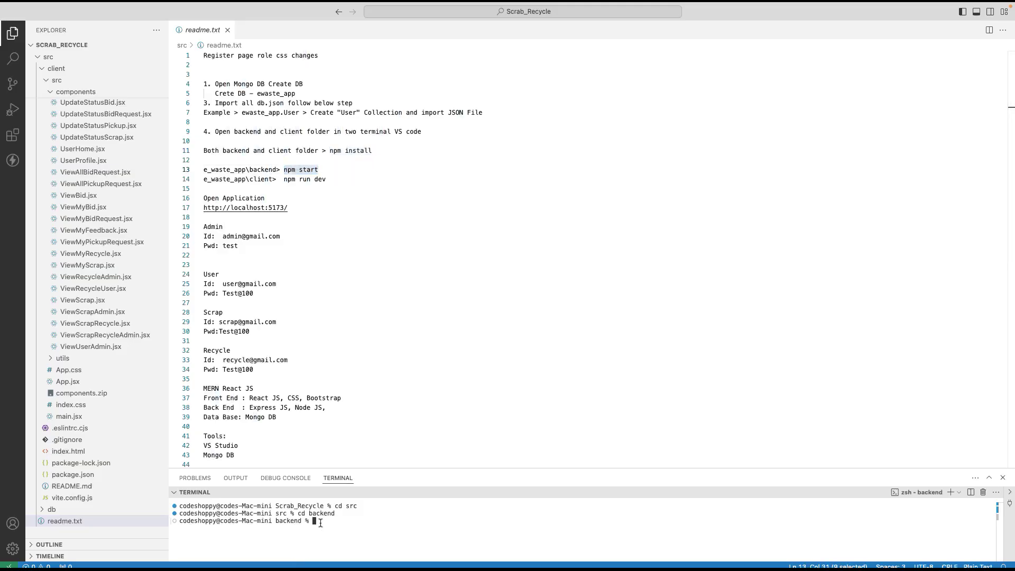
{"action": "key", "text": "super+v"}
{"action": "key", "text": "Return"}
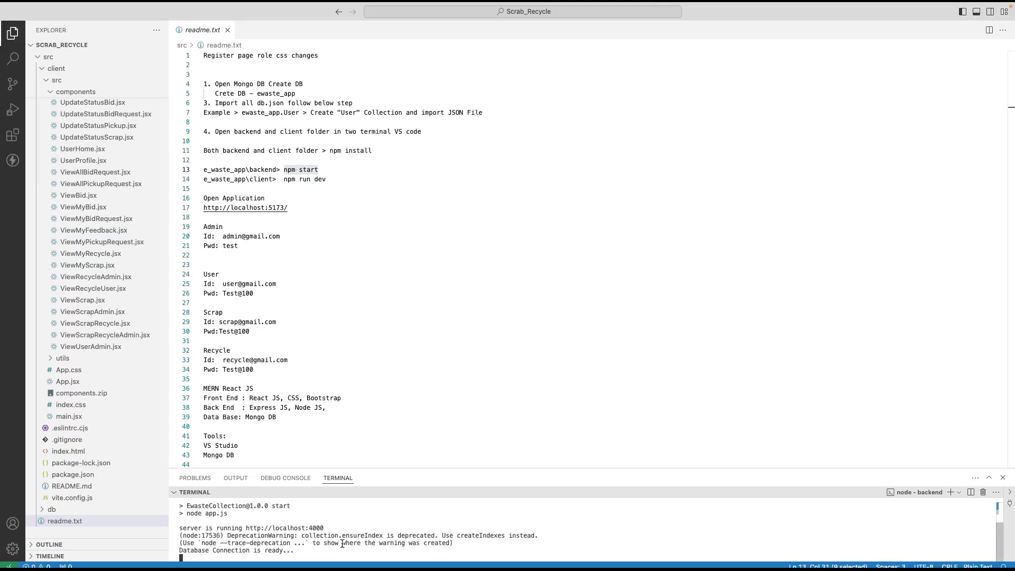
- Open a second terminal and change the directory to src and then its client folder
{"action": "left_click", "coordinate": [950, 492]}
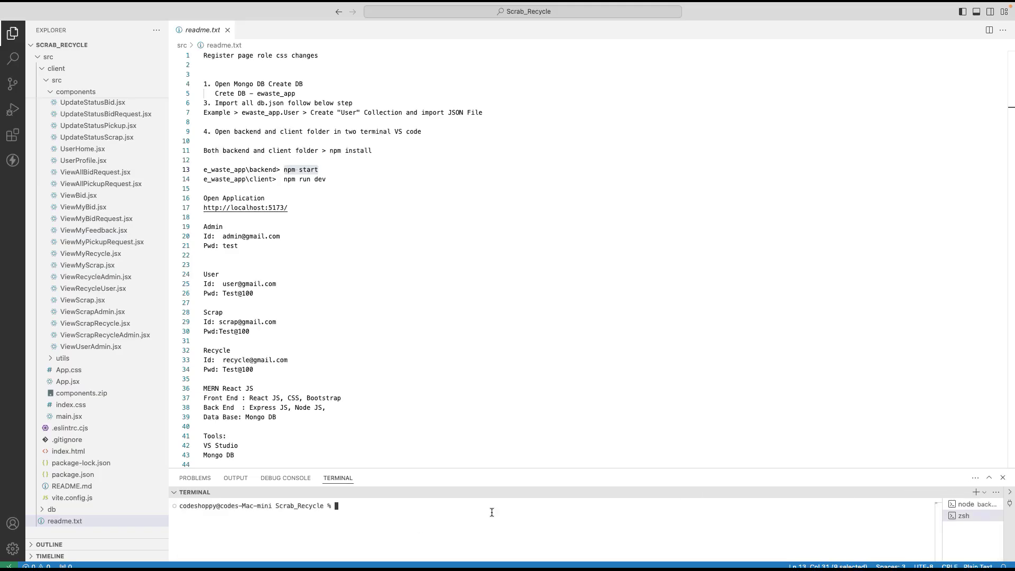
{"action": "type", "text": "cd src"}
{"action": "key", "text": "Return"}
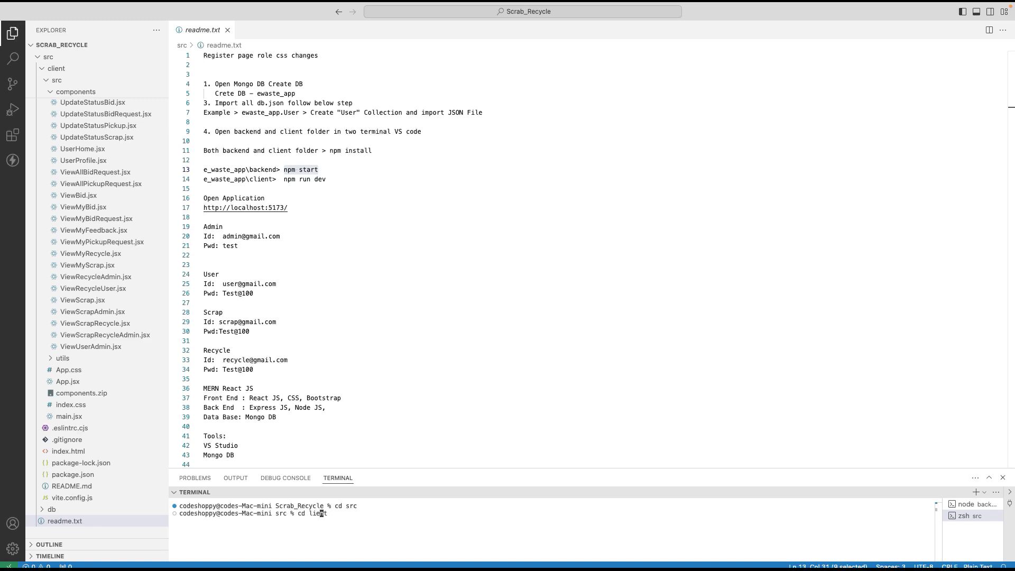
{"action": "type", "text": "cd client"}
{"action": "key", "text": "Return"}
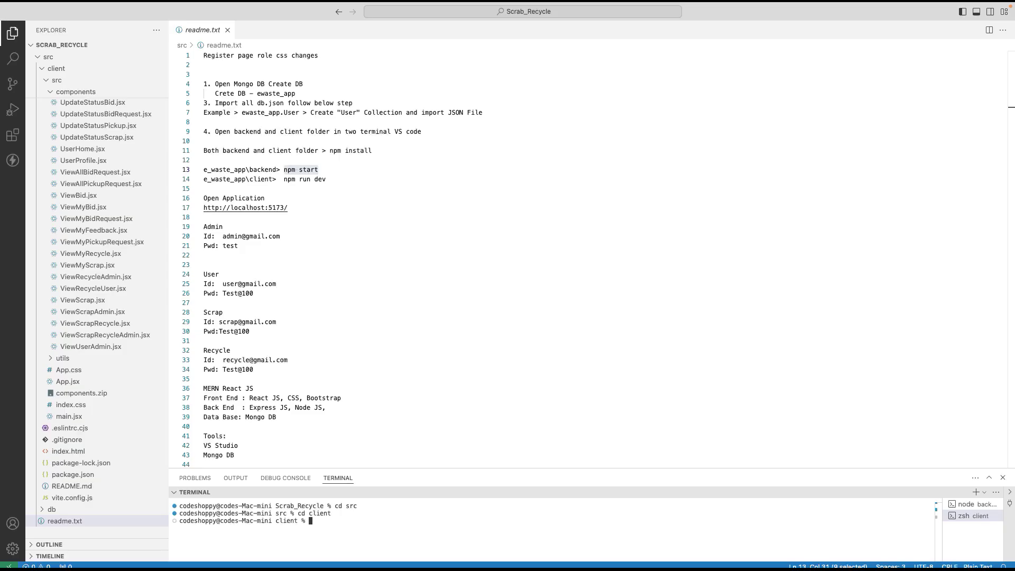
- Copy the npm run dev command from readme.txt and run it in the client terminal
{"action": "double_click", "coordinate": [317, 524]}
{"action": "left_click_drag", "start_coordinate": [284, 180], "coordinate": [332, 179]}
{"action": "key", "text": "super+c"}
{"action": "left_click", "coordinate": [319, 522]}
{"action": "key", "text": "super+v"}
{"action": "key", "text": "Return"}
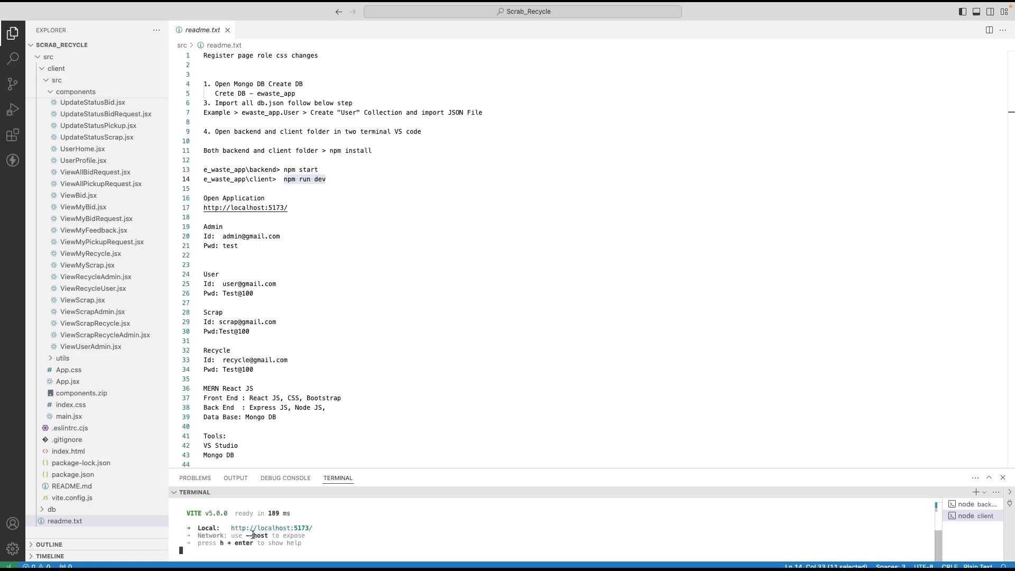
{"action": "left_click_drag", "start_coordinate": [232, 527], "coordinate": [314, 527]}
{"action": "key", "text": "super+c"}
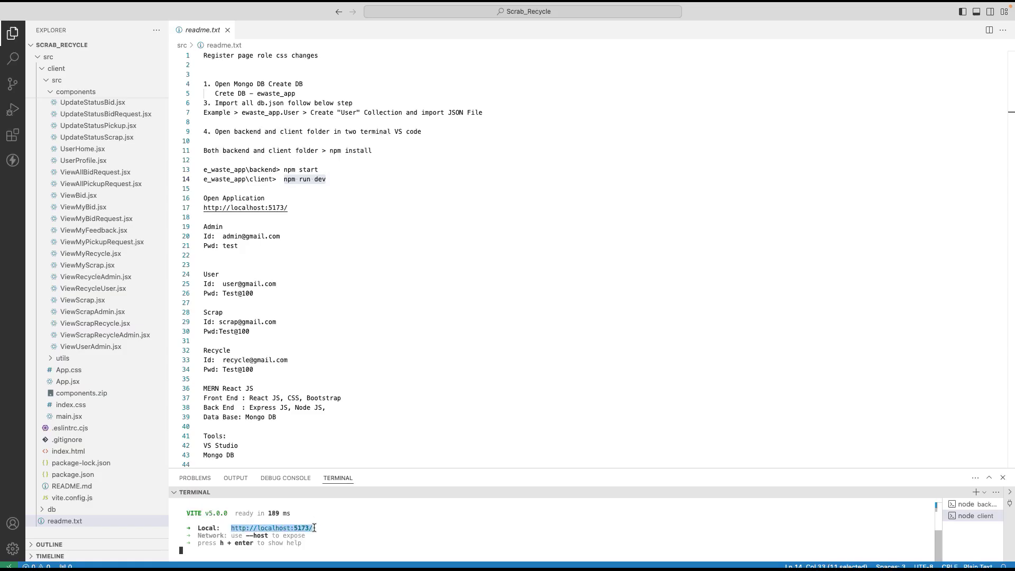
{"action": "mouse_move", "coordinate": [18, 5]}
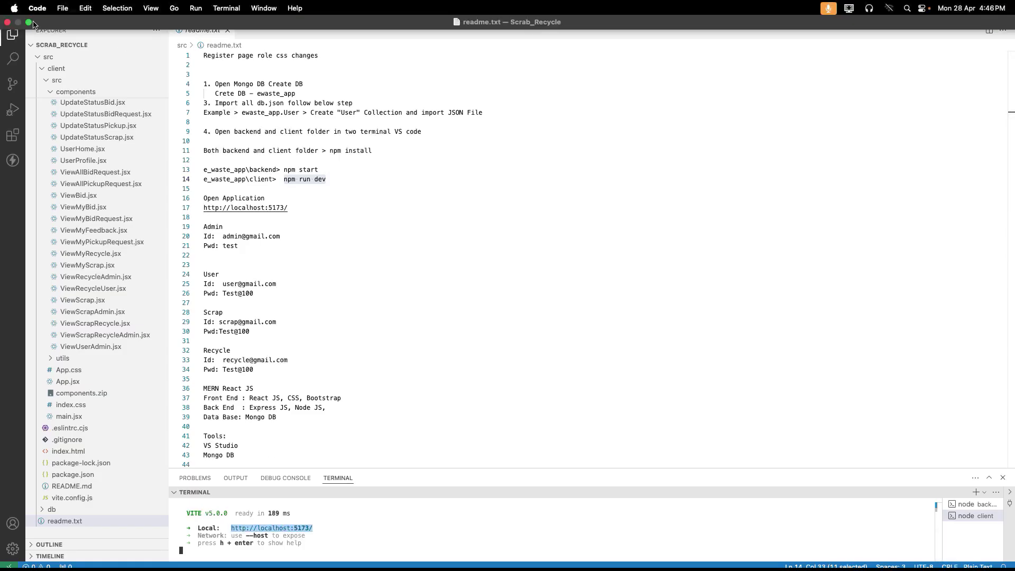
{"action": "left_click", "coordinate": [30, 24]}
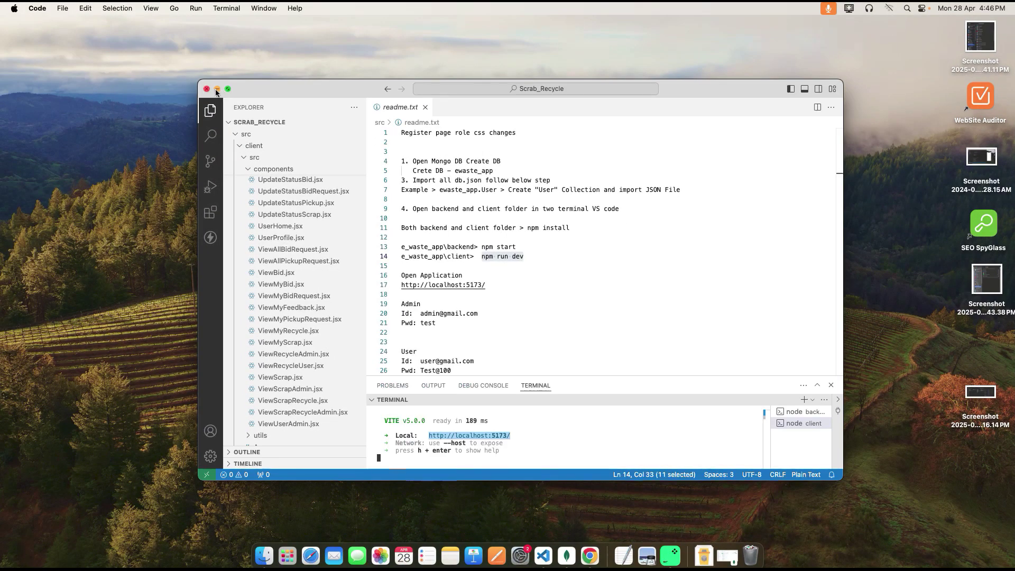
{"action": "left_click", "coordinate": [218, 89]}
{"action": "left_click", "coordinate": [578, 555]}
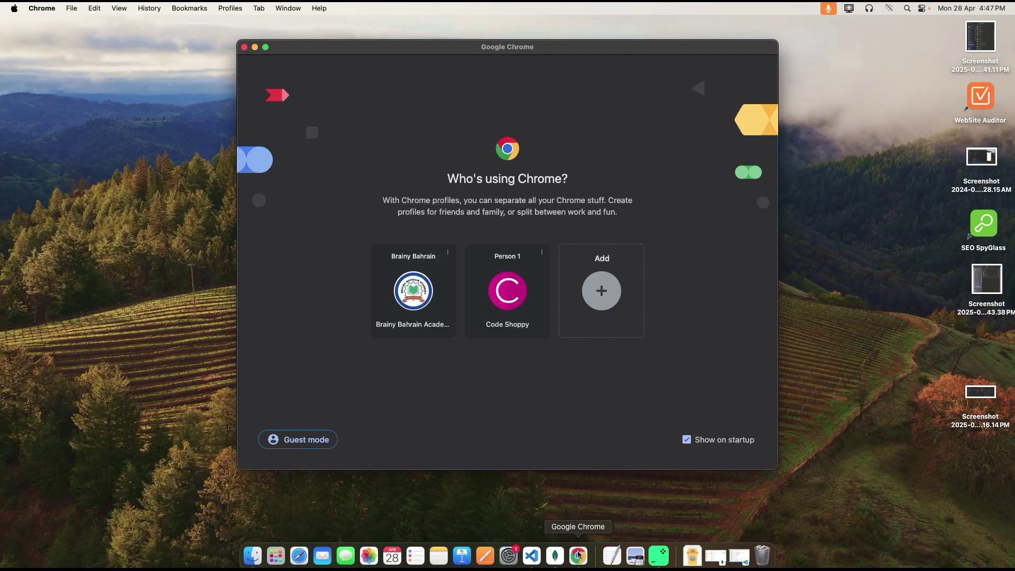
{"action": "left_click", "coordinate": [518, 307]}
{"action": "left_click", "coordinate": [154, 52]}
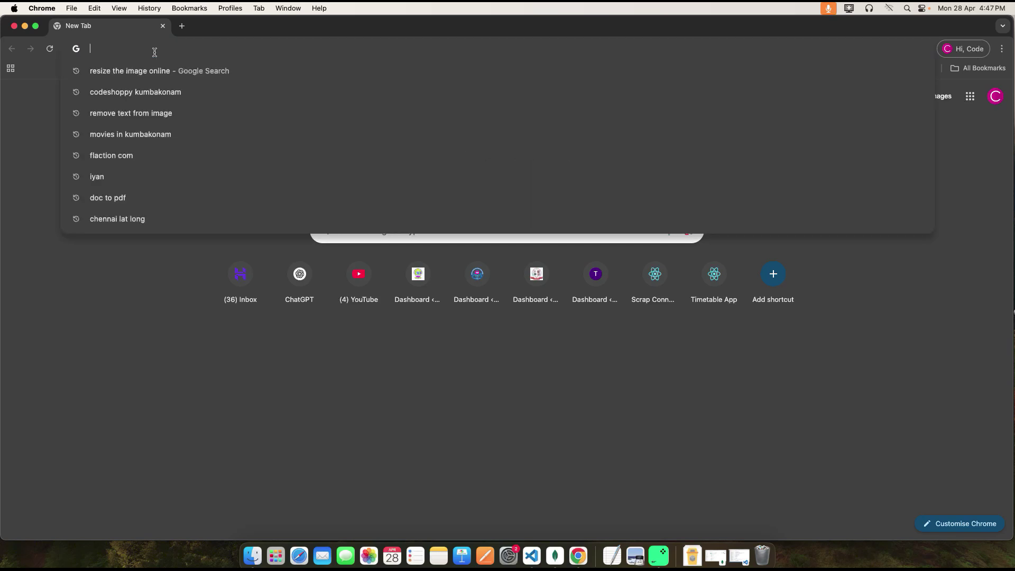
{"action": "key", "text": "super+v"}
{"action": "key", "text": "Return"}
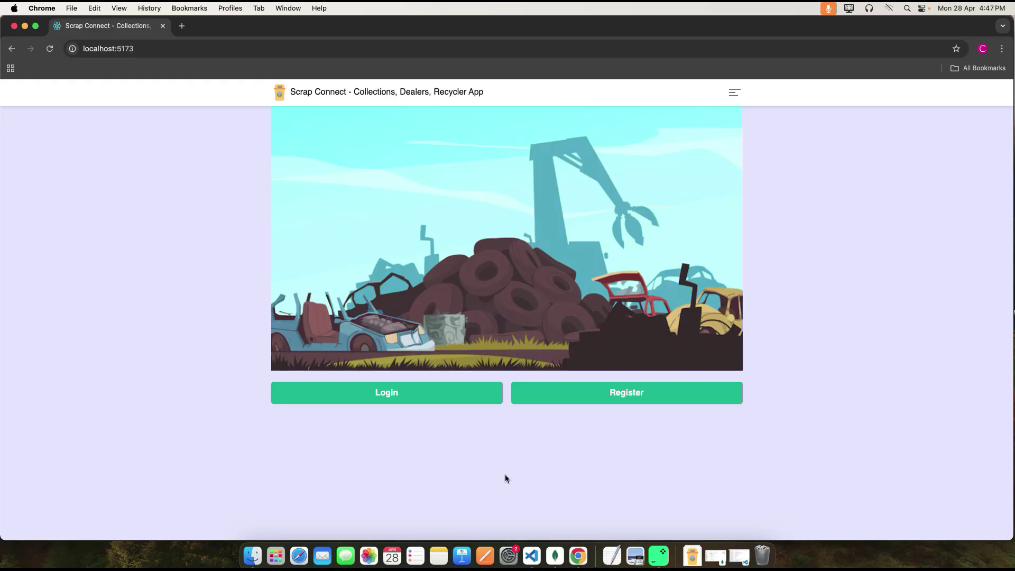
- Switch to Visual Studio Code, copy the admin login e-mail from readme.txt and minimize the editor again
{"action": "left_click", "coordinate": [531, 555]}
{"action": "left_click", "coordinate": [475, 331]}
{"action": "scroll", "coordinate": [449, 296], "scroll_direction": "down", "scroll_amount": 3}
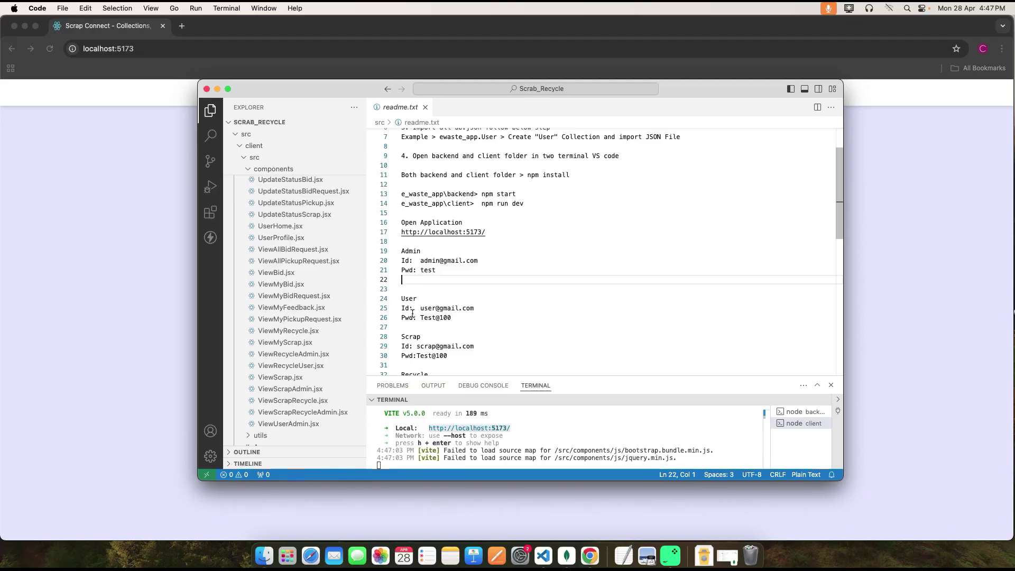
{"action": "scroll", "coordinate": [412, 313], "scroll_direction": "down", "scroll_amount": 2}
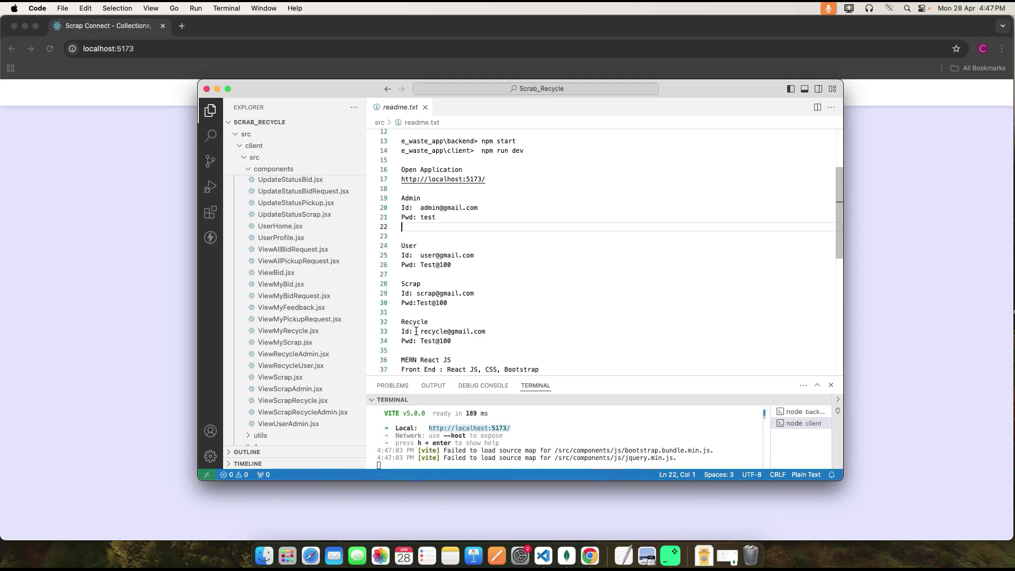
{"action": "left_click_drag", "start_coordinate": [421, 207], "coordinate": [482, 207]}
{"action": "key", "text": "super+c"}
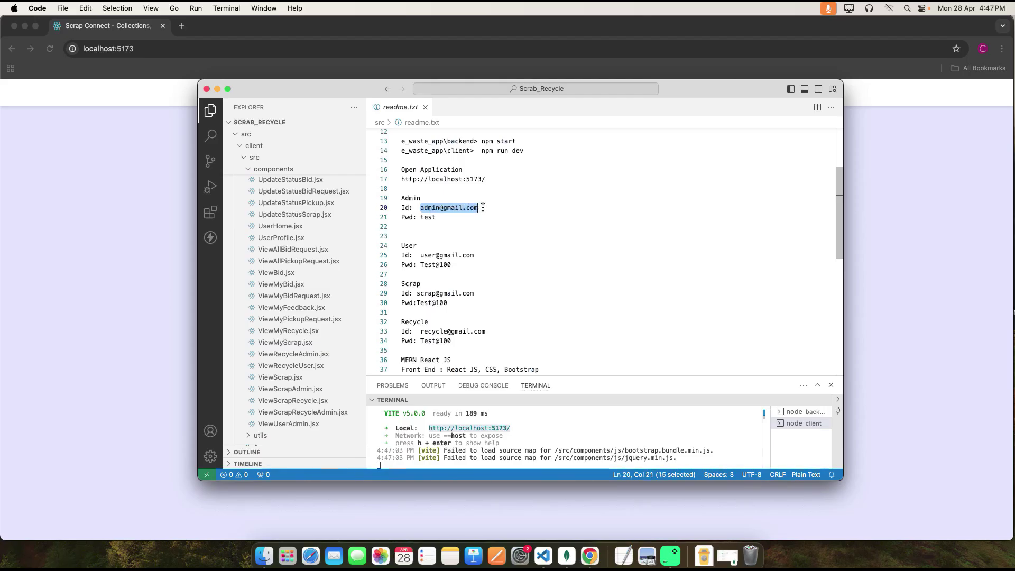
{"action": "key", "text": "super+m"}
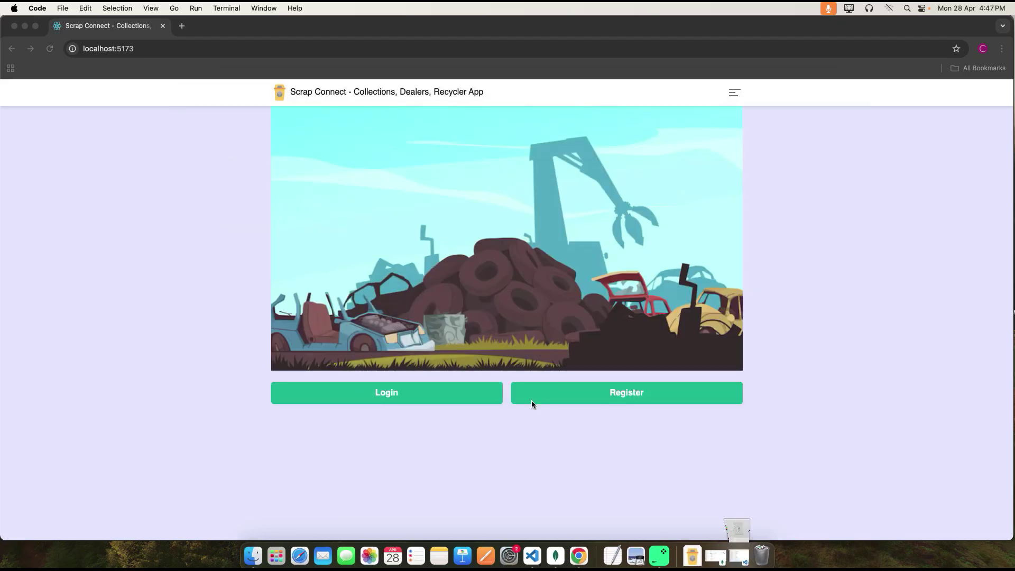
- Log in to Scrap Connect with the copied admin e-mail and the saved account password, and dismiss the saved-password warning
{"action": "left_click", "coordinate": [434, 391]}
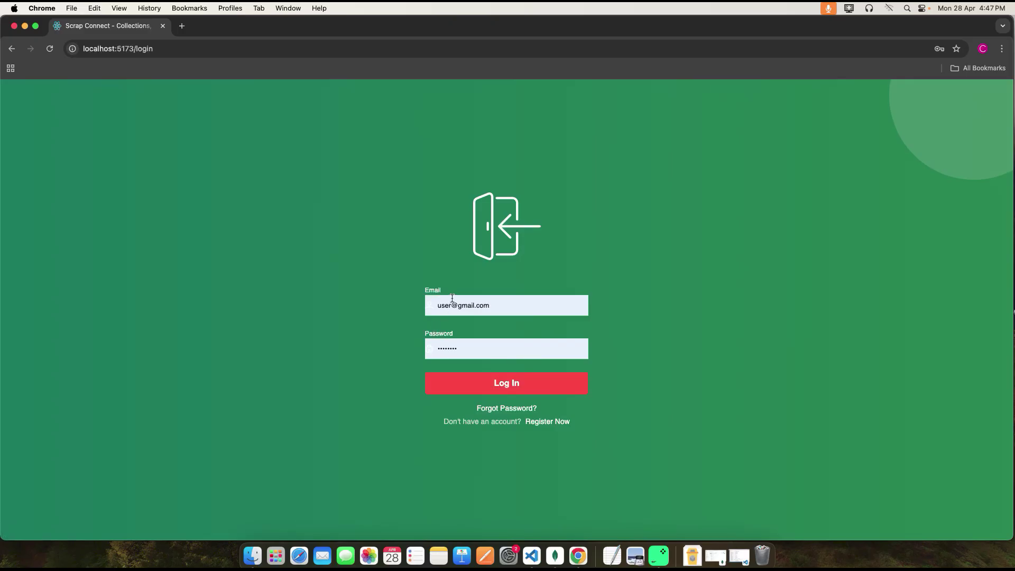
{"action": "left_click_drag", "start_coordinate": [438, 305], "coordinate": [500, 305]}
{"action": "key", "text": "super+v"}
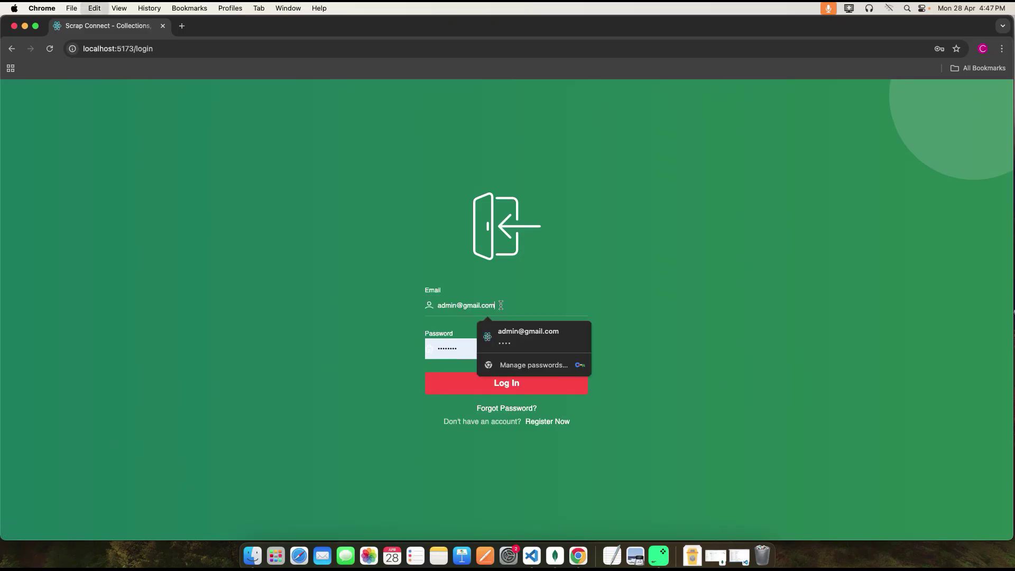
{"action": "left_click", "coordinate": [499, 340]}
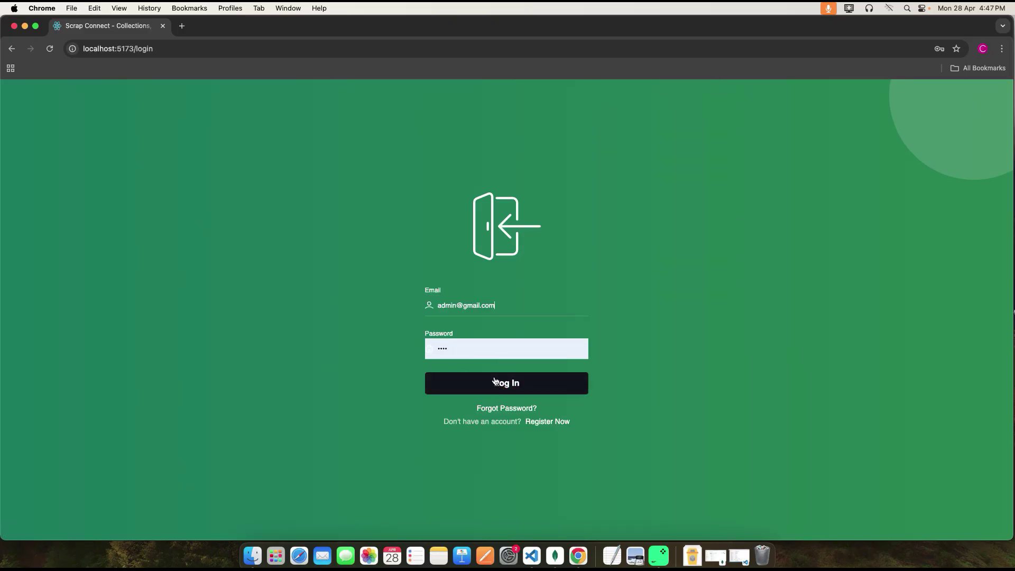
{"action": "left_click", "coordinate": [520, 384]}
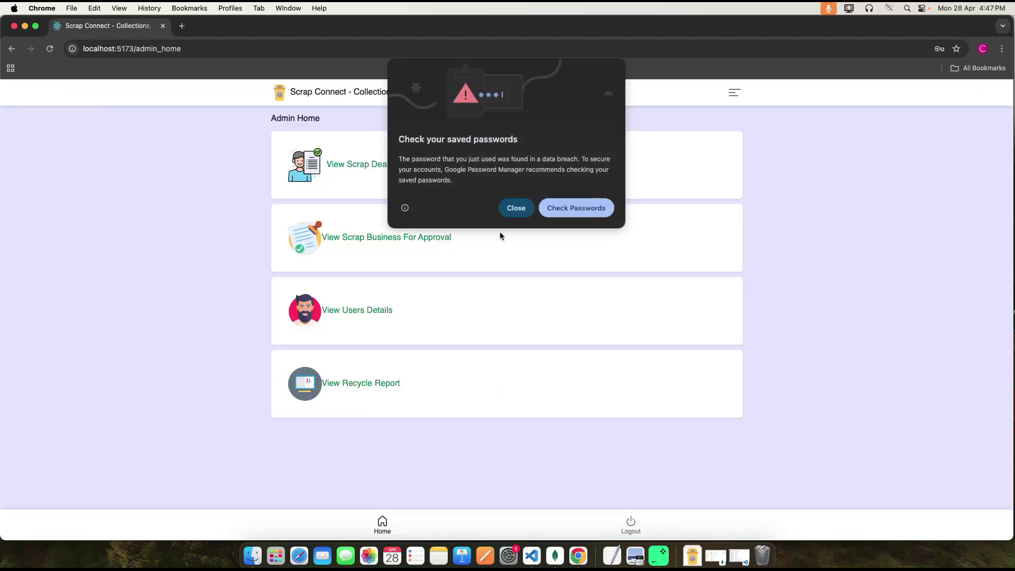
{"action": "left_click", "coordinate": [516, 207]}
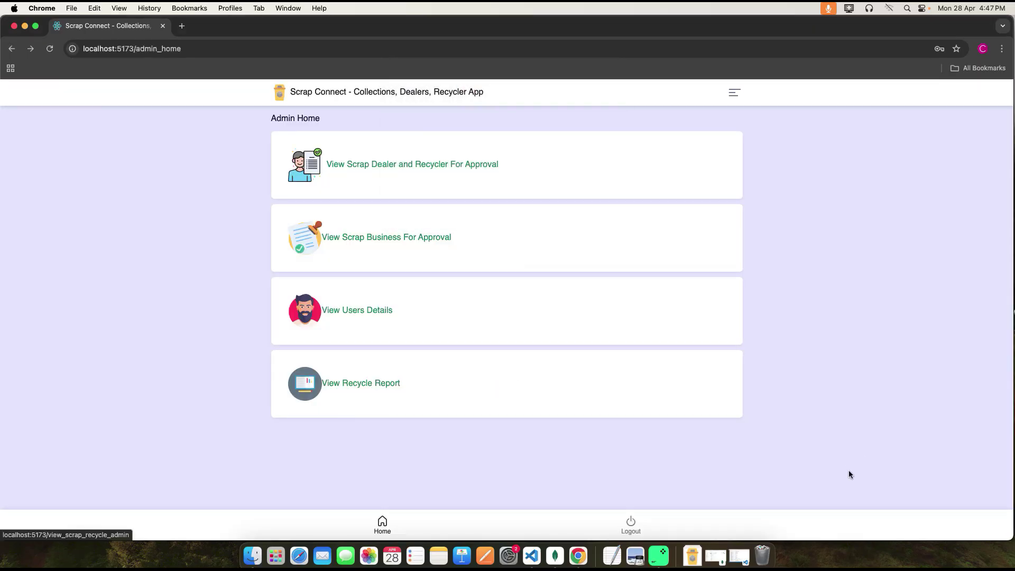
- Open the scrap dealer and recycler approvals and submit the status Approved for the dealer named scrap
{"action": "left_click", "coordinate": [966, 534]}
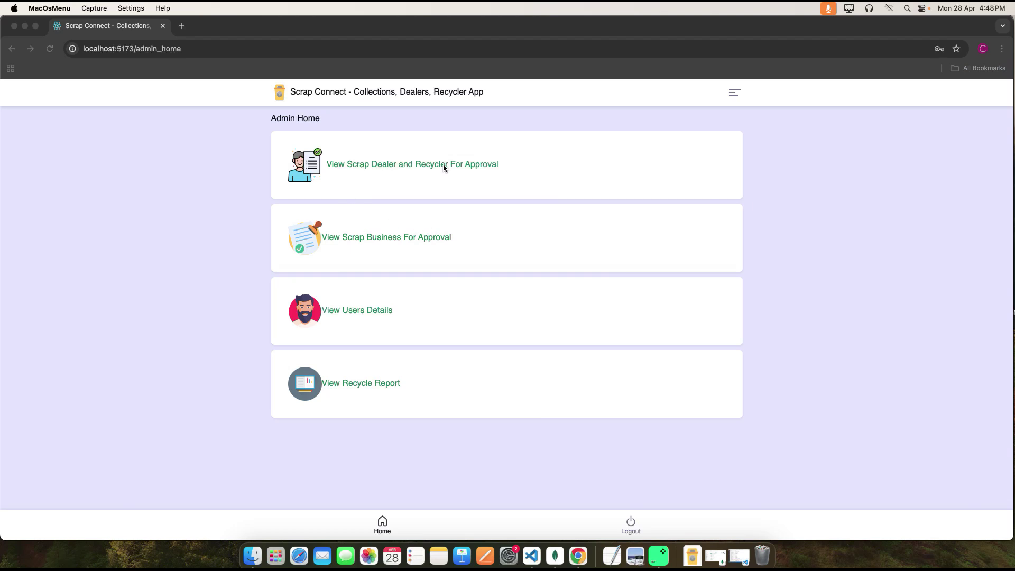
{"action": "left_click", "coordinate": [429, 165]}
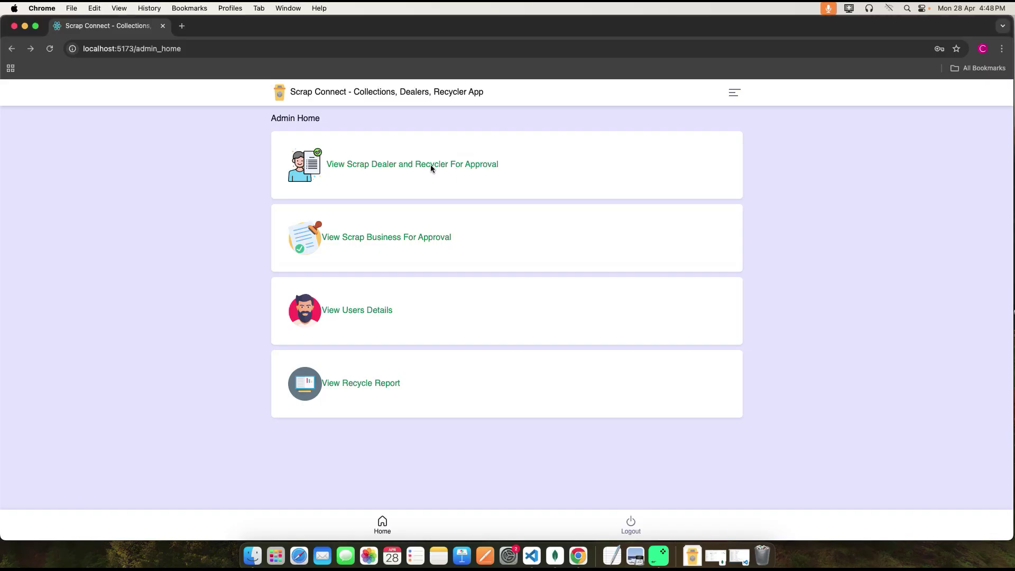
{"action": "left_click", "coordinate": [430, 165]}
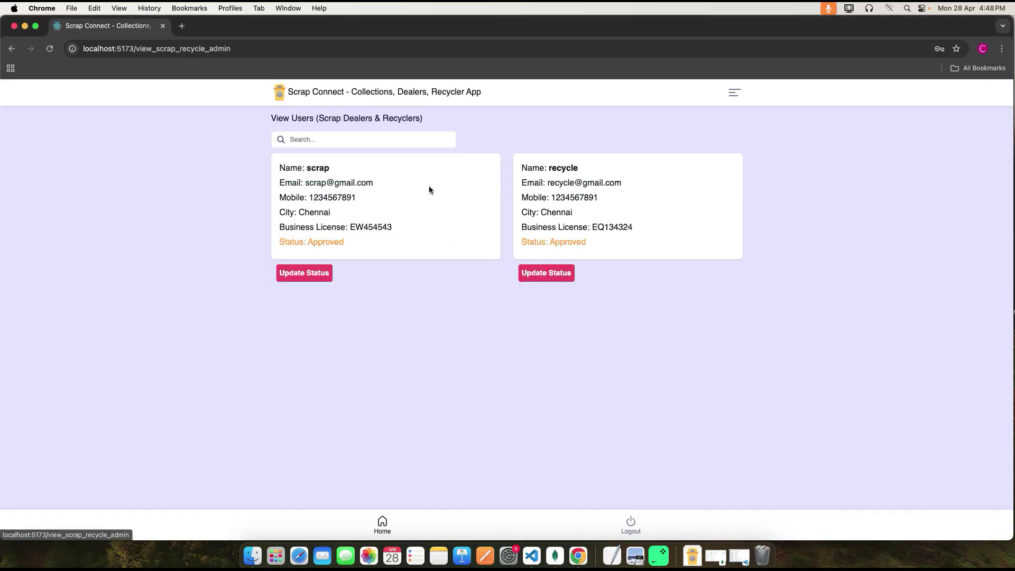
{"action": "left_click", "coordinate": [310, 273]}
{"action": "left_click", "coordinate": [327, 171]}
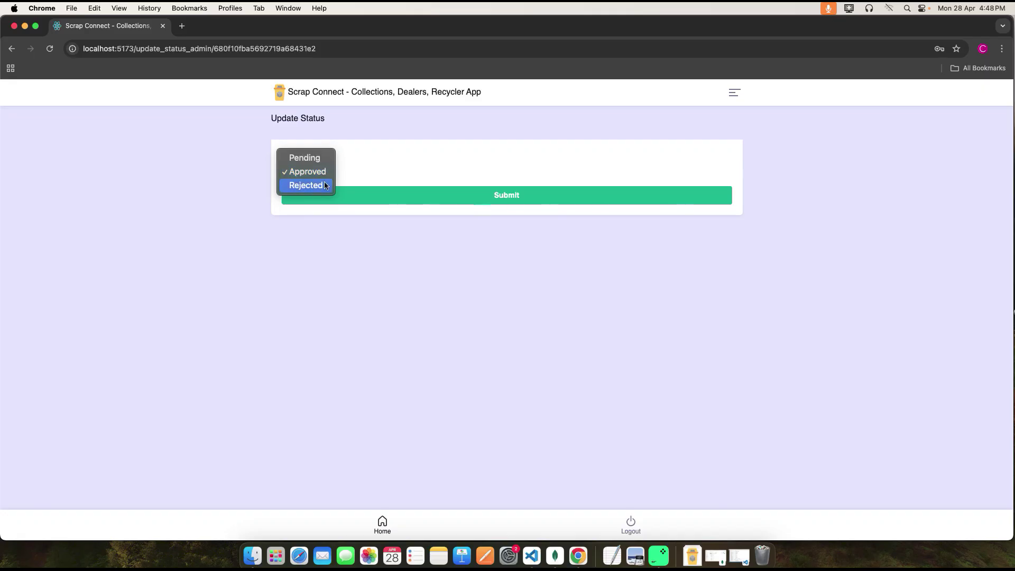
{"action": "left_click", "coordinate": [315, 172]}
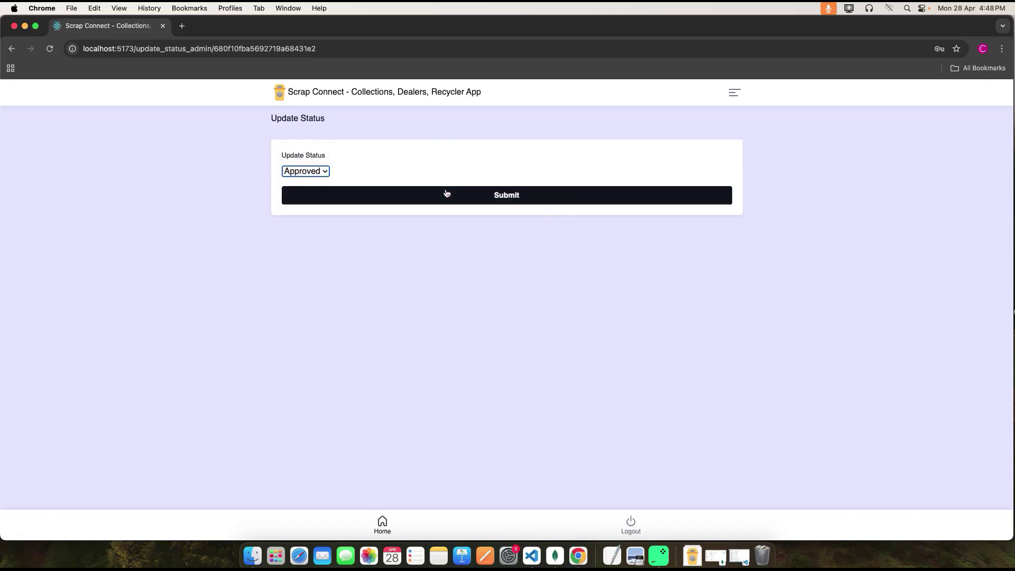
{"action": "left_click", "coordinate": [322, 170]}
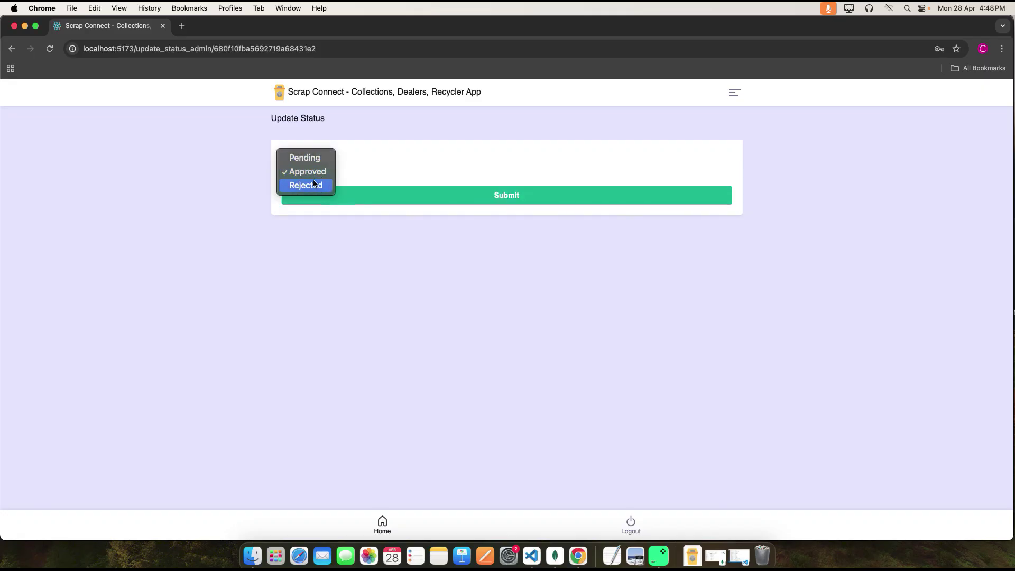
{"action": "left_click", "coordinate": [315, 176]}
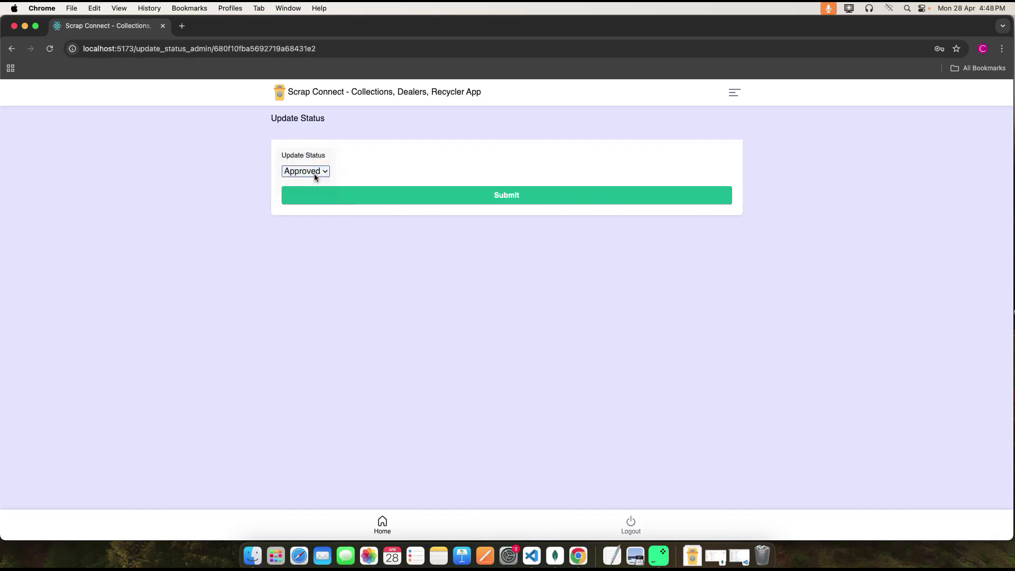
{"action": "left_click", "coordinate": [482, 195]}
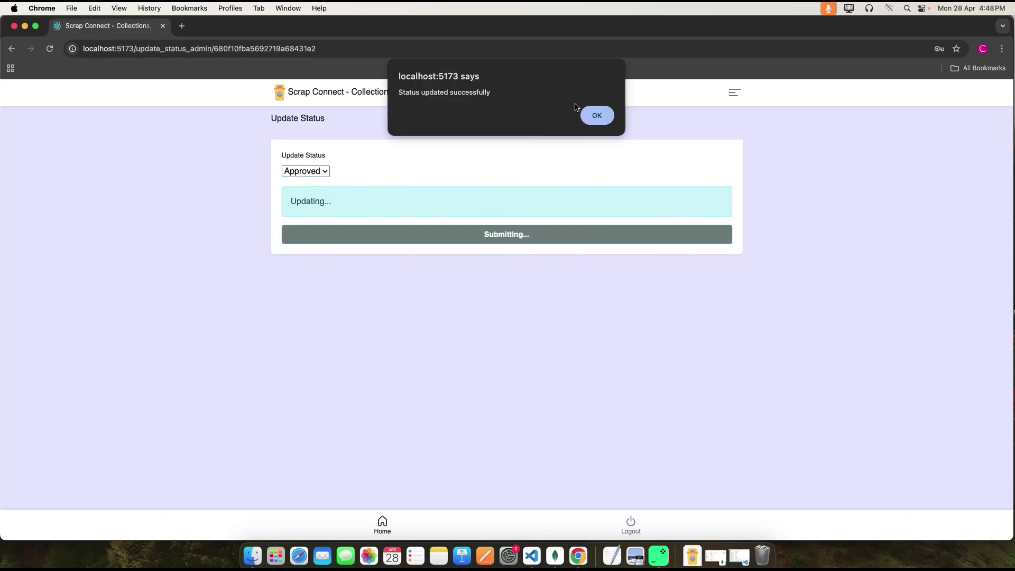
{"action": "left_click", "coordinate": [602, 117]}
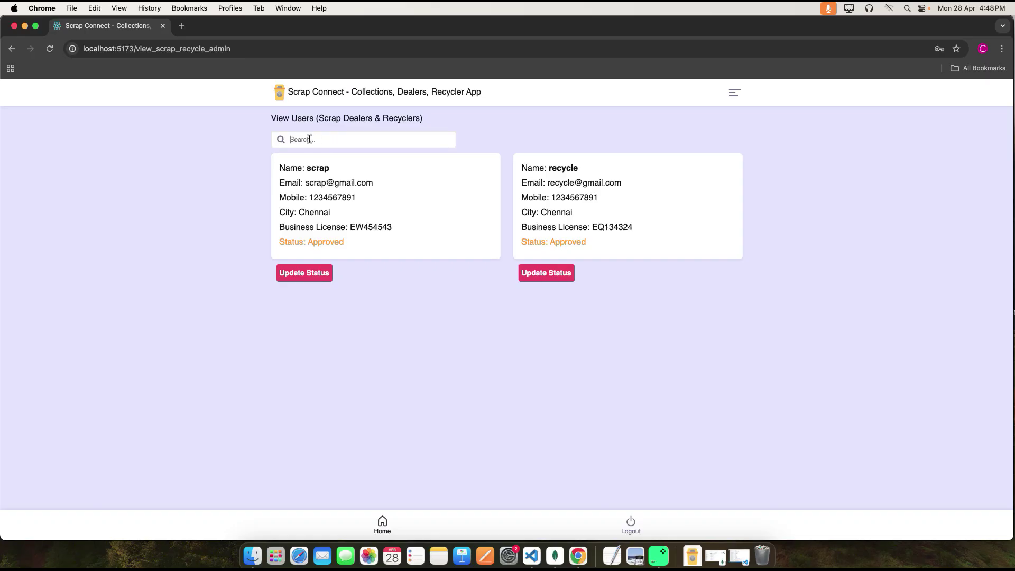
- Search the scrap dealers and recyclers for "re", clear the search and return to the admin home
{"action": "type", "text": "re"}
{"action": "key", "text": "BackSpace"}
{"action": "key", "text": "BackSpace"}
{"action": "left_click", "coordinate": [382, 523]}
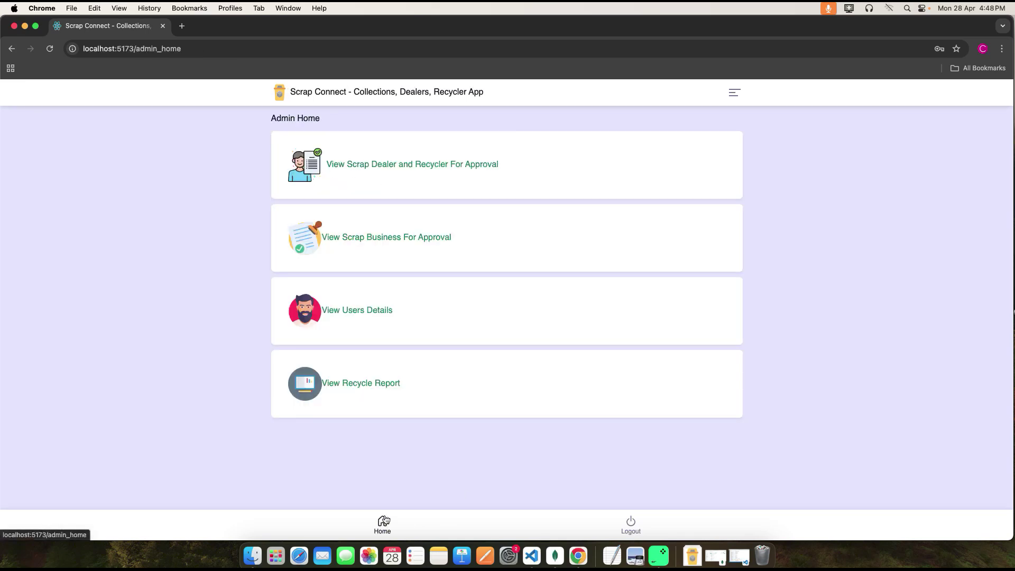
- Open the scrap businesses for approval and update the status of ABC Scrap Dealers Company to Approved
{"action": "left_click", "coordinate": [378, 238]}
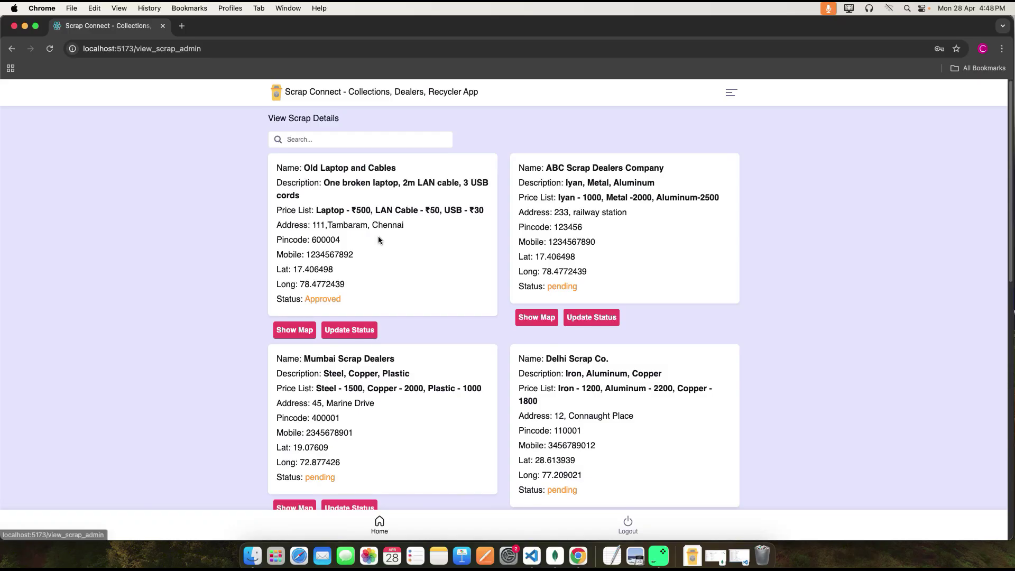
{"action": "scroll", "coordinate": [401, 297], "scroll_direction": "down", "scroll_amount": 5}
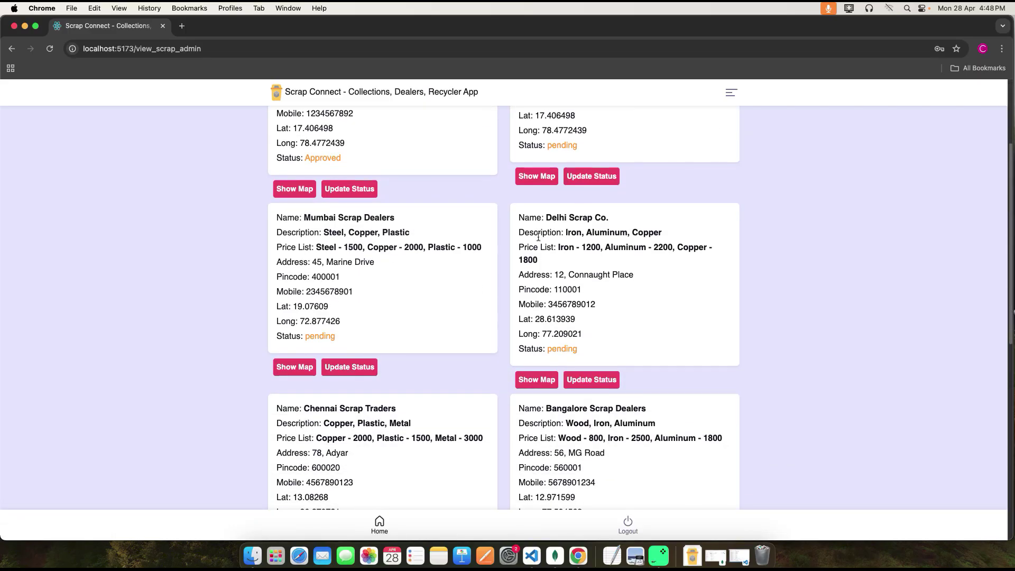
{"action": "scroll", "coordinate": [445, 294], "scroll_direction": "up", "scroll_amount": 2}
{"action": "left_click", "coordinate": [576, 266]}
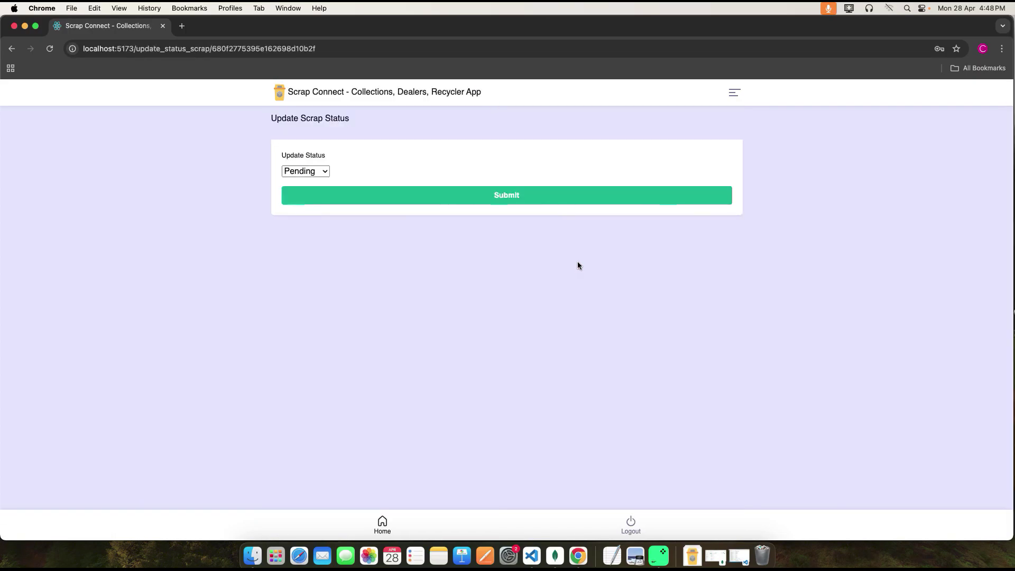
{"action": "left_click", "coordinate": [327, 173]}
{"action": "left_click", "coordinate": [307, 185]}
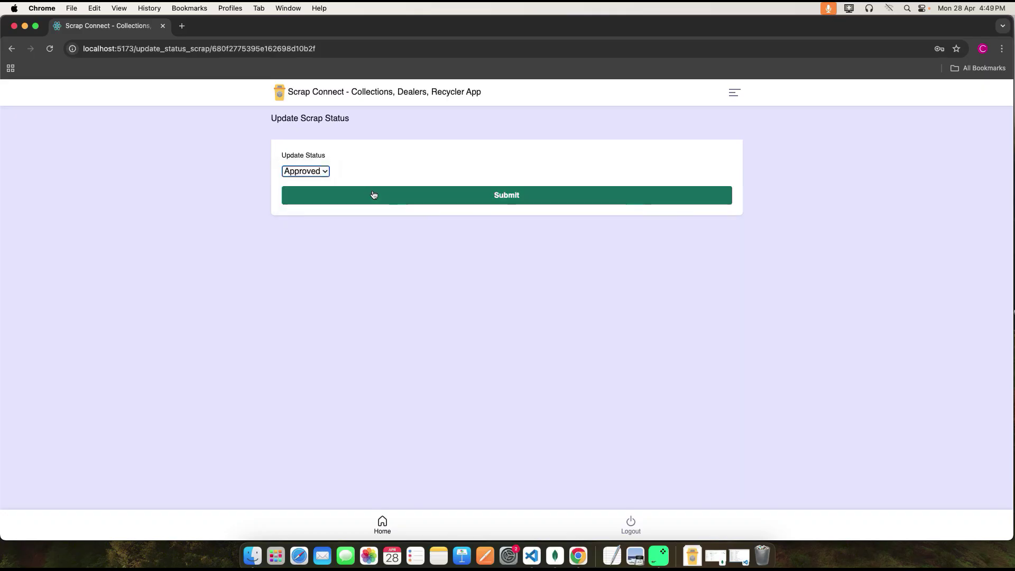
{"action": "left_click", "coordinate": [475, 195]}
{"action": "left_click", "coordinate": [597, 115]}
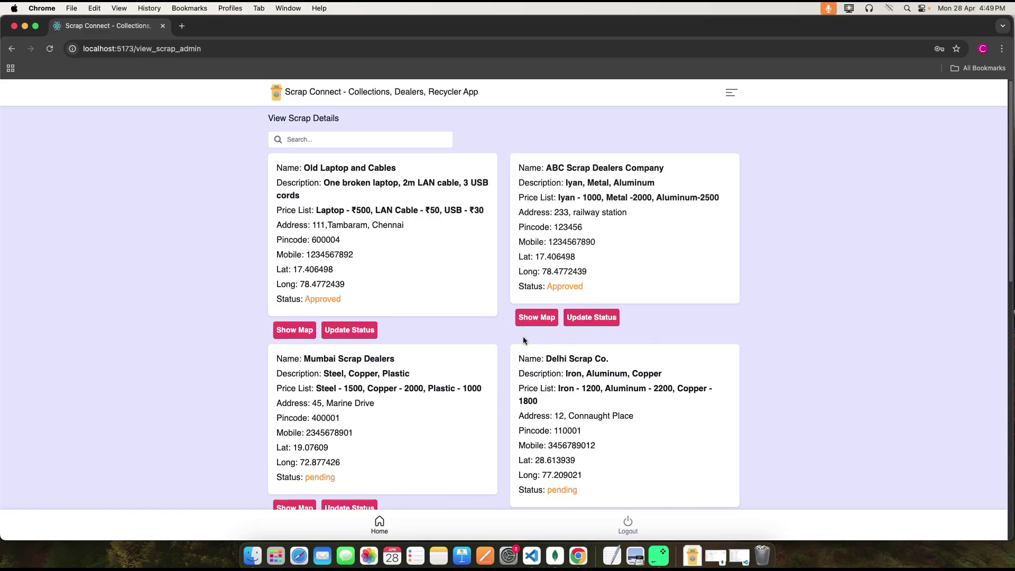
- View ABC Scrap Dealers Company's location on the map, close the map and look through the remaining scrap businesses
{"action": "left_click", "coordinate": [544, 323]}
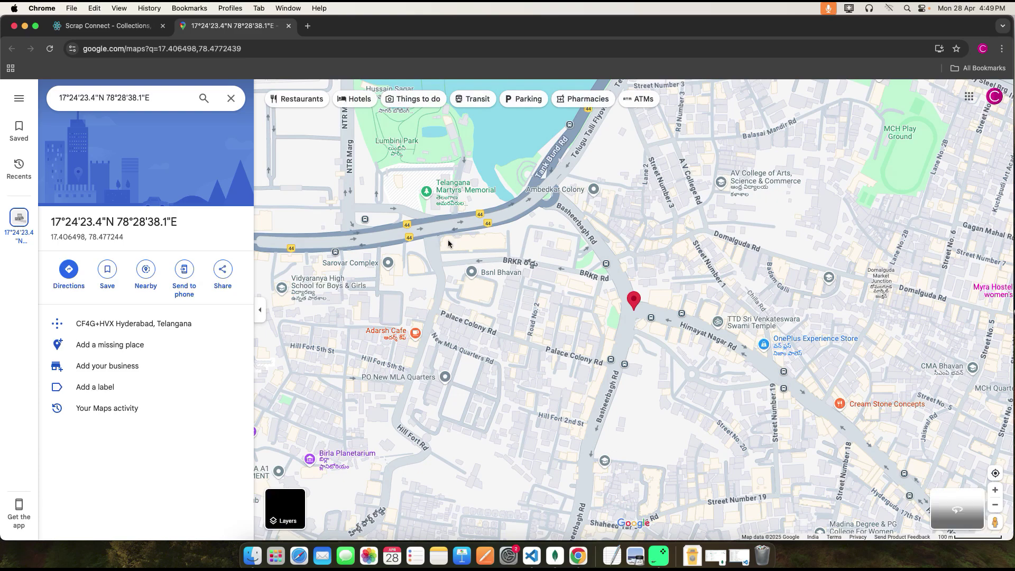
{"action": "left_click", "coordinate": [289, 27]}
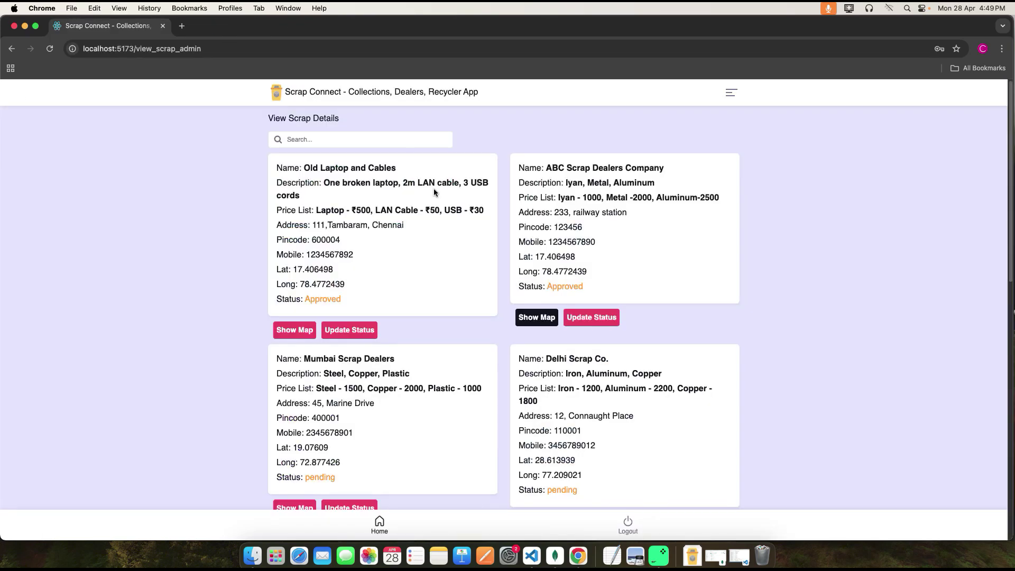
{"action": "scroll", "coordinate": [563, 457], "scroll_direction": "down", "scroll_amount": 10}
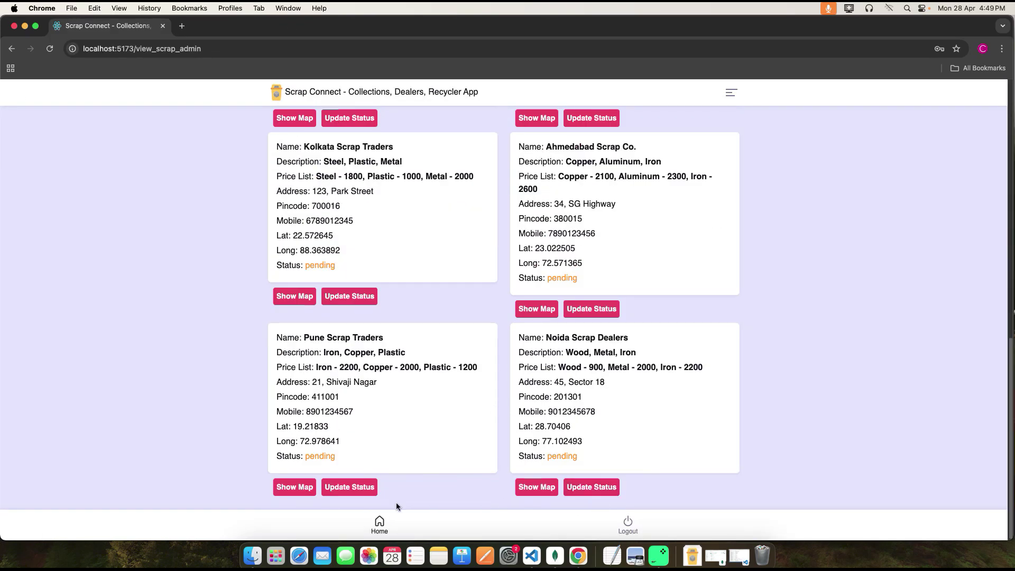
- View the users' details and the recycle report from the admin home, and return to the home page
{"action": "left_click", "coordinate": [380, 525]}
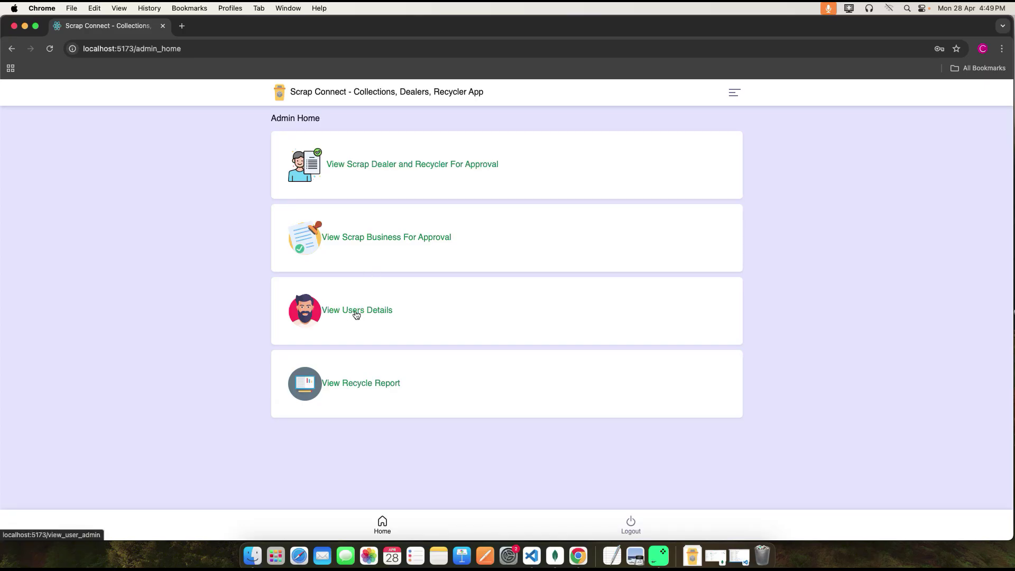
{"action": "left_click", "coordinate": [356, 314]}
{"action": "left_click", "coordinate": [382, 525]}
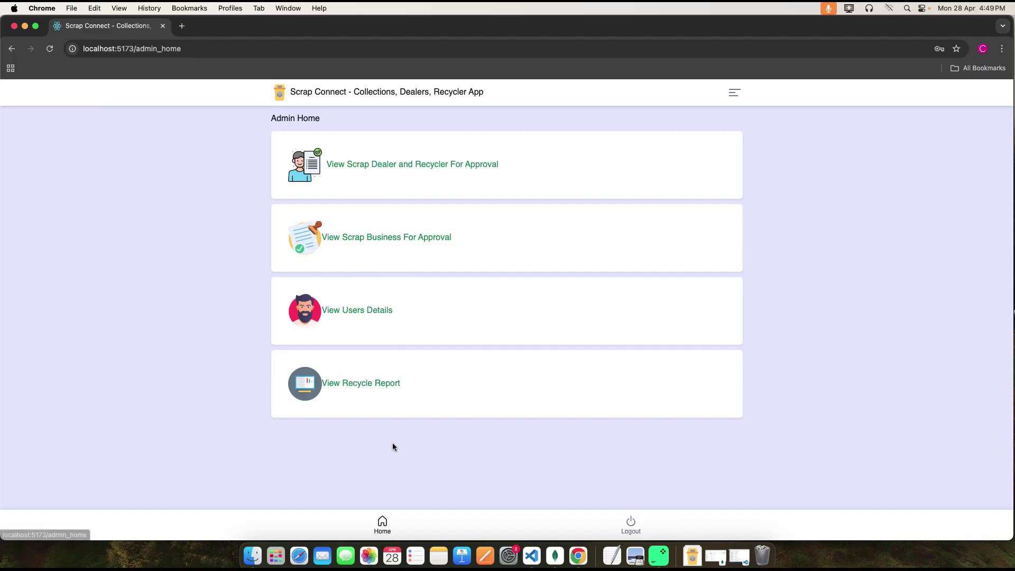
{"action": "left_click", "coordinate": [358, 388]}
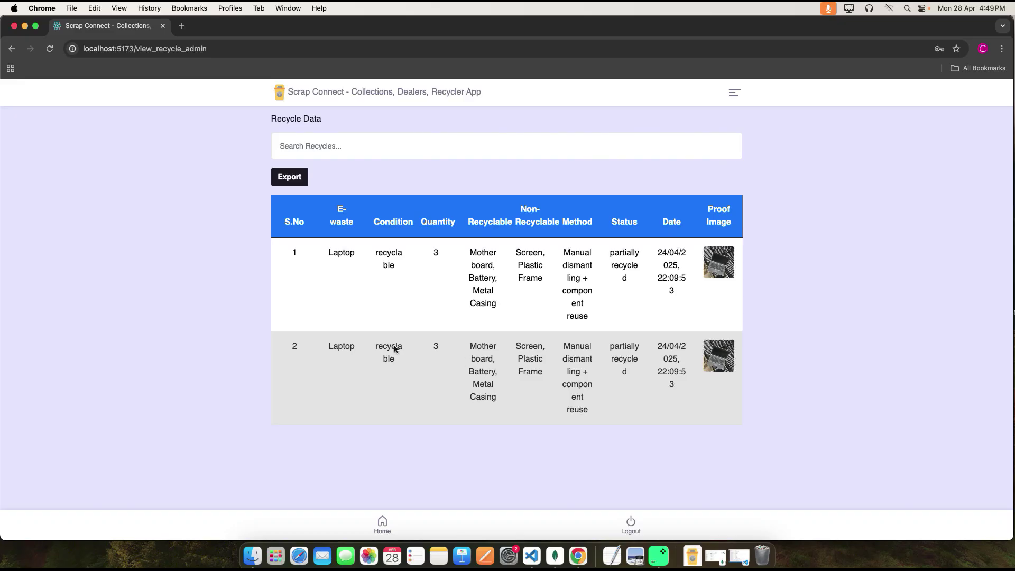
{"action": "left_click", "coordinate": [383, 523]}
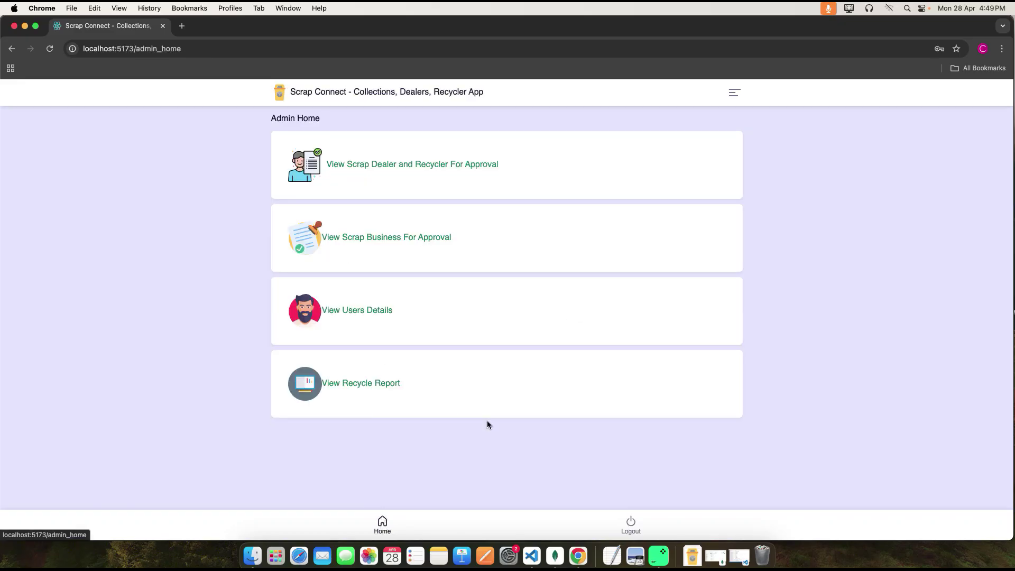
- Log out of the admin account and open the login page
{"action": "left_click", "coordinate": [615, 522]}
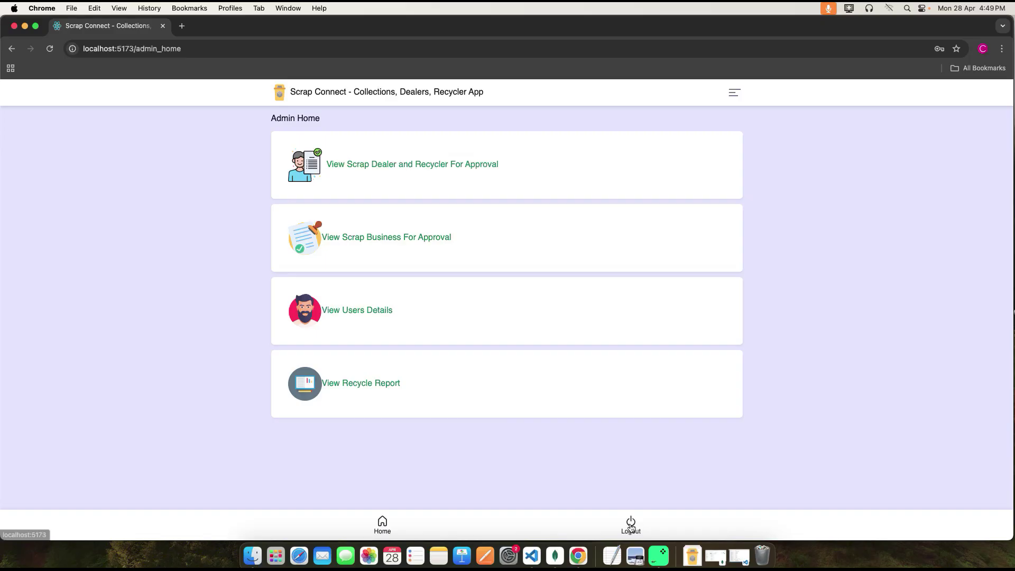
{"action": "left_click", "coordinate": [601, 114]}
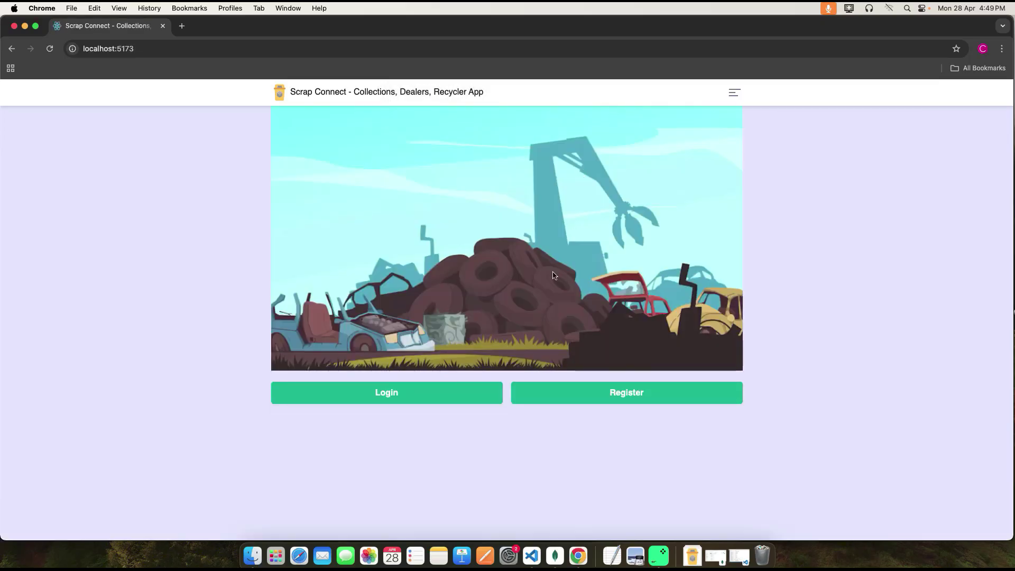
{"action": "left_click", "coordinate": [444, 394]}
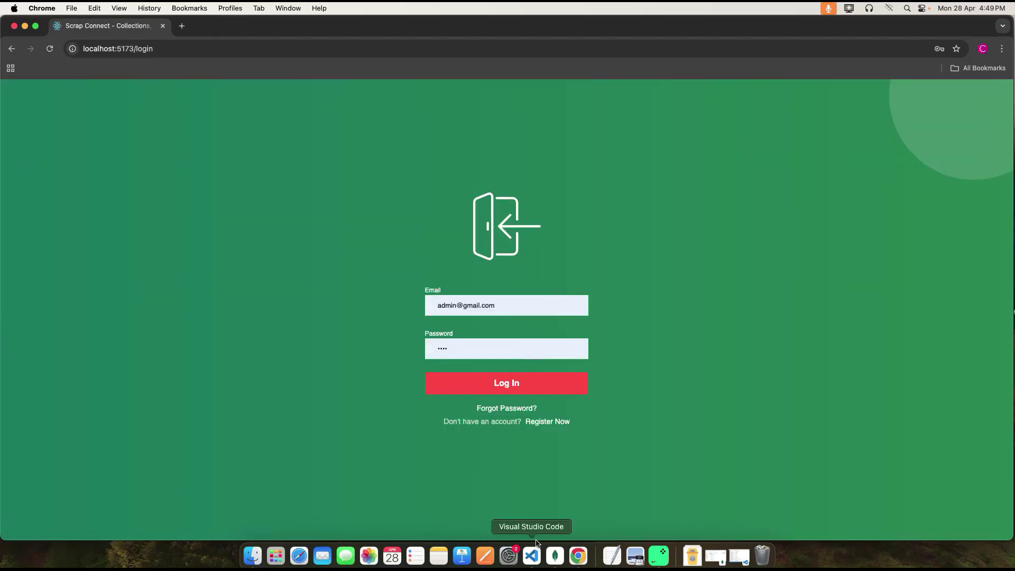
- Switch to Visual Studio Code and copy the User account's login e-mail from readme.txt
{"action": "left_click", "coordinate": [531, 555]}
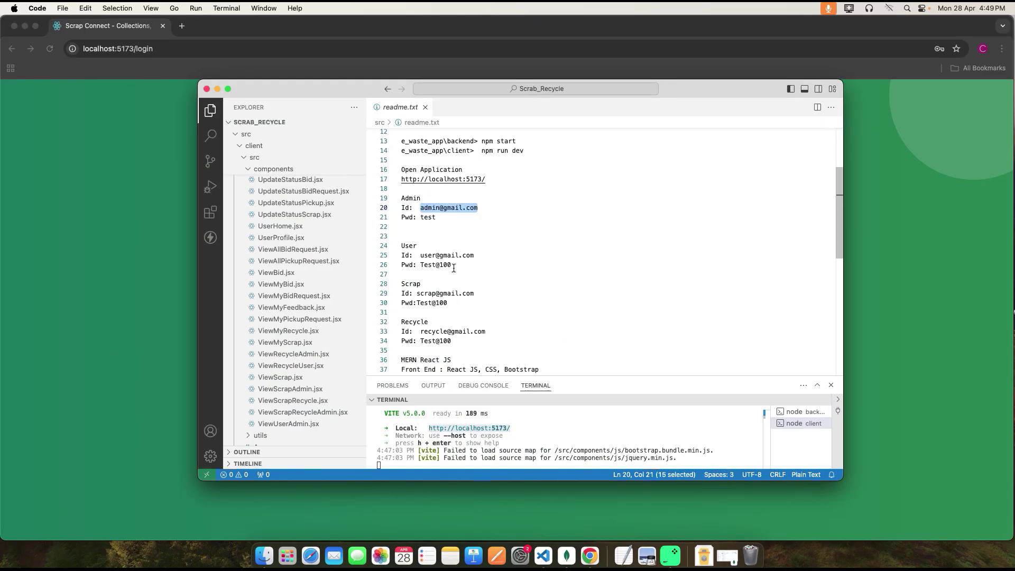
{"action": "left_click_drag", "start_coordinate": [475, 255], "coordinate": [420, 255]}
{"action": "key", "text": "cmd+c"}
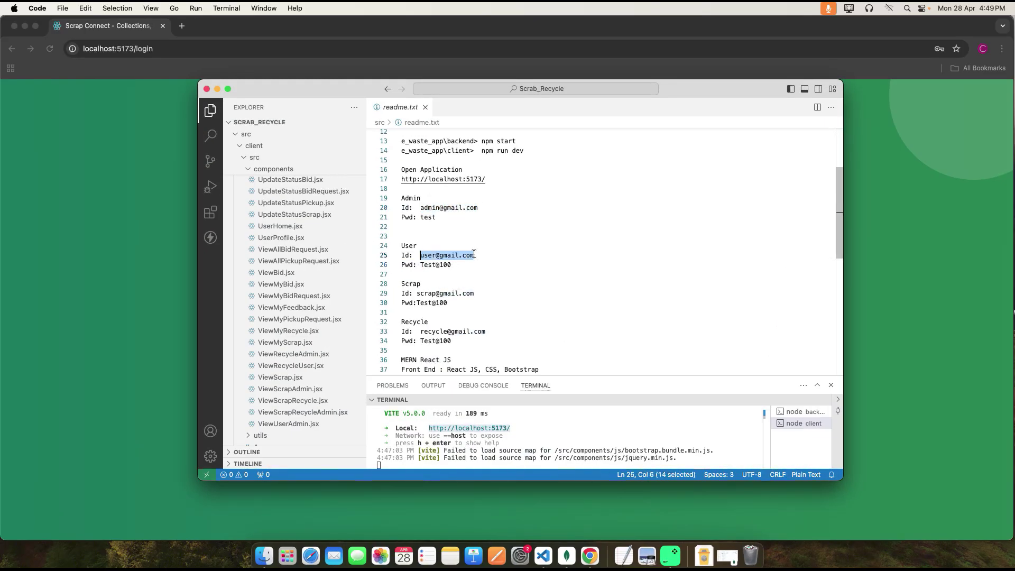
- Switch to Google Chrome and log in with the copied user e-mail and the saved account password
{"action": "left_click", "coordinate": [67, 232]}
{"action": "left_click_drag", "start_coordinate": [497, 305], "coordinate": [435, 305]}
{"action": "key", "text": "cmd+v"}
{"action": "left_click", "coordinate": [508, 332]}
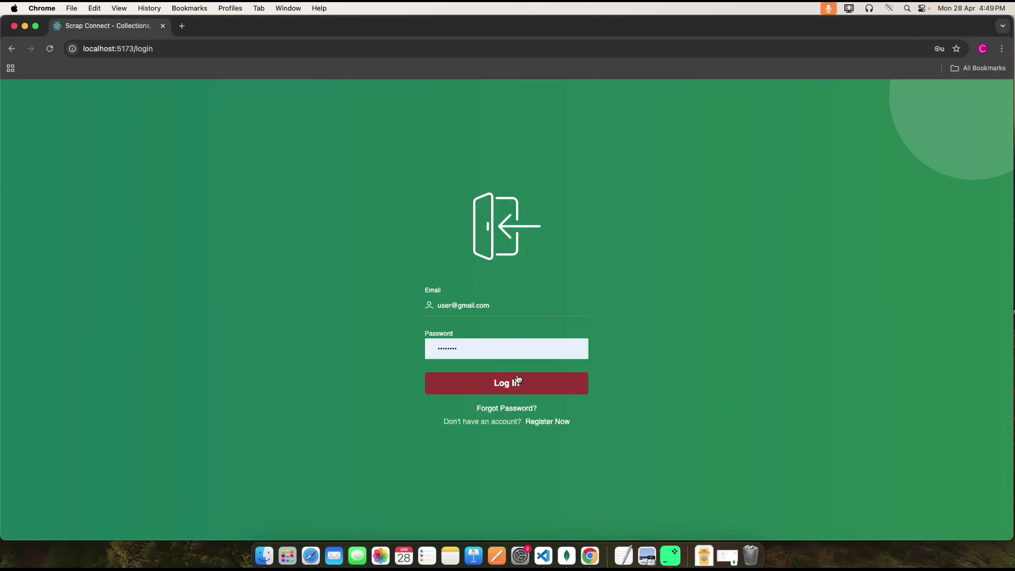
{"action": "left_click", "coordinate": [516, 383]}
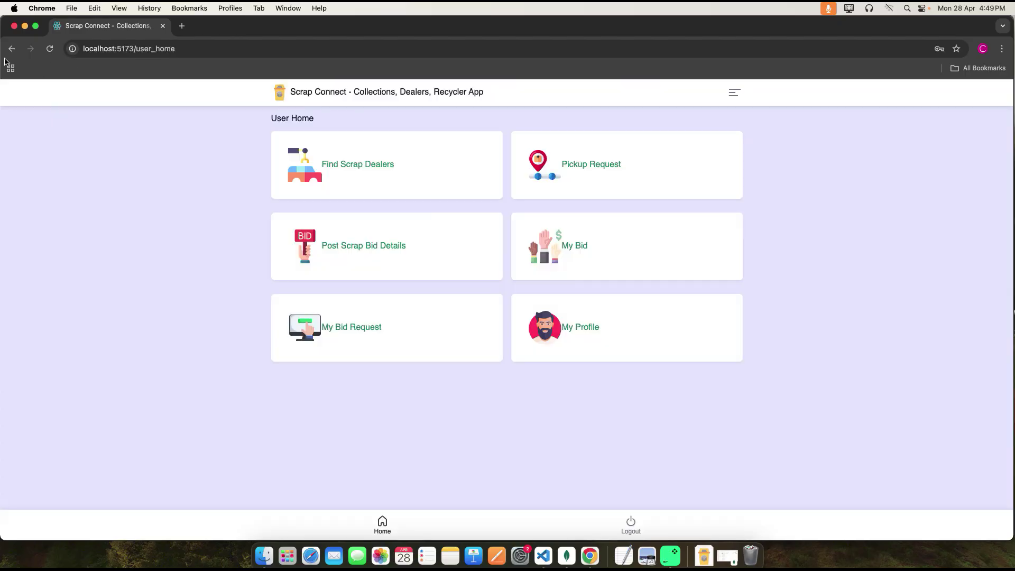
- Go back to the login page, open the new-account registration form and look over its fields
{"action": "left_click", "coordinate": [12, 49]}
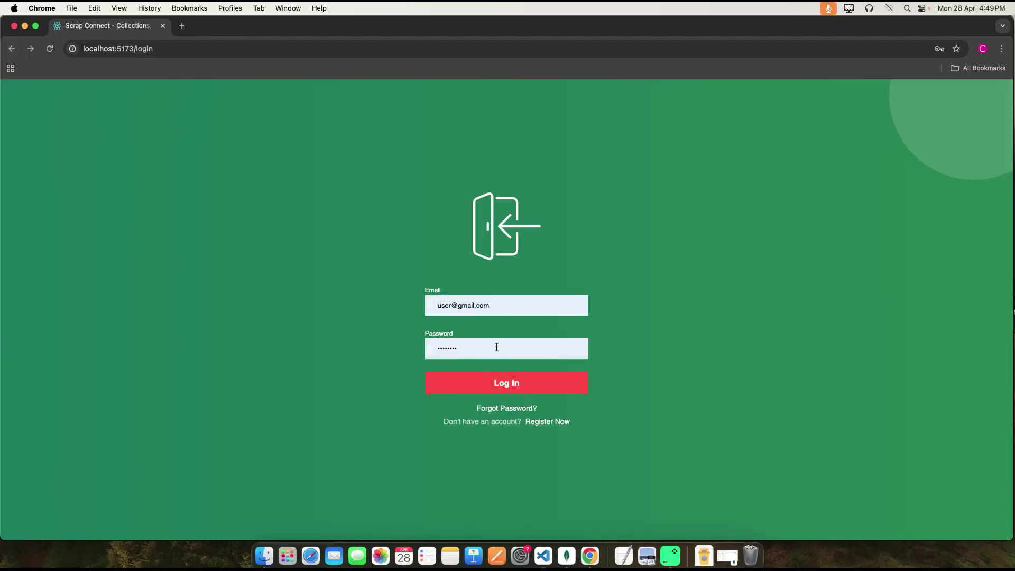
{"action": "left_click", "coordinate": [547, 422]}
{"action": "scroll", "coordinate": [510, 410], "scroll_direction": "down", "scroll_amount": 3}
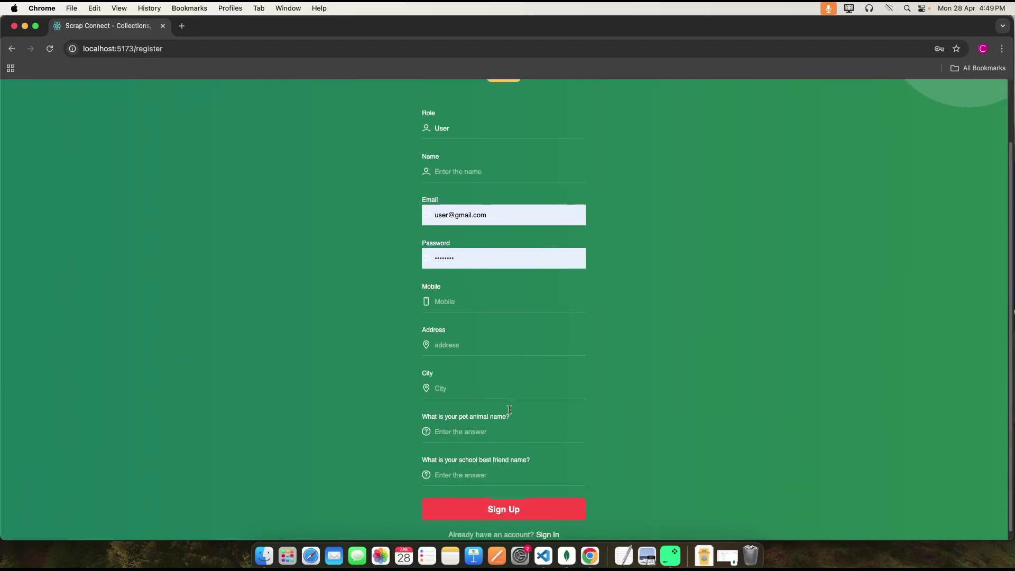
{"action": "scroll", "coordinate": [509, 410], "scroll_direction": "up", "scroll_amount": 3}
{"action": "scroll", "coordinate": [543, 421], "scroll_direction": "down", "scroll_amount": 3}
{"action": "scroll", "coordinate": [528, 381], "scroll_direction": "up", "scroll_amount": 3}
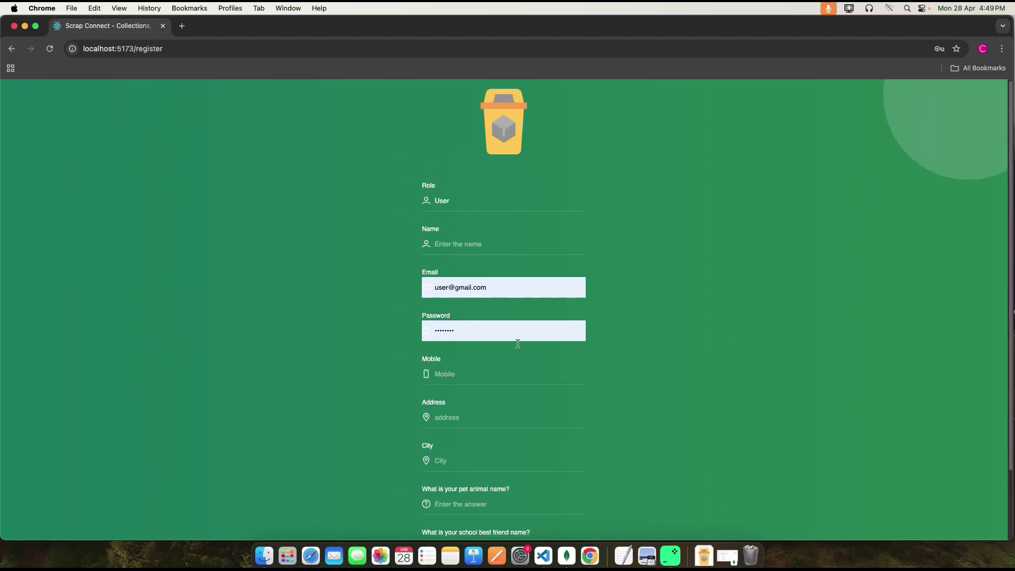
- Keep the User role, set the name to user12 and change the prefilled e-mail to the new user's address
{"action": "left_click", "coordinate": [457, 202]}
{"action": "left_click", "coordinate": [456, 201]}
{"action": "left_click", "coordinate": [457, 244]}
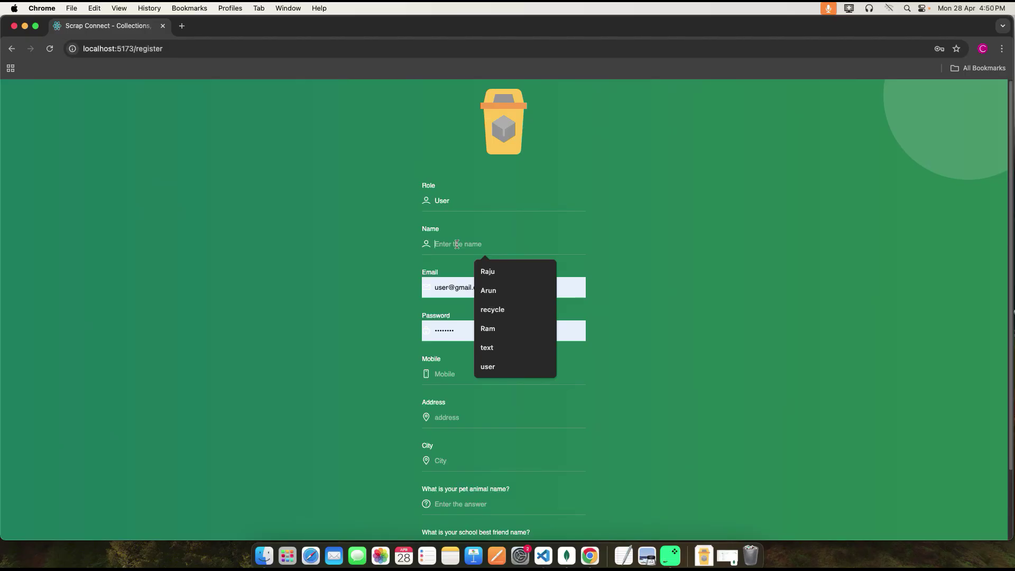
{"action": "type", "text": "u"}
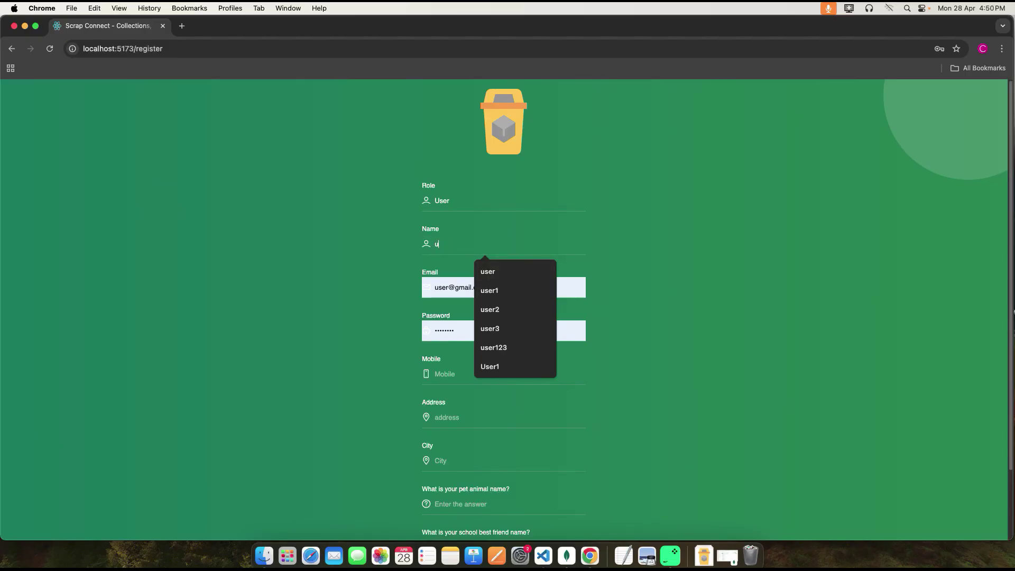
{"action": "type", "text": "ser12"}
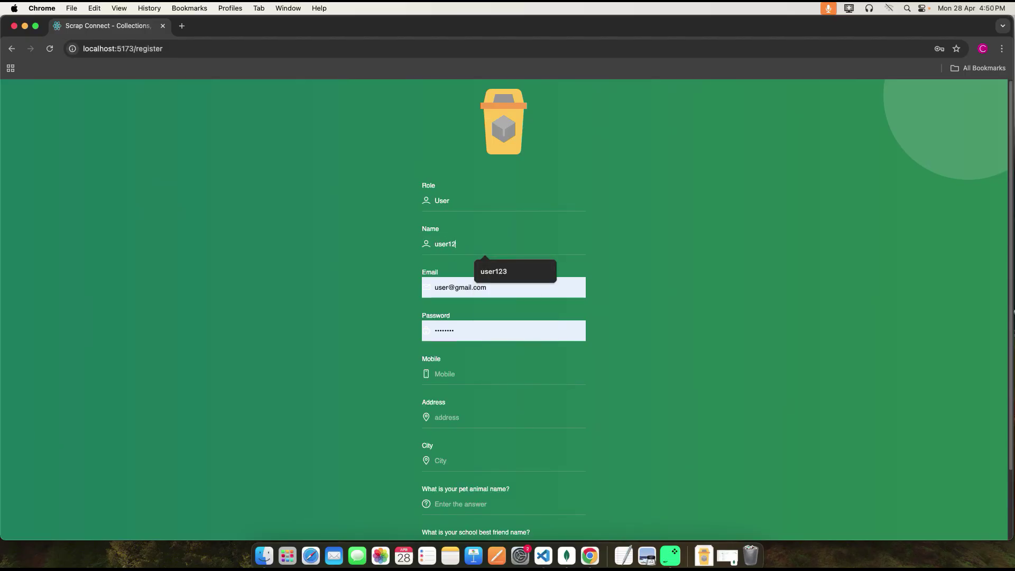
{"action": "left_click", "coordinate": [447, 286]}
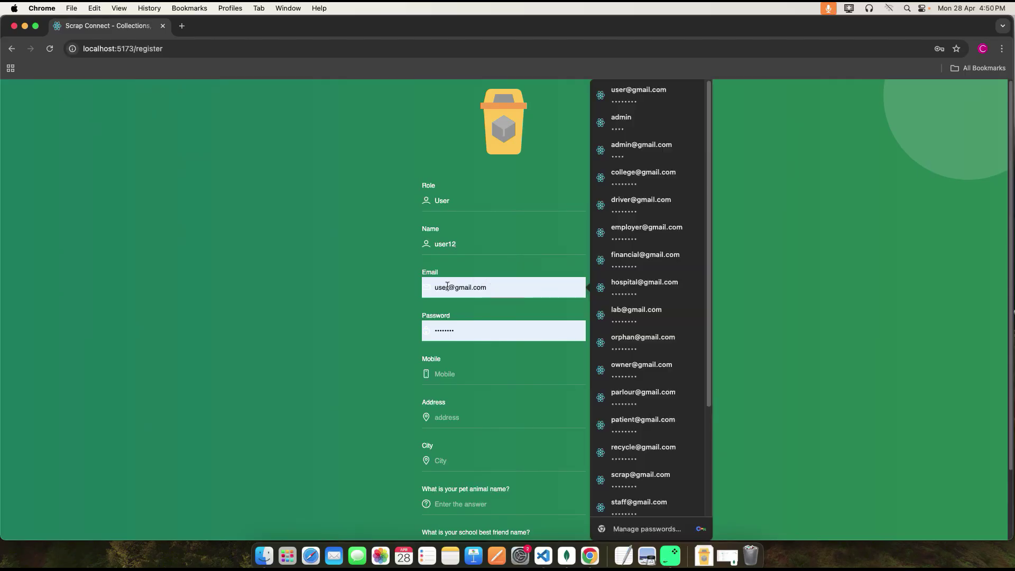
{"action": "type", "text": "12"}
- Clear the prefilled password in the registration form and enter a short new account password
{"action": "left_click", "coordinate": [467, 329]}
{"action": "key", "text": "BackSpace"}
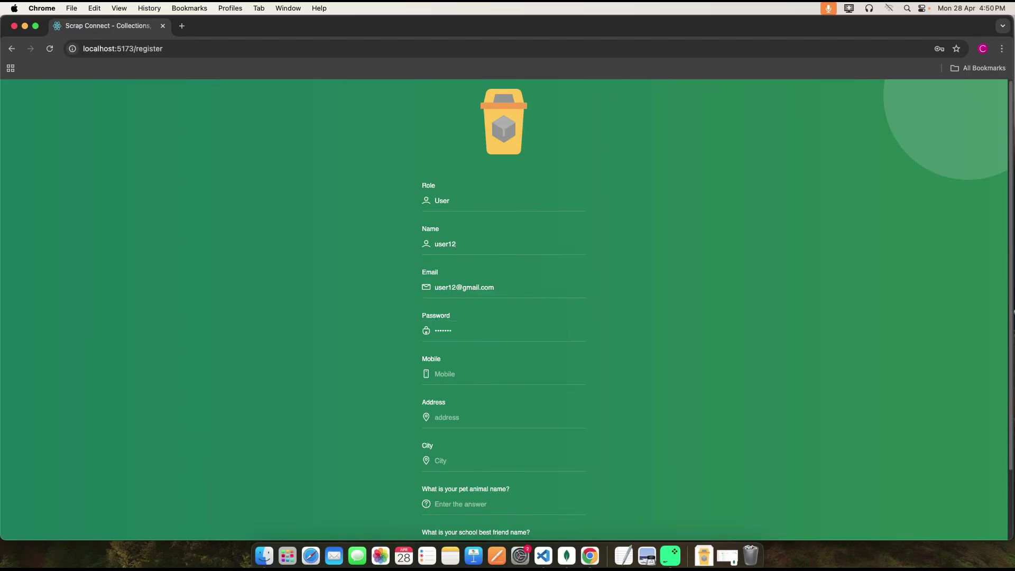
{"action": "key", "text": "BackSpace"}
{"action": "key", "text": "BackSpace"}
{"action": "key", "text": "BackSpace"}
{"action": "key", "text": "BackSpace"}
{"action": "key", "text": "BackSpace"}
{"action": "key", "text": "BackSpace"}
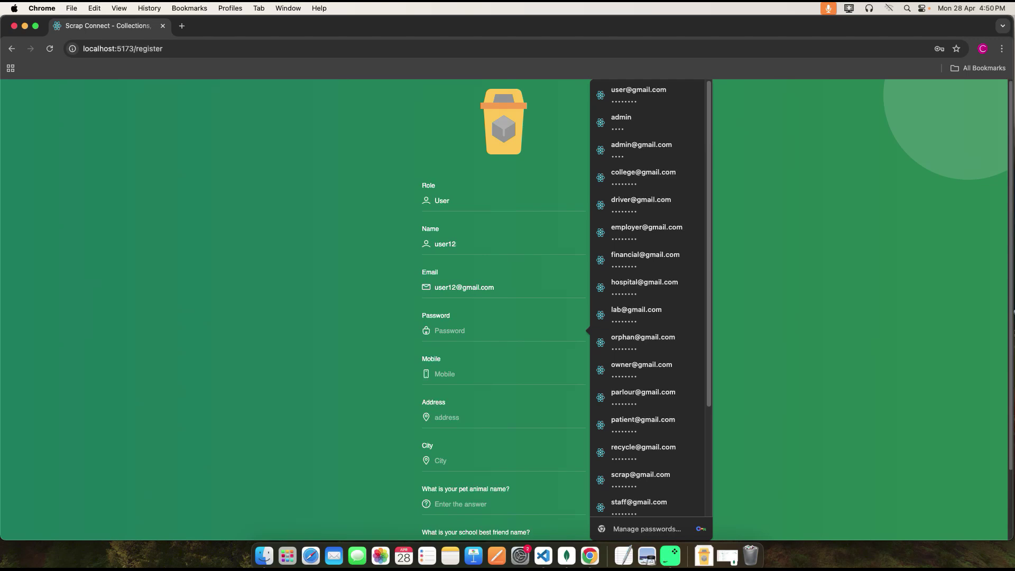
{"action": "type", "text": "1"}
- Fill in the mobile number and postal address from saved entries and set the city to Mountain View
{"action": "left_click", "coordinate": [476, 374]}
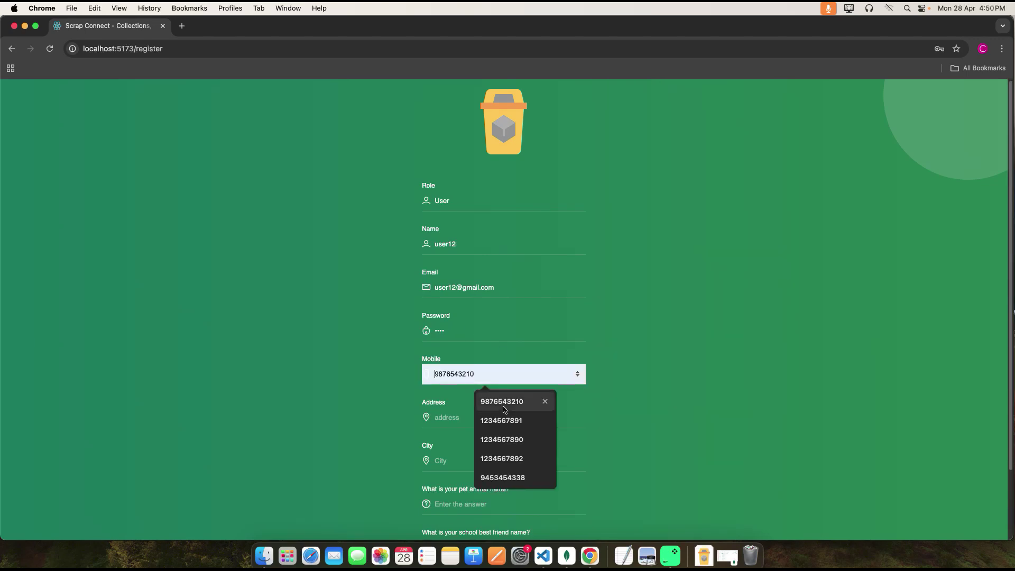
{"action": "left_click", "coordinate": [502, 401]}
{"action": "left_click", "coordinate": [450, 418]}
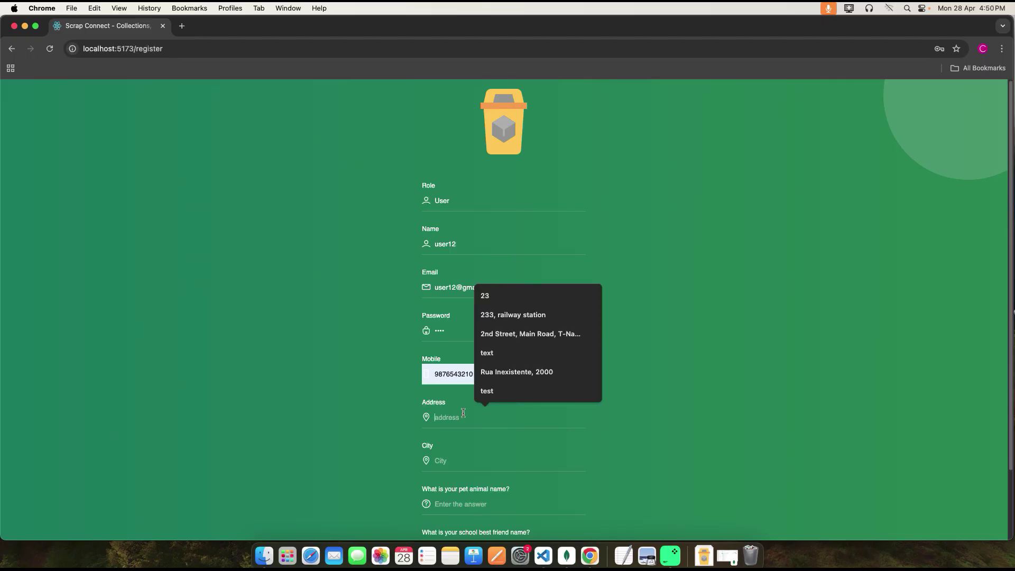
{"action": "left_click", "coordinate": [516, 371]}
{"action": "left_click", "coordinate": [474, 459]}
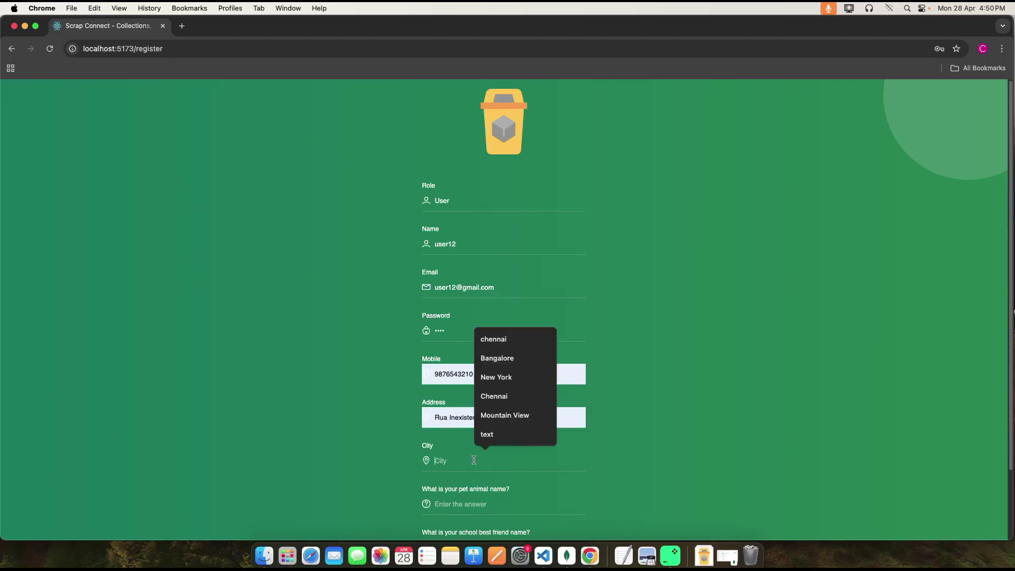
{"action": "left_click", "coordinate": [492, 415]}
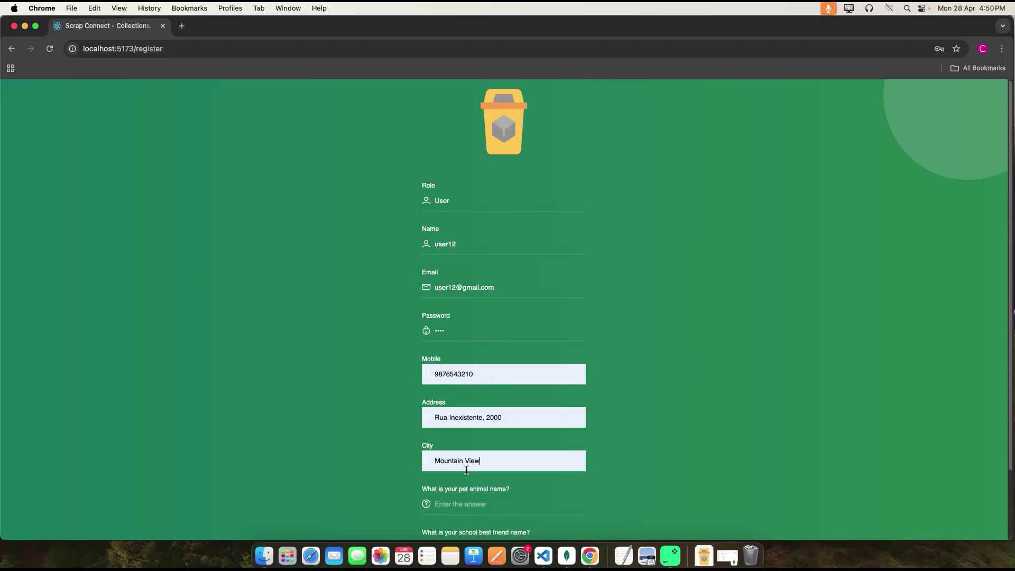
- Answer the pet name and school best friend security questions with saved entries and try to submit the registration
{"action": "left_click", "coordinate": [475, 503]}
{"action": "left_click", "coordinate": [506, 459]}
{"action": "scroll", "coordinate": [480, 494], "scroll_direction": "down", "scroll_amount": 3}
{"action": "left_click", "coordinate": [480, 468]}
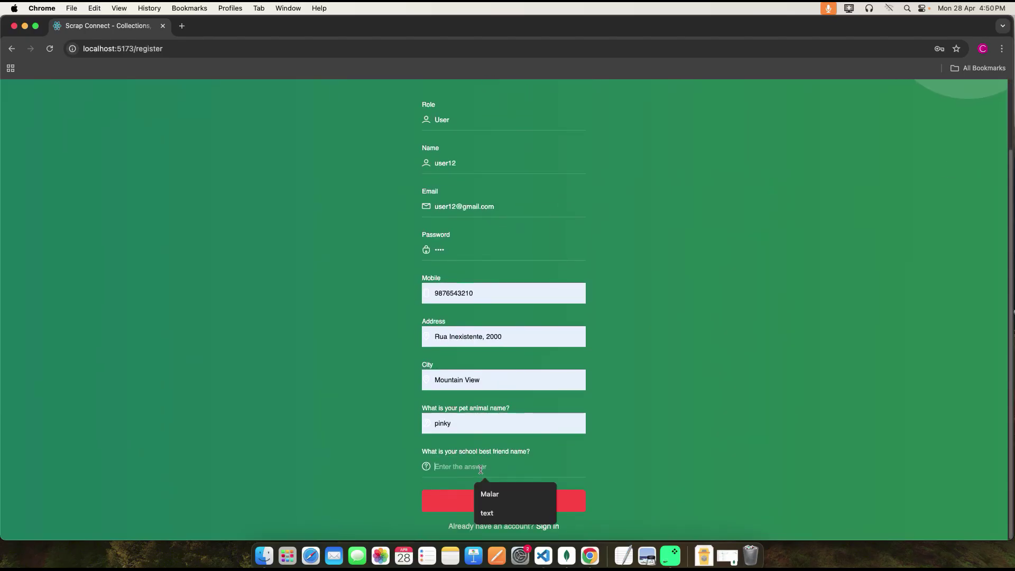
{"action": "left_click", "coordinate": [497, 493]}
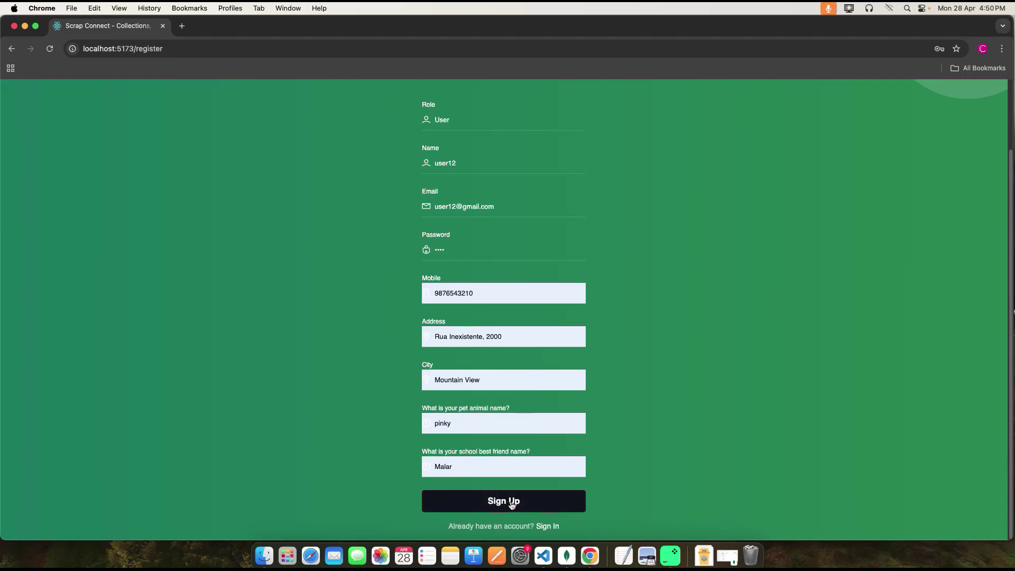
{"action": "left_click", "coordinate": [511, 504]}
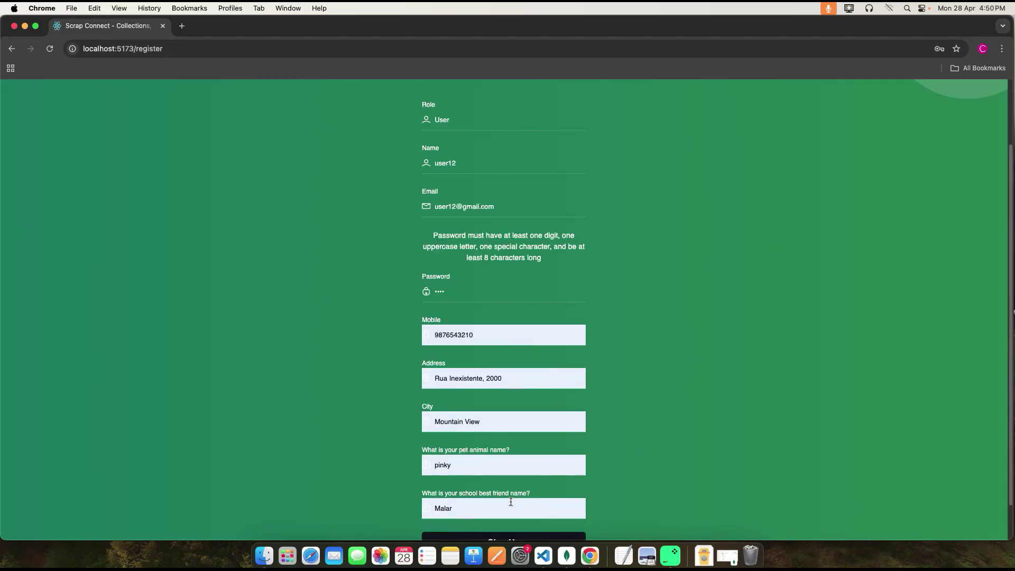
- Replace the account password with one that meets the password rules, submit the registration and dismiss the confirmation
{"action": "left_click", "coordinate": [461, 291]}
{"action": "key", "text": "BackSpace"}
{"action": "key", "text": "BackSpace"}
{"action": "key", "text": "BackSpace"}
{"action": "key", "text": "BackSpace"}
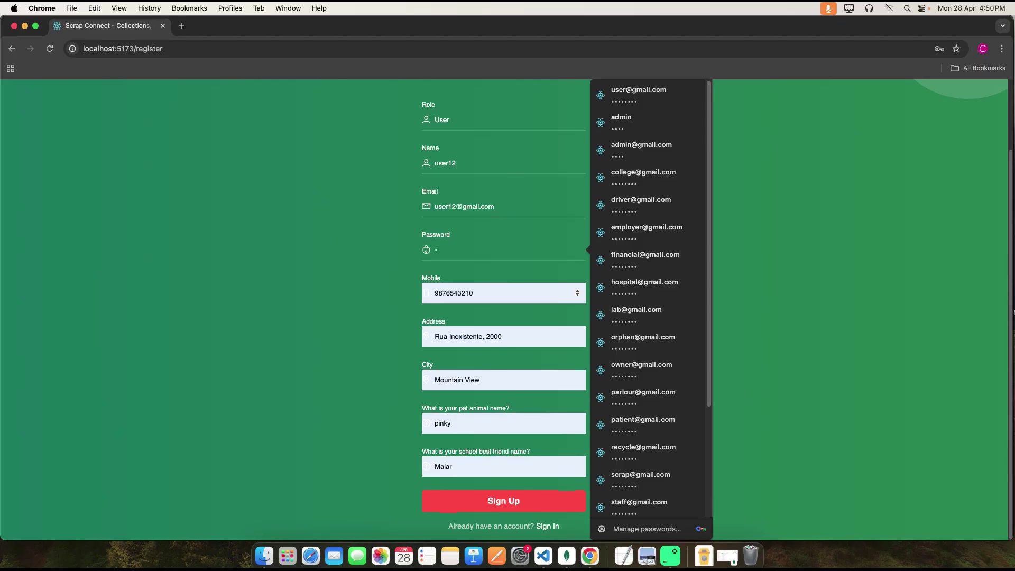
{"action": "type", "text": "U"}
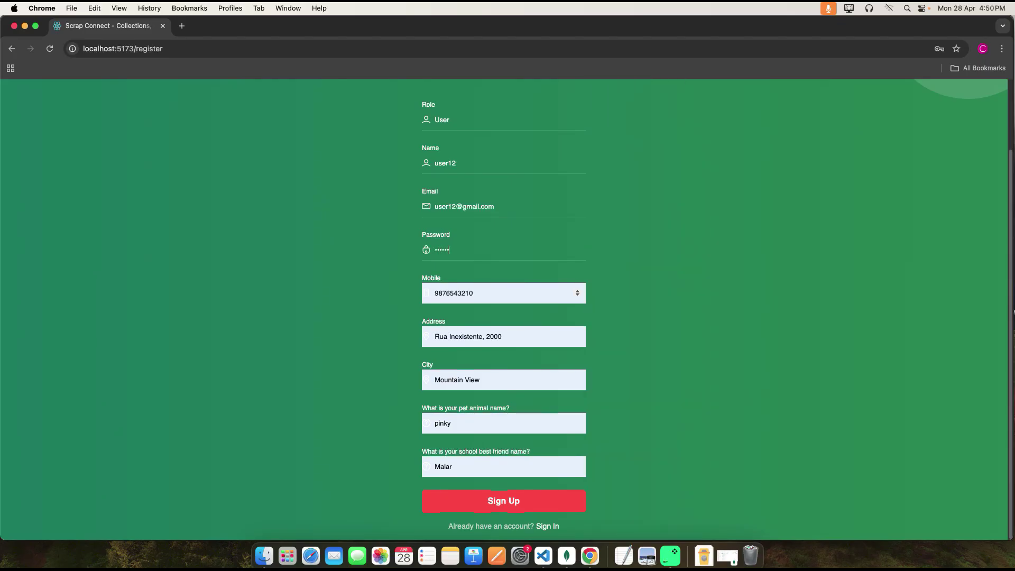
{"action": "left_click", "coordinate": [517, 502]}
{"action": "left_click", "coordinate": [601, 113]}
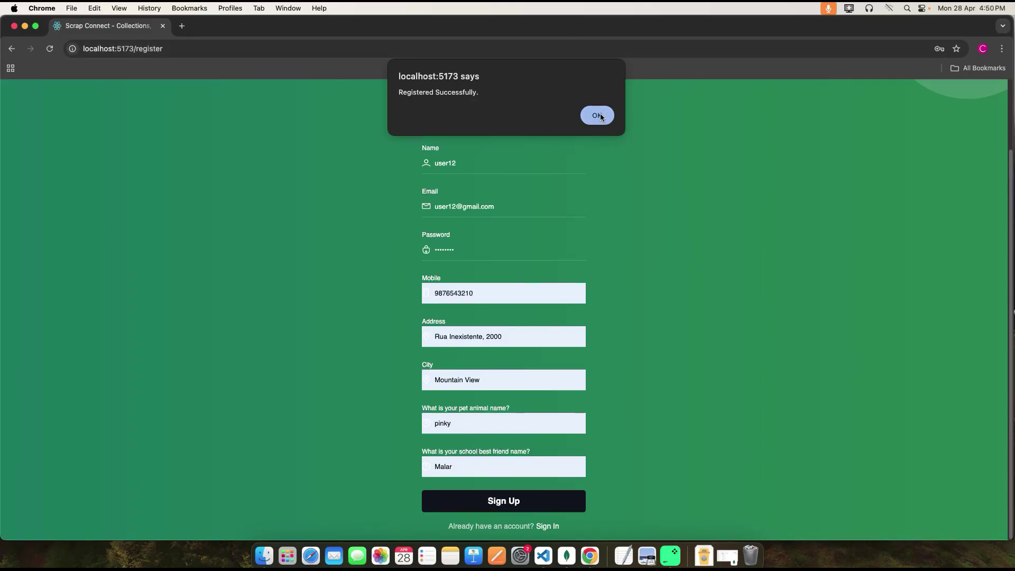
{"action": "left_click", "coordinate": [899, 208]}
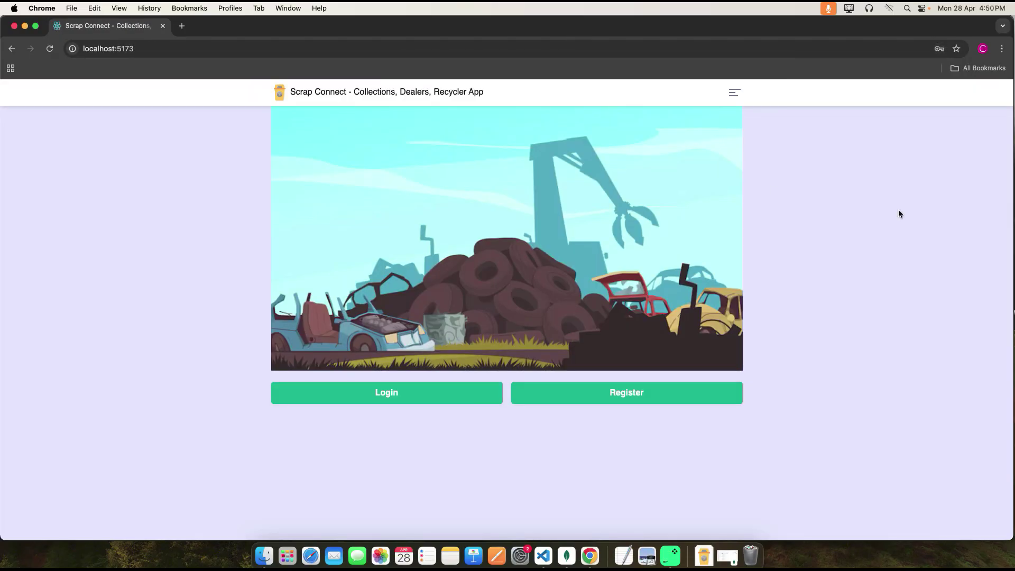
- From the home page, view the login page and the registration form, returning to the home page after each
{"action": "left_click", "coordinate": [407, 398]}
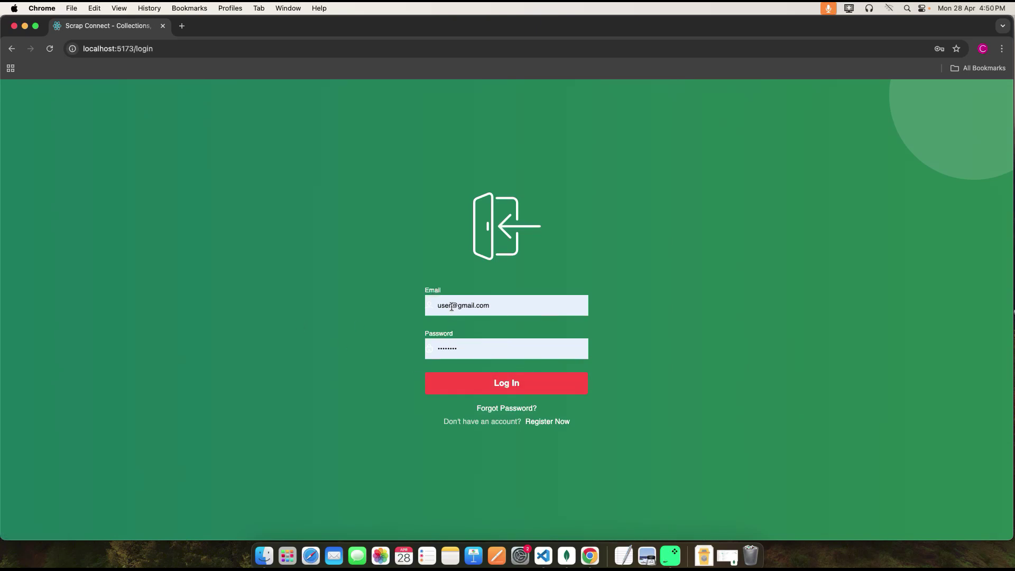
{"action": "left_click", "coordinate": [12, 48]}
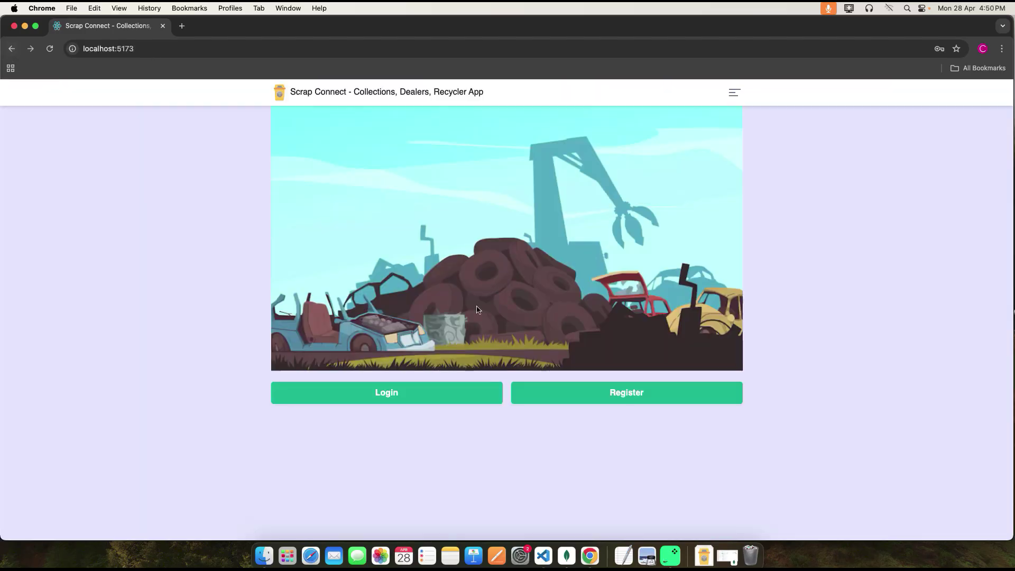
{"action": "left_click", "coordinate": [629, 392]}
{"action": "scroll", "coordinate": [531, 380], "scroll_direction": "down", "scroll_amount": 3}
{"action": "scroll", "coordinate": [544, 390], "scroll_direction": "up", "scroll_amount": 3}
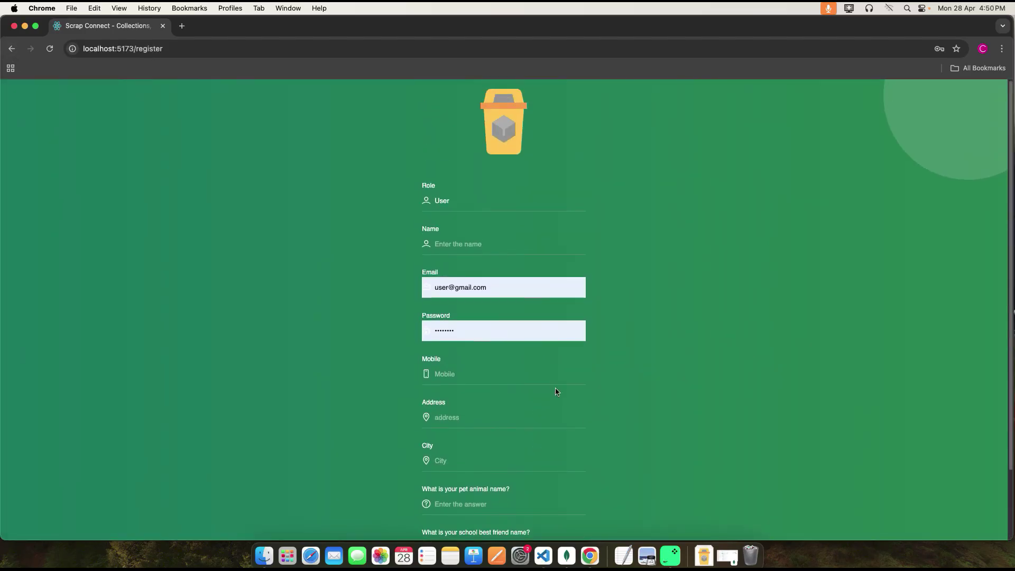
{"action": "left_click", "coordinate": [12, 48]}
- Log in with the prefilled user credentials and open the Find Scrap Dealers page
{"action": "left_click", "coordinate": [421, 403]}
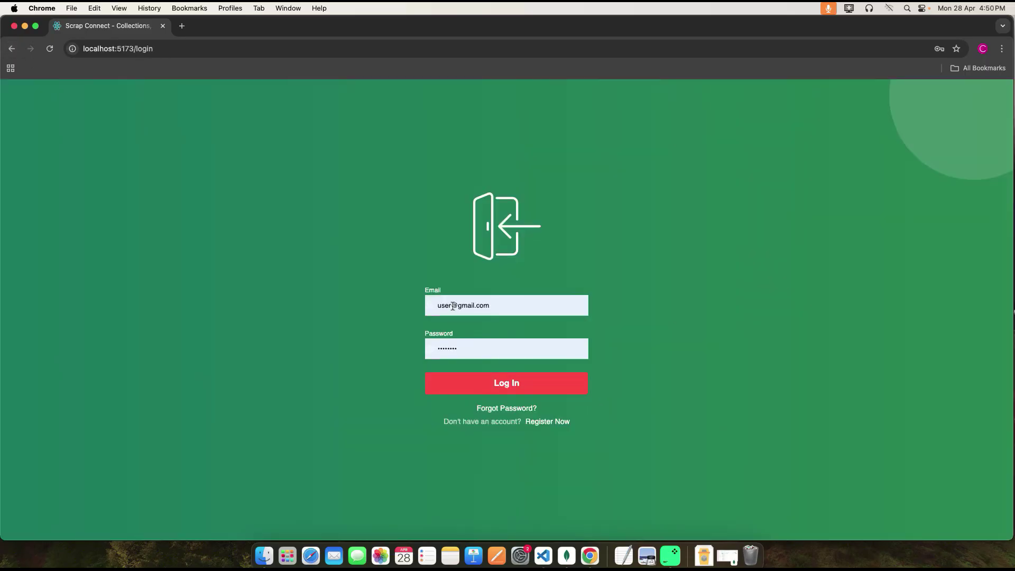
{"action": "left_click", "coordinate": [513, 385]}
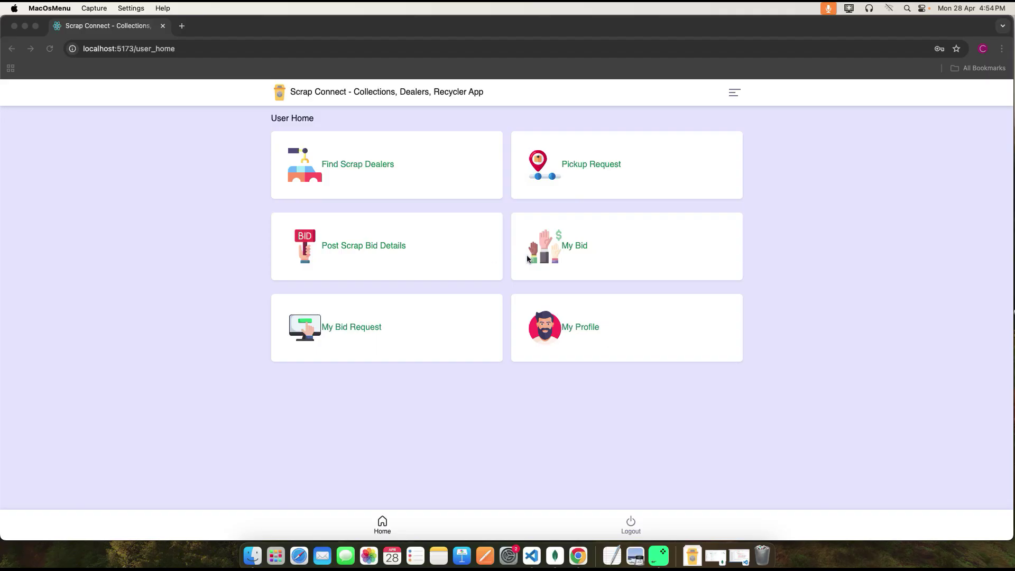
{"action": "left_click", "coordinate": [351, 164]}
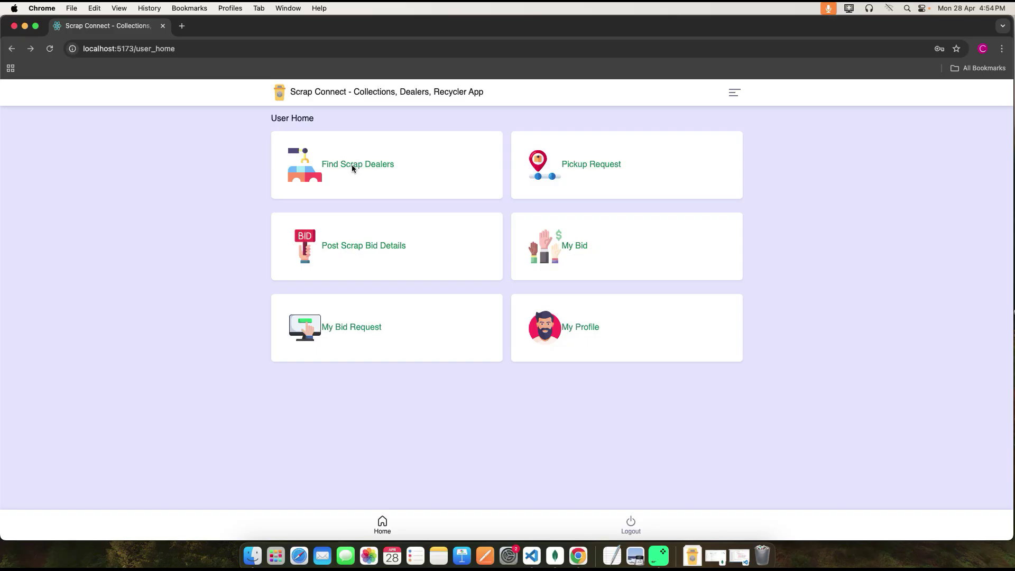
{"action": "left_click", "coordinate": [351, 164]}
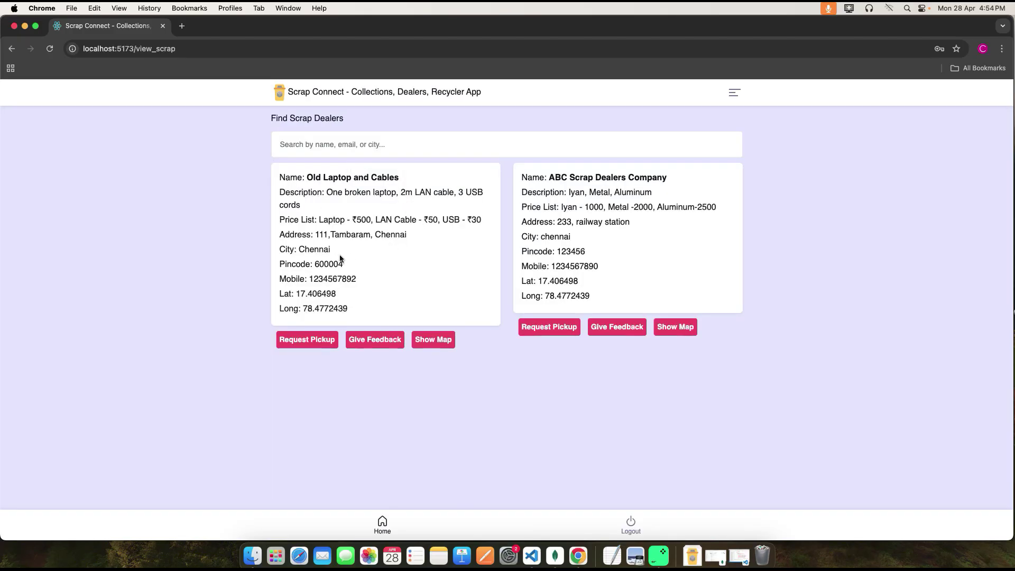
- Search the scrap dealers for "abc" and for "60", clearing the search after each
{"action": "left_click", "coordinate": [304, 143]}
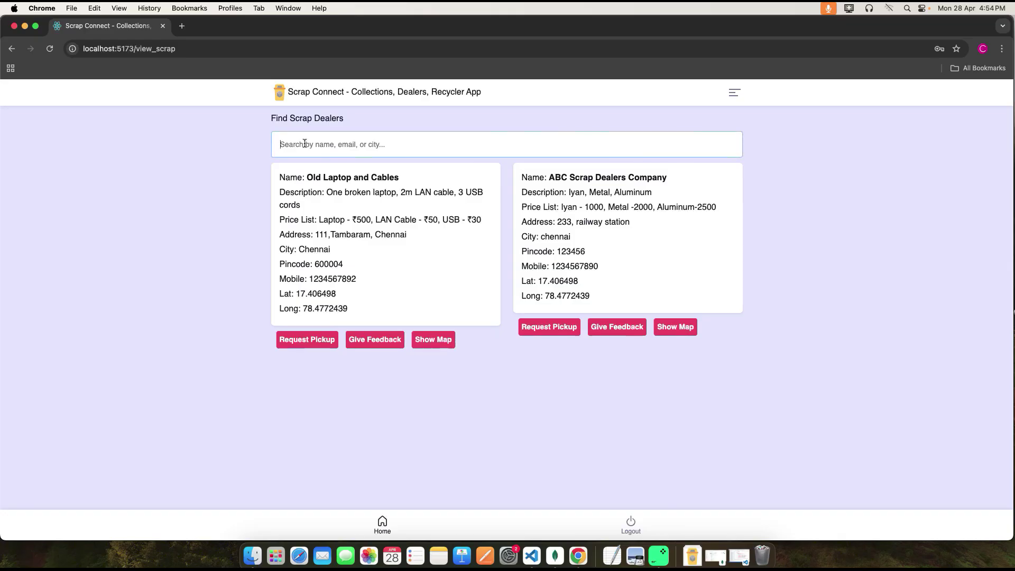
{"action": "type", "text": "abc"}
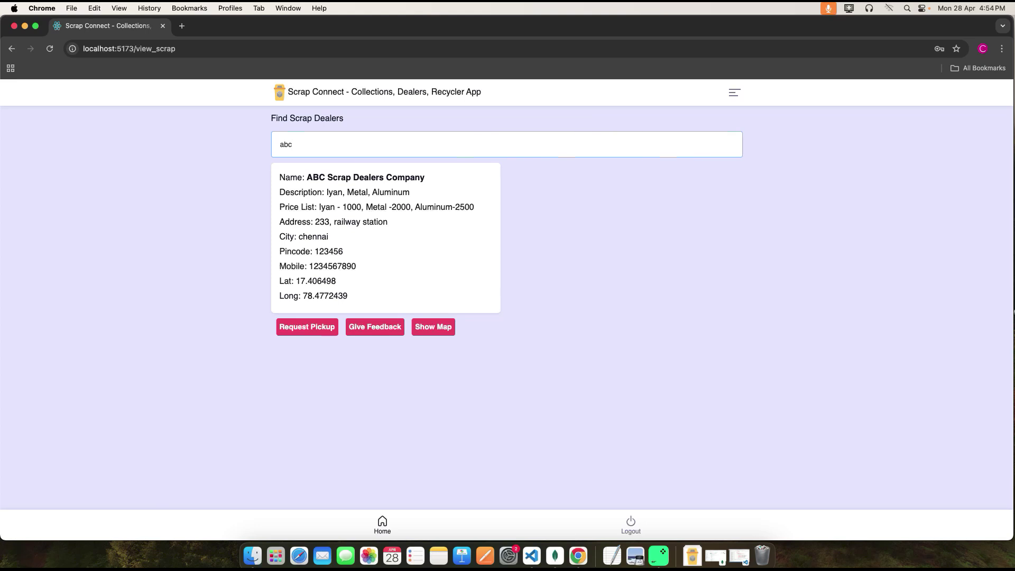
{"action": "key", "text": "BackSpace"}
{"action": "key", "text": "BackSpace"}
{"action": "key", "text": "BackSpace"}
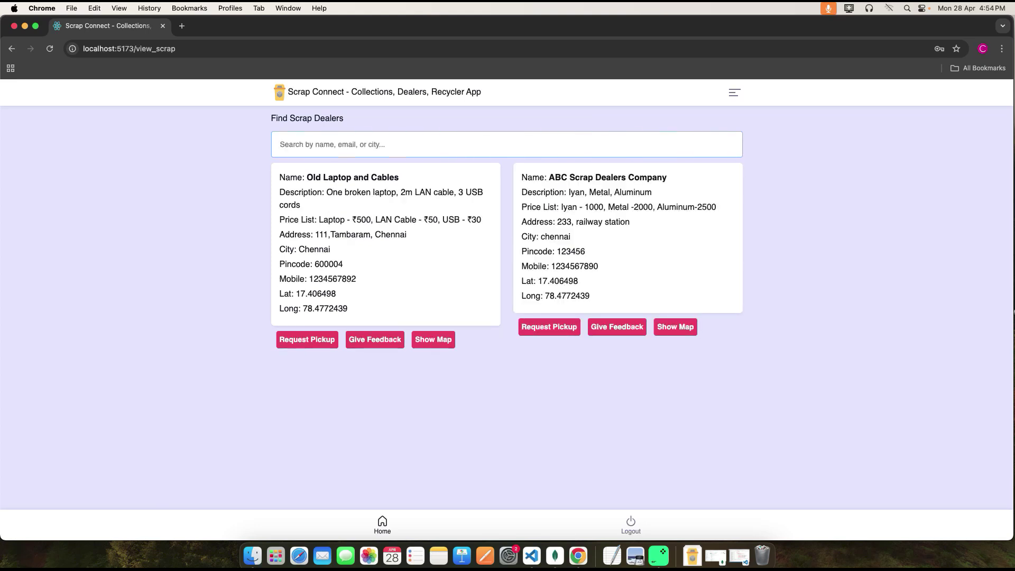
{"action": "type", "text": "60"}
{"action": "key", "text": "BackSpace"}
{"action": "key", "text": "BackSpace"}
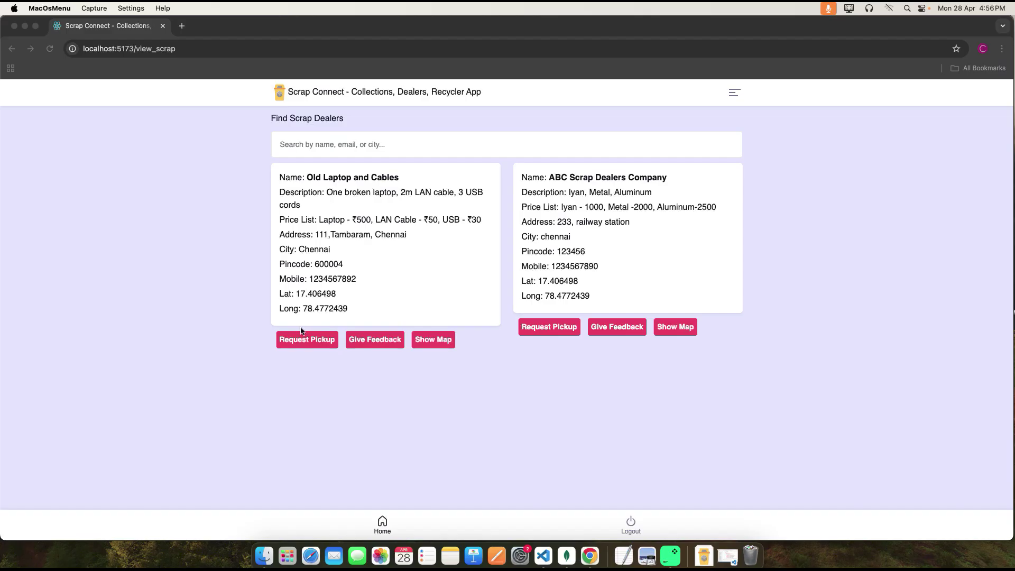
- Submit a pickup request for Old Laptop and Cables with the saved contact name and mobile number, and dismiss the confirmation
{"action": "left_click", "coordinate": [314, 339]}
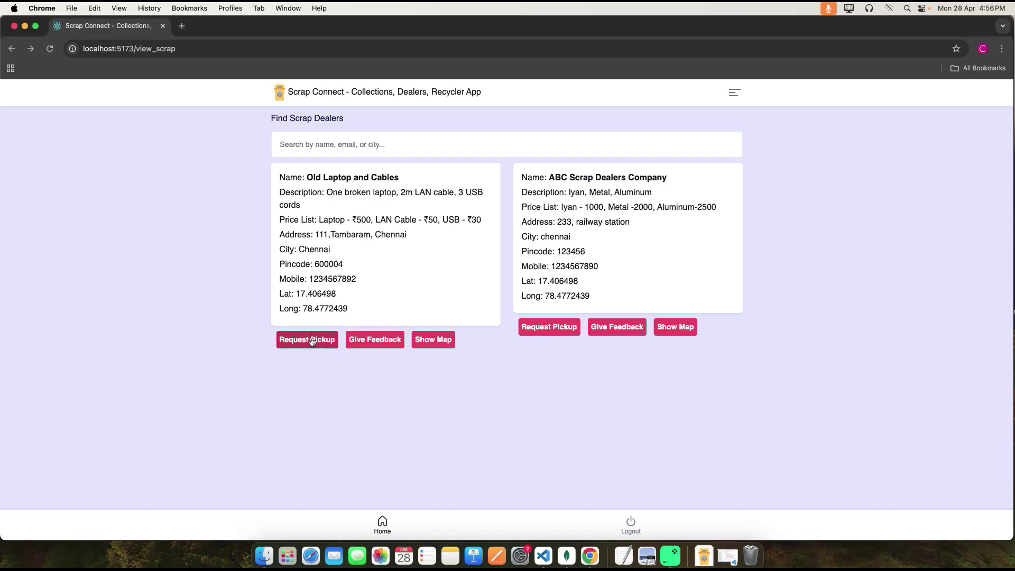
{"action": "left_click", "coordinate": [314, 339]}
{"action": "left_click", "coordinate": [307, 175]}
{"action": "left_click", "coordinate": [346, 199]}
{"action": "left_click", "coordinate": [349, 217]}
{"action": "left_click", "coordinate": [360, 243]}
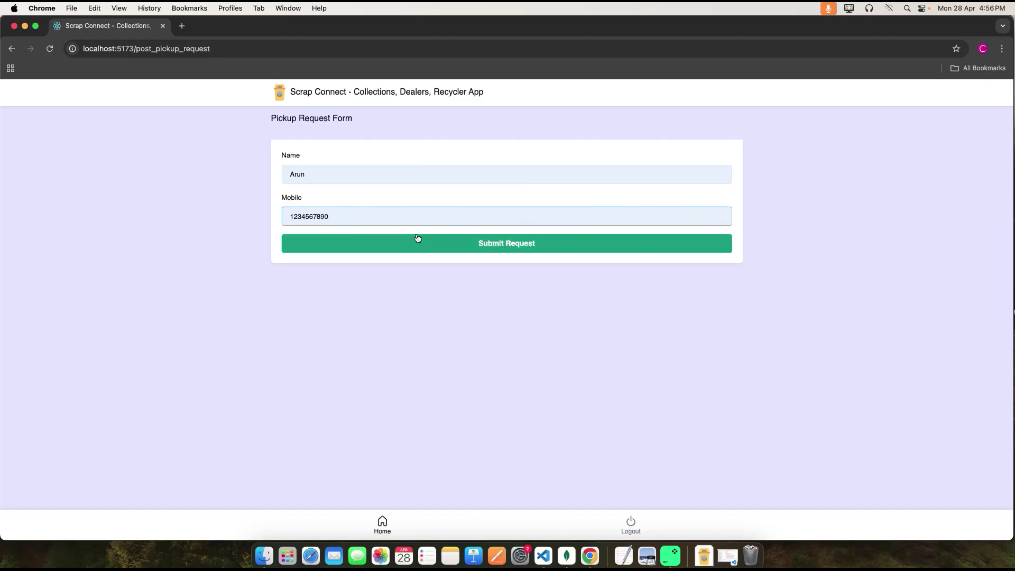
{"action": "left_click", "coordinate": [525, 247]}
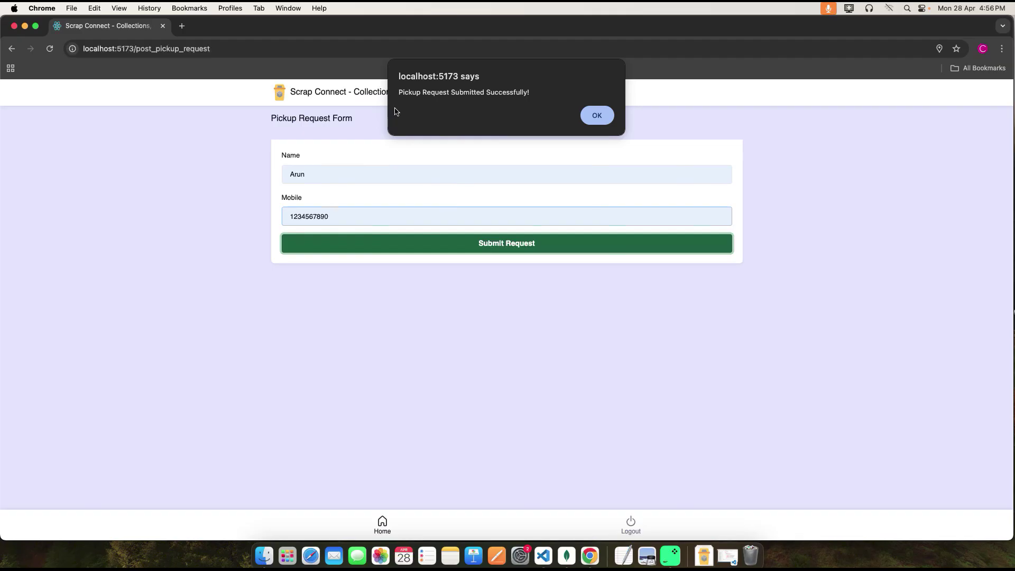
{"action": "left_click", "coordinate": [599, 118]}
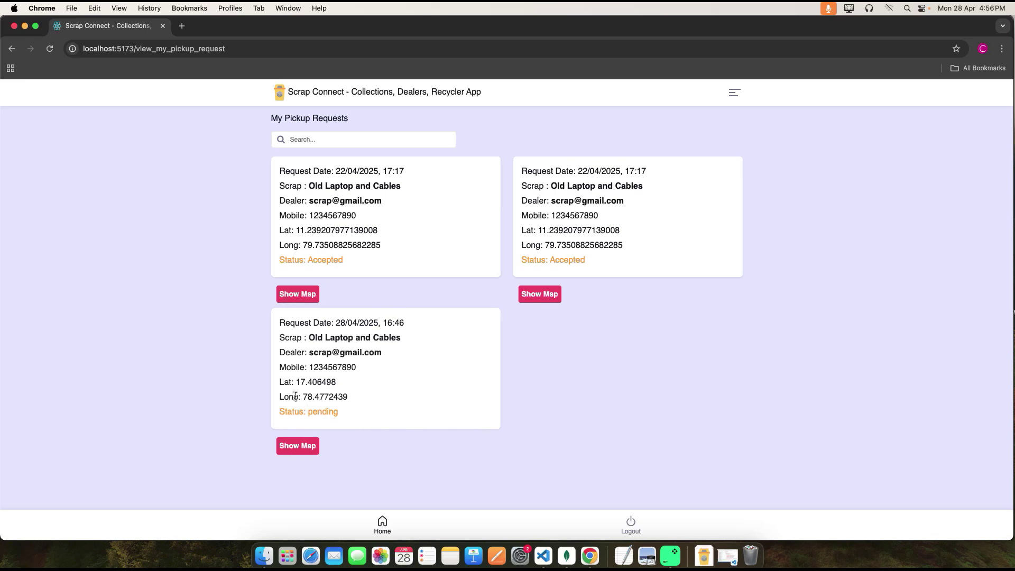
- View the map location of the 28/04/2025 pickup request, close the map and highlight the request's status
{"action": "left_click", "coordinate": [306, 445]}
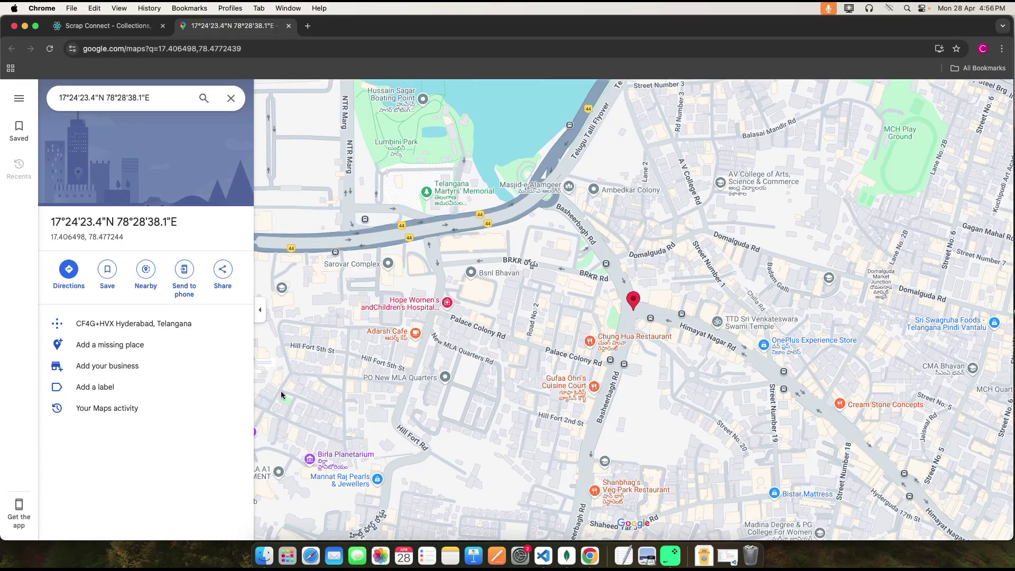
{"action": "left_click", "coordinate": [288, 26]}
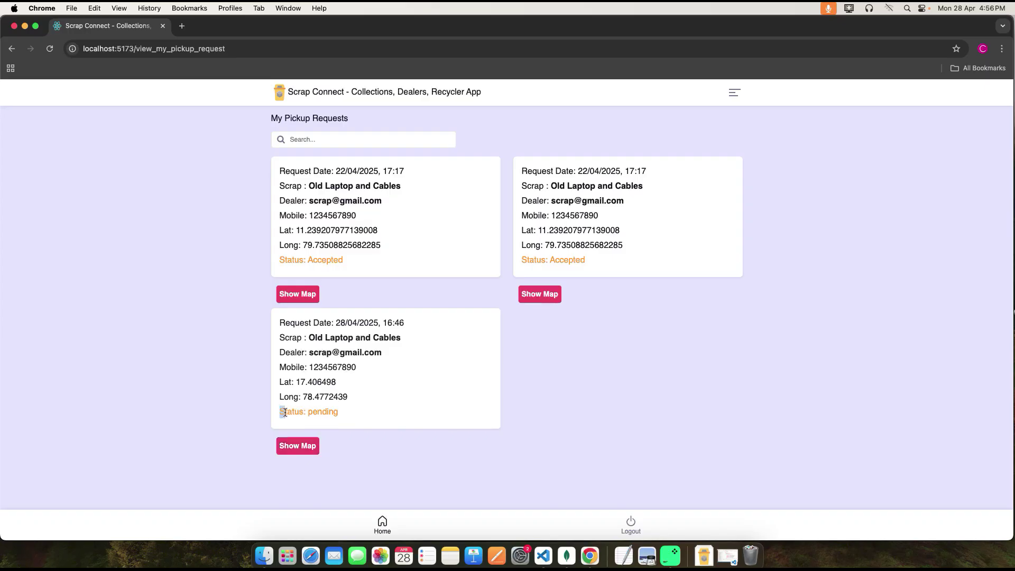
{"action": "left_click_drag", "start_coordinate": [281, 411], "coordinate": [347, 419]}
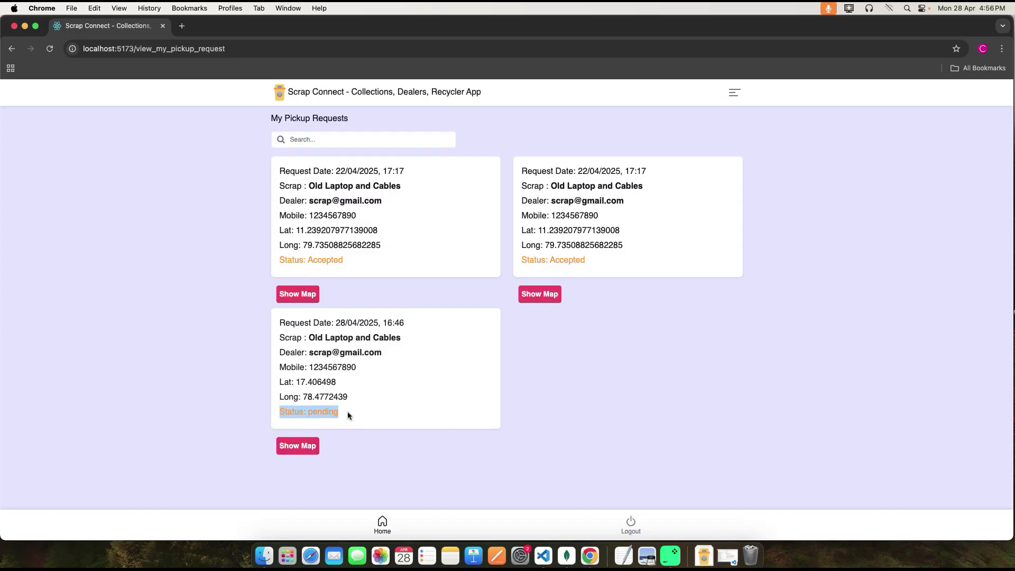
- Open the feedback form for the Old Laptop and Cables dealer from Find Scrap Dealers, and return to the dealer list
{"action": "left_click", "coordinate": [381, 523]}
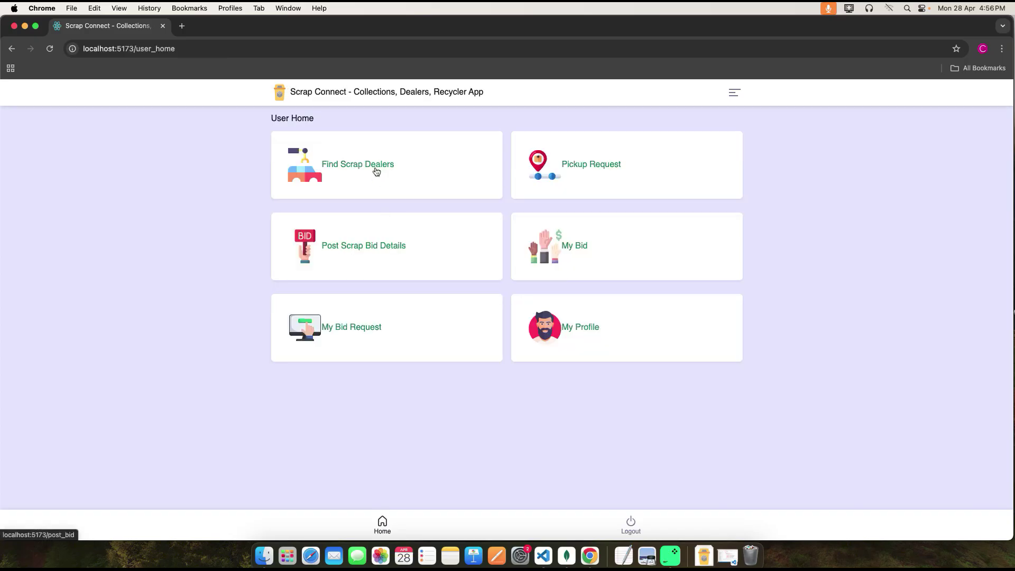
{"action": "left_click", "coordinate": [376, 169]}
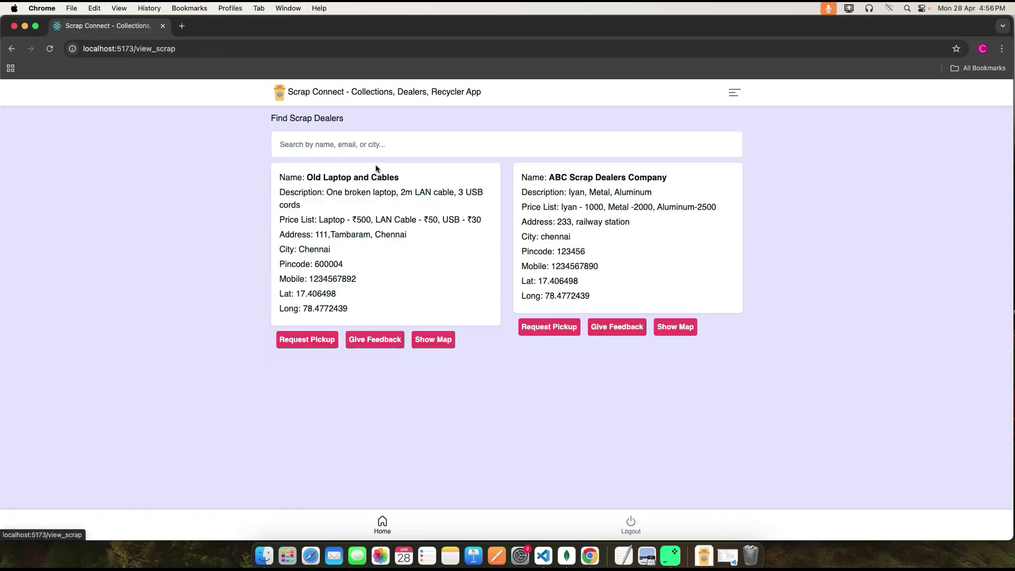
{"action": "left_click", "coordinate": [384, 341]}
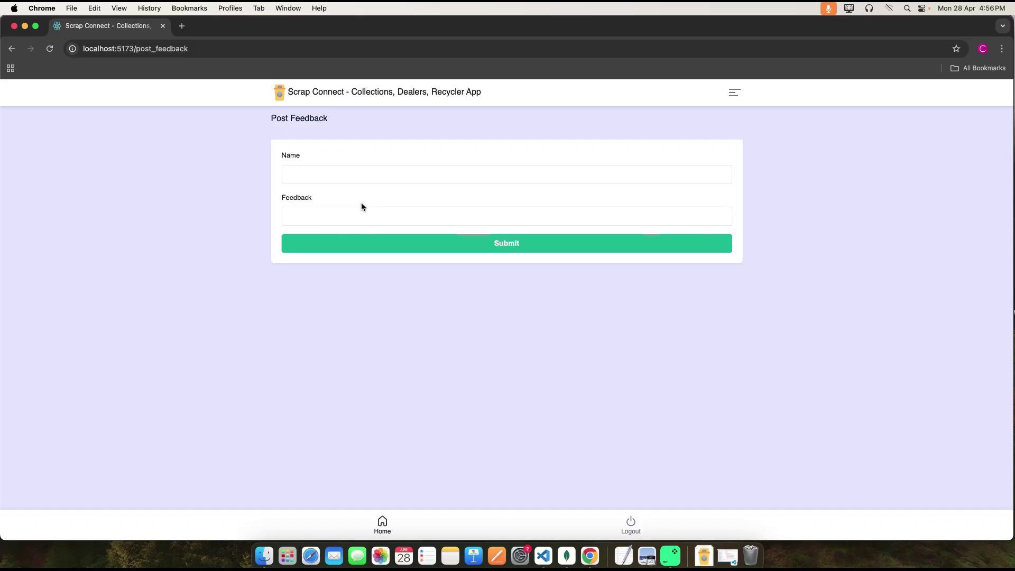
{"action": "left_click", "coordinate": [300, 213]}
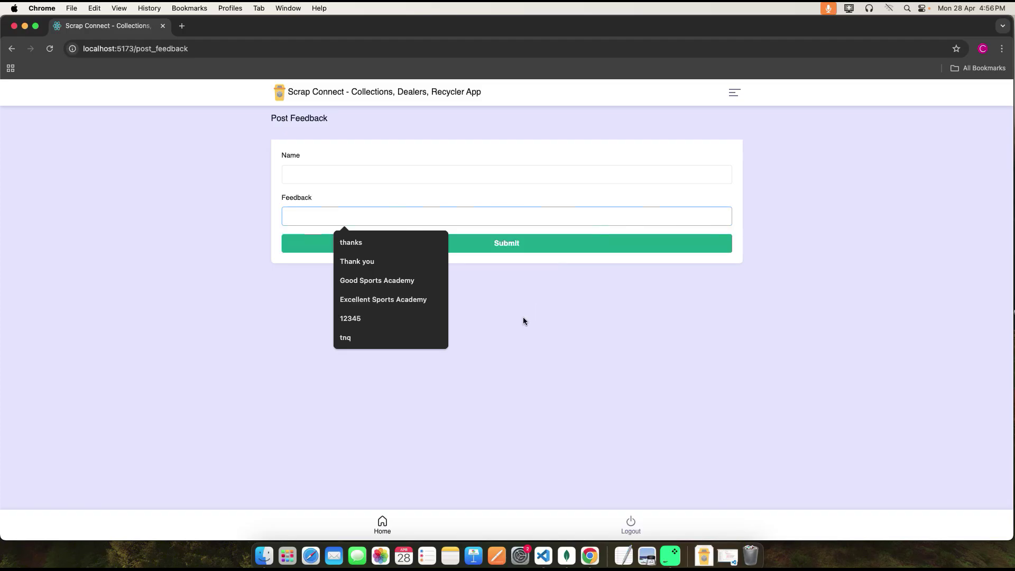
{"action": "left_click", "coordinate": [181, 161]}
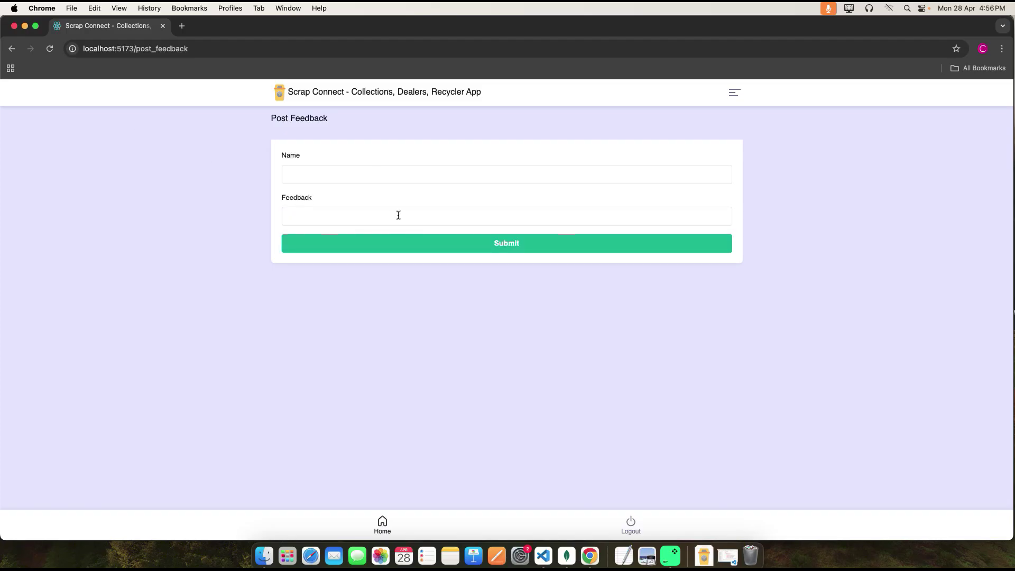
{"action": "left_click", "coordinate": [12, 48]}
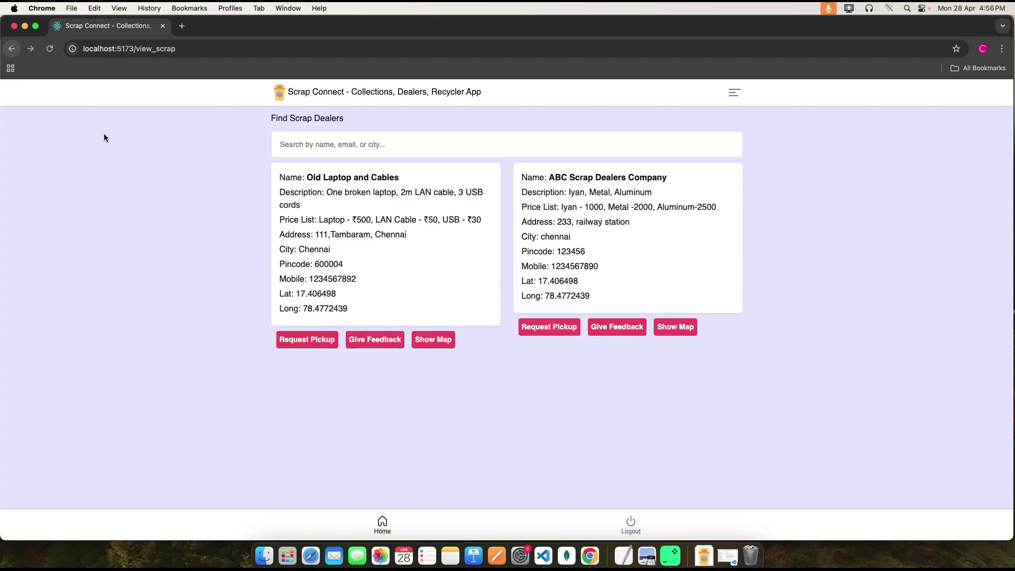
- View the Old Laptop and Cables dealer's map location, close the map and return to the user home page
{"action": "left_click", "coordinate": [433, 339]}
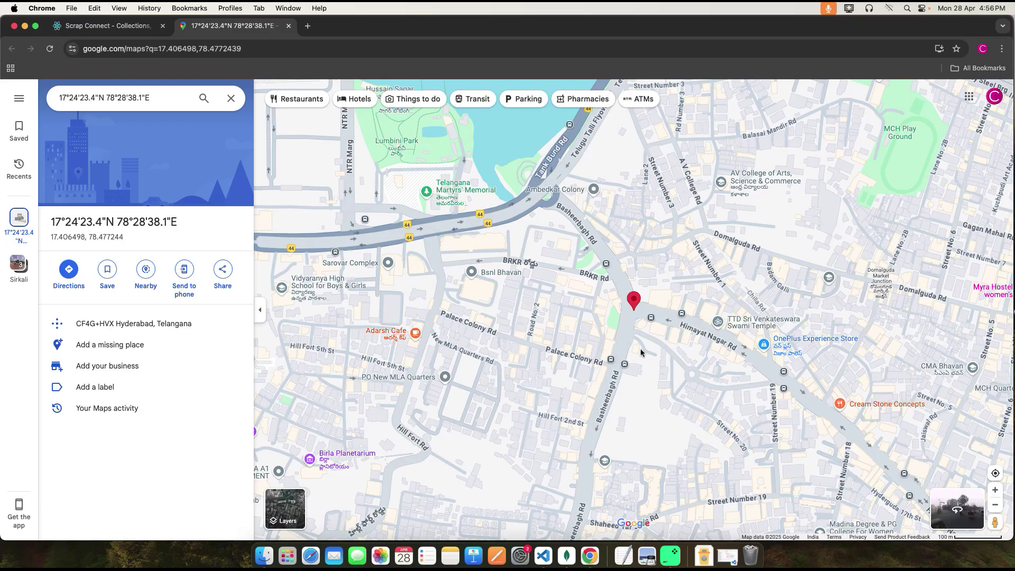
{"action": "left_click", "coordinate": [289, 27]}
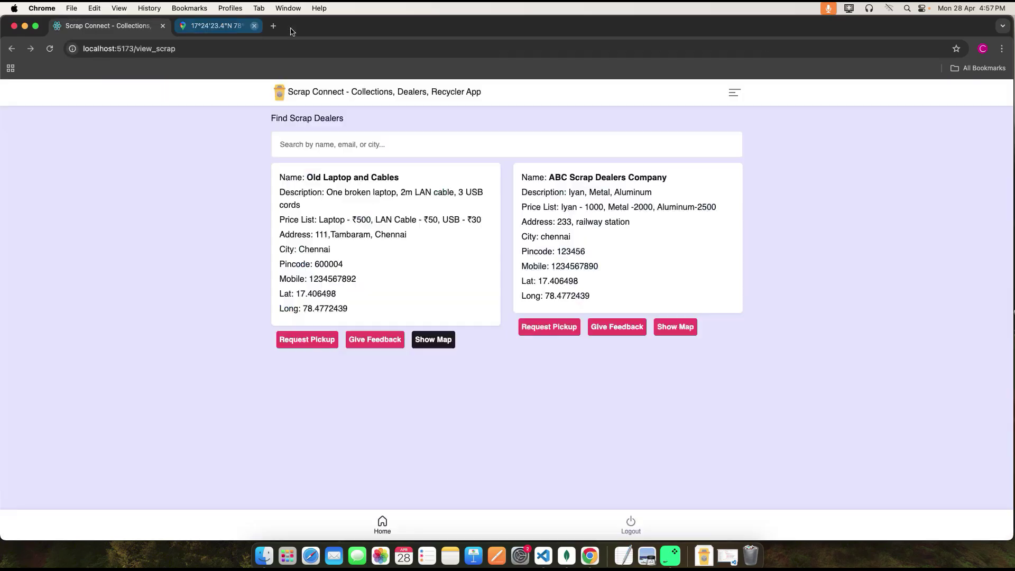
{"action": "left_click", "coordinate": [382, 524]}
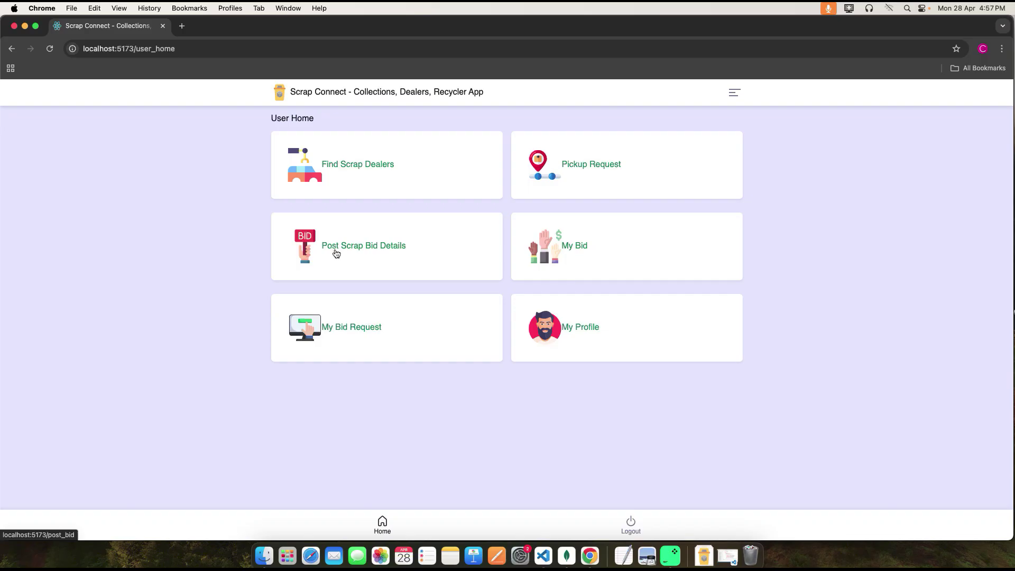
- Open the Post Scrap Bid Details form and fill in the customer's name and mobile number from the saved entries
{"action": "left_click", "coordinate": [383, 248]}
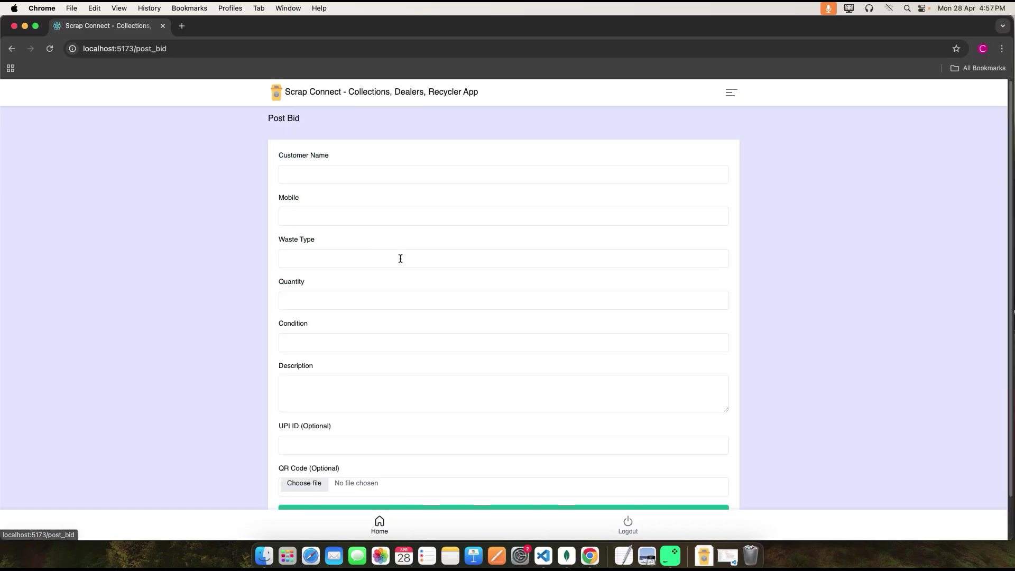
{"action": "scroll", "coordinate": [416, 350], "scroll_direction": "down", "scroll_amount": 2}
{"action": "scroll", "coordinate": [416, 351], "scroll_direction": "up", "scroll_amount": 2}
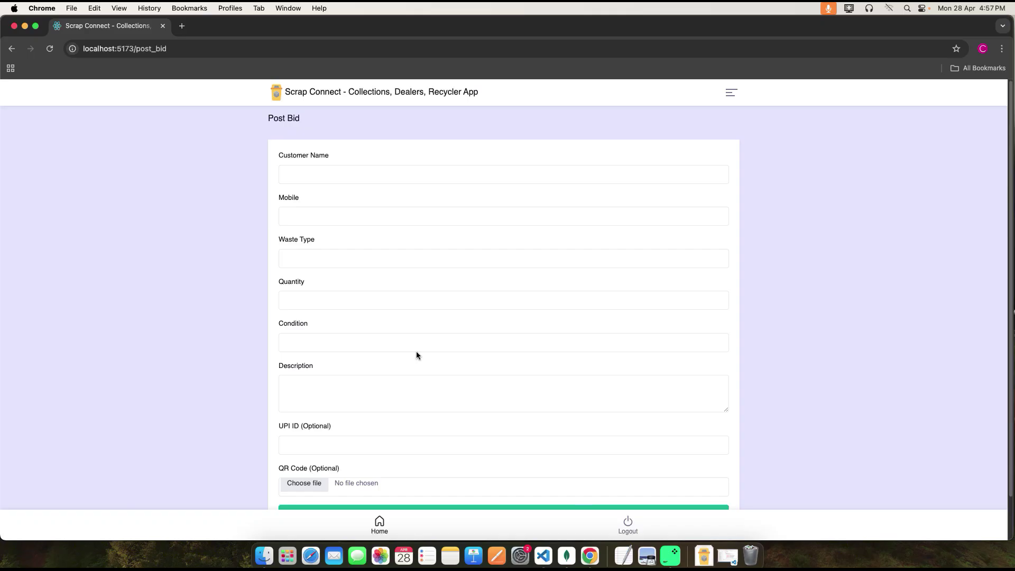
{"action": "scroll", "coordinate": [417, 353], "scroll_direction": "down", "scroll_amount": 2}
{"action": "scroll", "coordinate": [417, 352], "scroll_direction": "up", "scroll_amount": 2}
{"action": "left_click", "coordinate": [307, 171]}
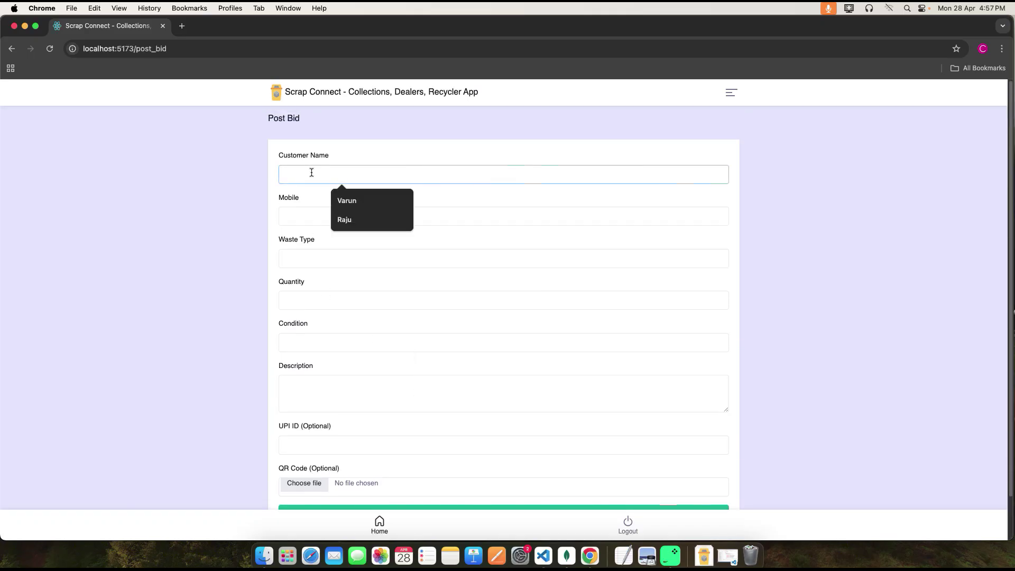
{"action": "left_click", "coordinate": [343, 199]}
{"action": "left_click", "coordinate": [291, 214]}
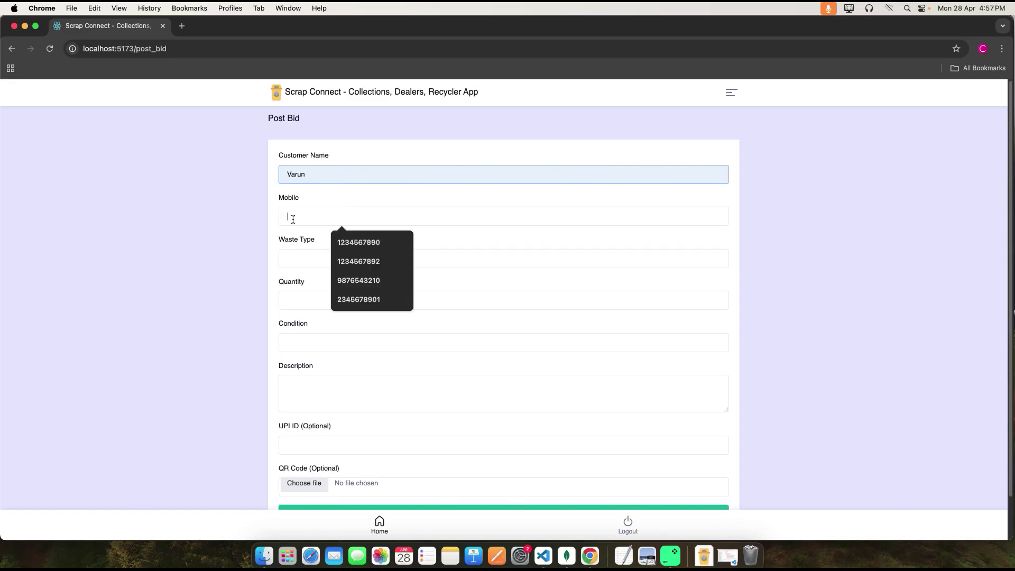
{"action": "left_click", "coordinate": [351, 238]}
- Set the bid's waste type to Books, quantity to 5, condition to "old" and description to "test"
{"action": "left_click", "coordinate": [300, 259]}
{"action": "left_click", "coordinate": [338, 281]}
{"action": "left_click", "coordinate": [313, 300]}
{"action": "left_click", "coordinate": [339, 326]}
{"action": "left_click", "coordinate": [306, 344]}
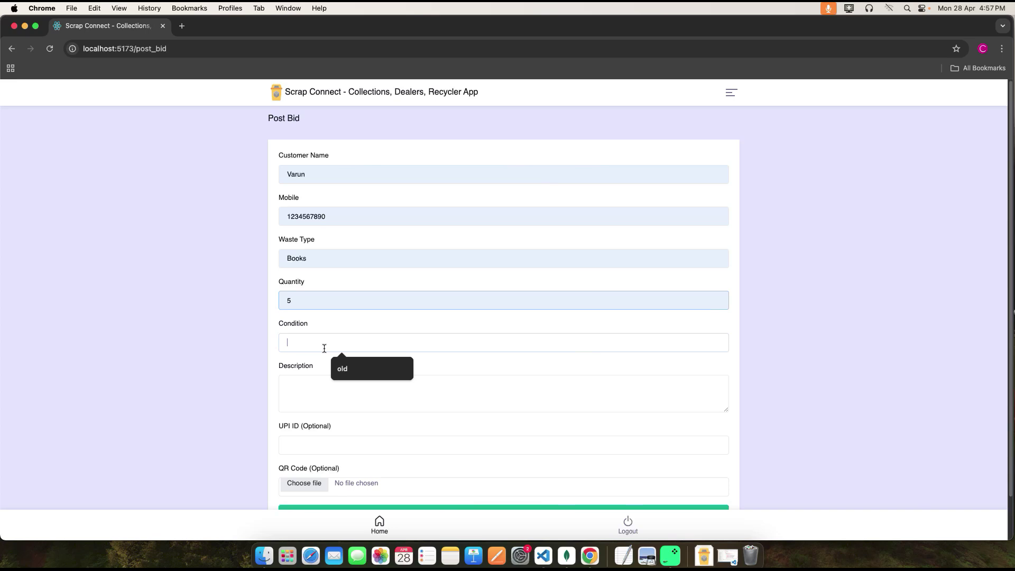
{"action": "left_click", "coordinate": [340, 362]}
{"action": "left_click", "coordinate": [318, 395]}
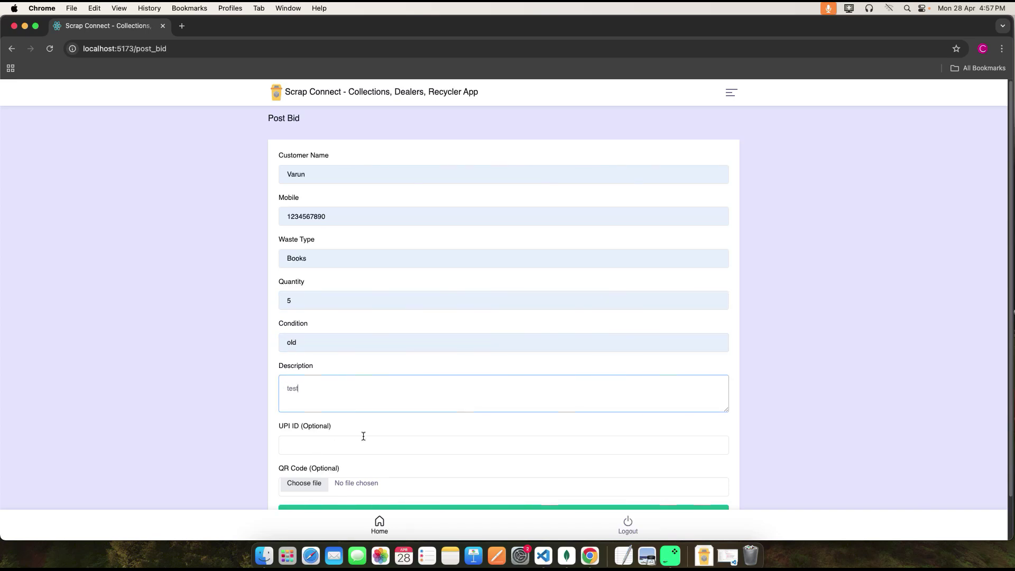
- Submit the Books bid with the optional UPI ID and QR code left empty, and dismiss the confirmation
{"action": "scroll", "coordinate": [359, 433], "scroll_direction": "down", "scroll_amount": 2}
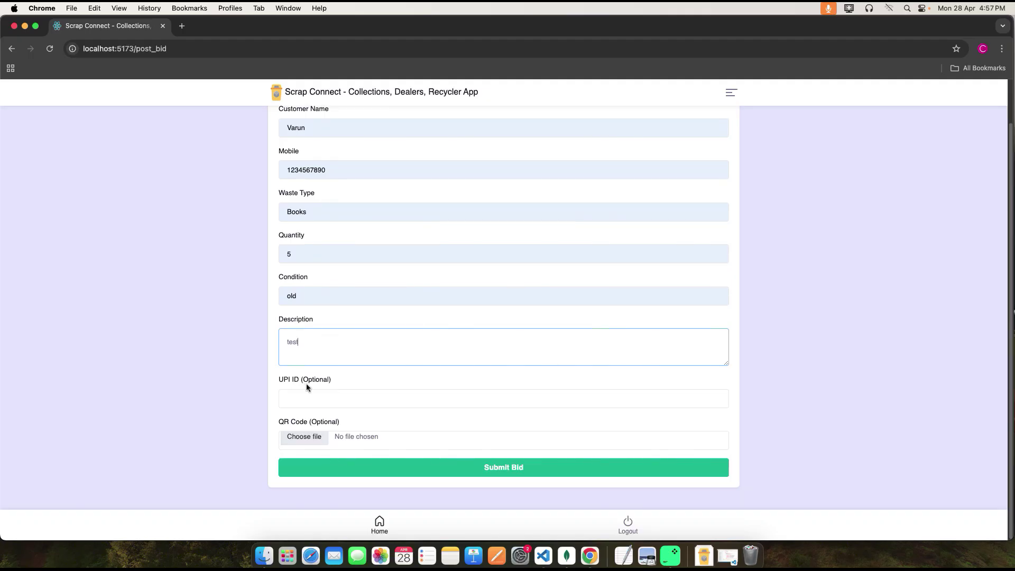
{"action": "scroll", "coordinate": [401, 404], "scroll_direction": "up", "scroll_amount": 2}
{"action": "scroll", "coordinate": [402, 403], "scroll_direction": "down", "scroll_amount": 2}
{"action": "scroll", "coordinate": [364, 334], "scroll_direction": "up", "scroll_amount": 2}
{"action": "scroll", "coordinate": [365, 322], "scroll_direction": "down", "scroll_amount": 2}
{"action": "left_click", "coordinate": [509, 471]}
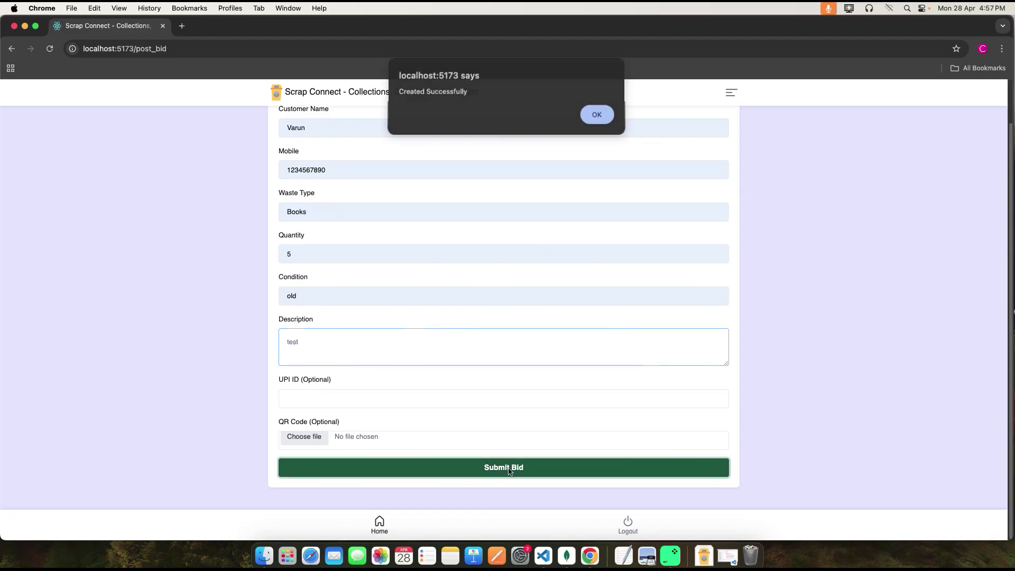
{"action": "left_click", "coordinate": [597, 116]}
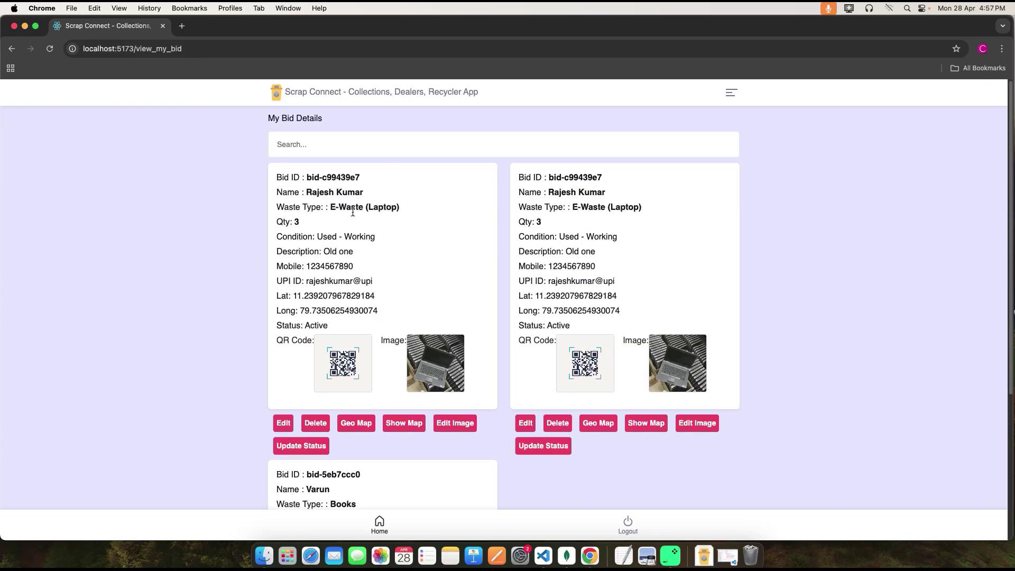
- Review the edit form of the first E-Waste (Laptop) bid and return to the bid list without changes
{"action": "scroll", "coordinate": [373, 340], "scroll_direction": "down", "scroll_amount": 3}
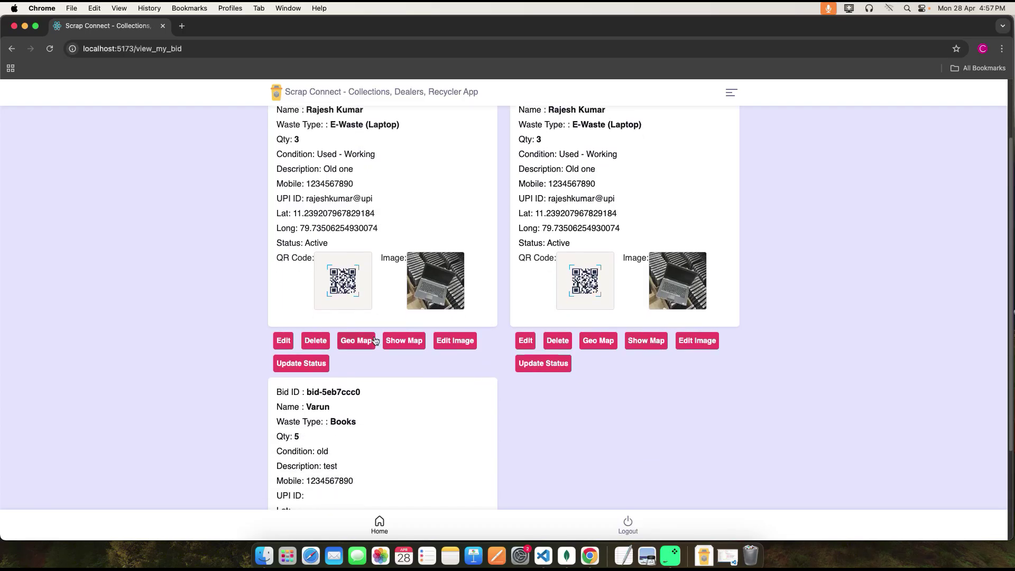
{"action": "left_click", "coordinate": [284, 340]}
{"action": "scroll", "coordinate": [428, 338], "scroll_direction": "down", "scroll_amount": 5}
{"action": "scroll", "coordinate": [430, 348], "scroll_direction": "up", "scroll_amount": 6}
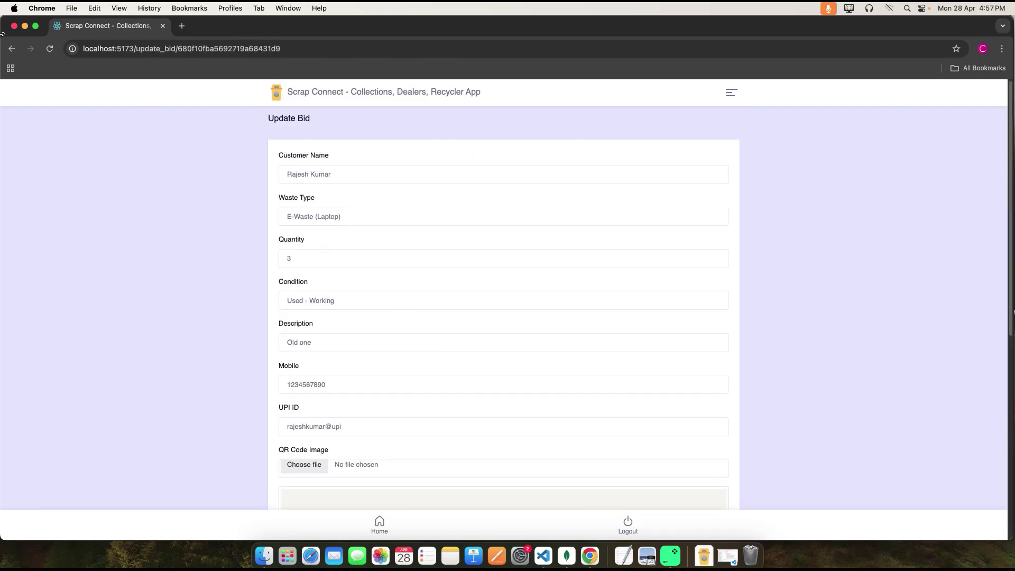
{"action": "left_click", "coordinate": [15, 47]}
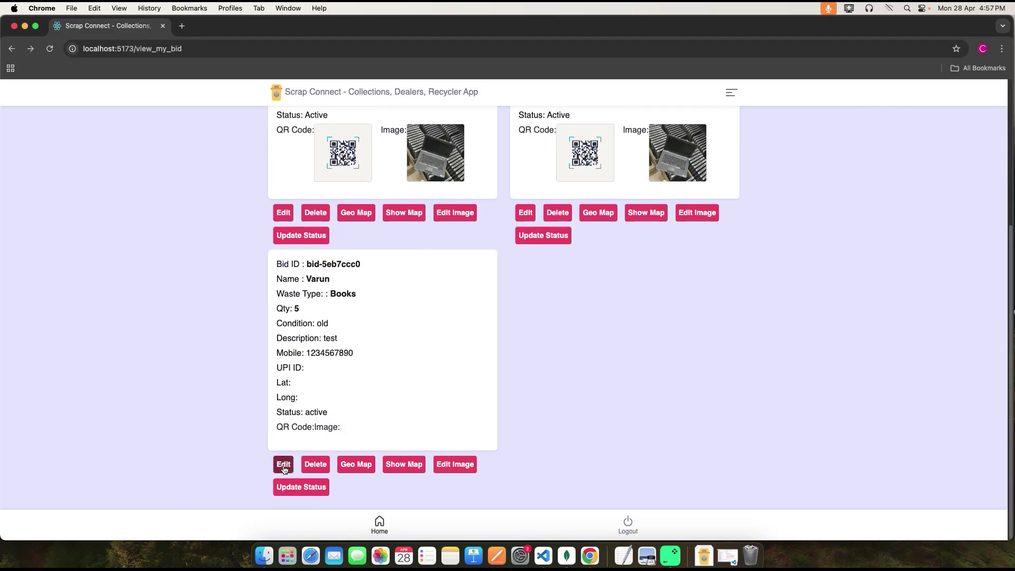
- Change the Books bid's condition to "old books", save the update and dismiss the confirmation
{"action": "left_click", "coordinate": [284, 464]}
{"action": "left_click", "coordinate": [302, 272]}
{"action": "type", "text": "s"}
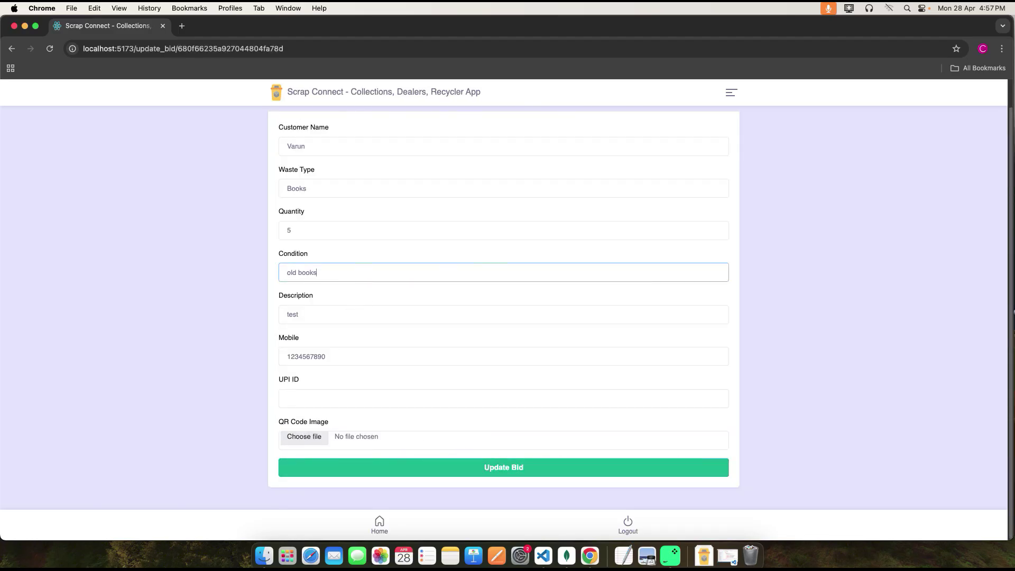
{"action": "left_click", "coordinate": [497, 467]}
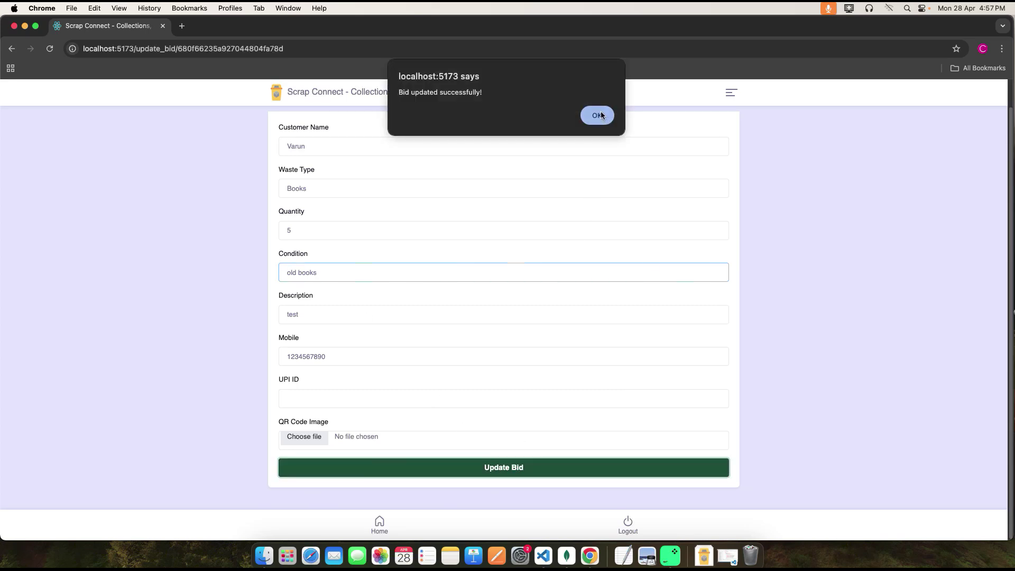
{"action": "left_click", "coordinate": [600, 116]}
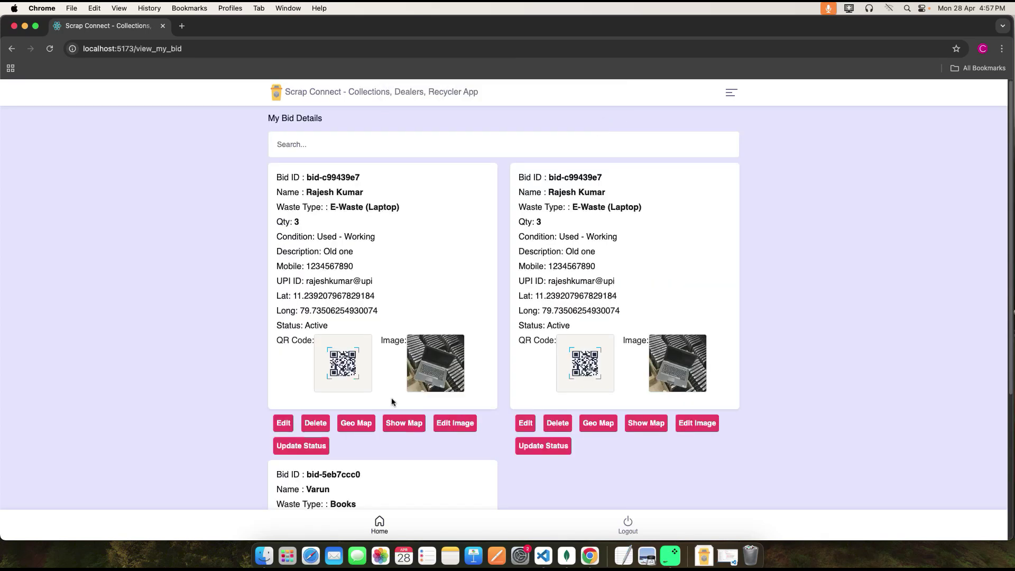
- Update the Books bid with the current geolocation, view that location on the map and close the map
{"action": "scroll", "coordinate": [391, 397], "scroll_direction": "down", "scroll_amount": 5}
{"action": "left_click", "coordinate": [357, 464]}
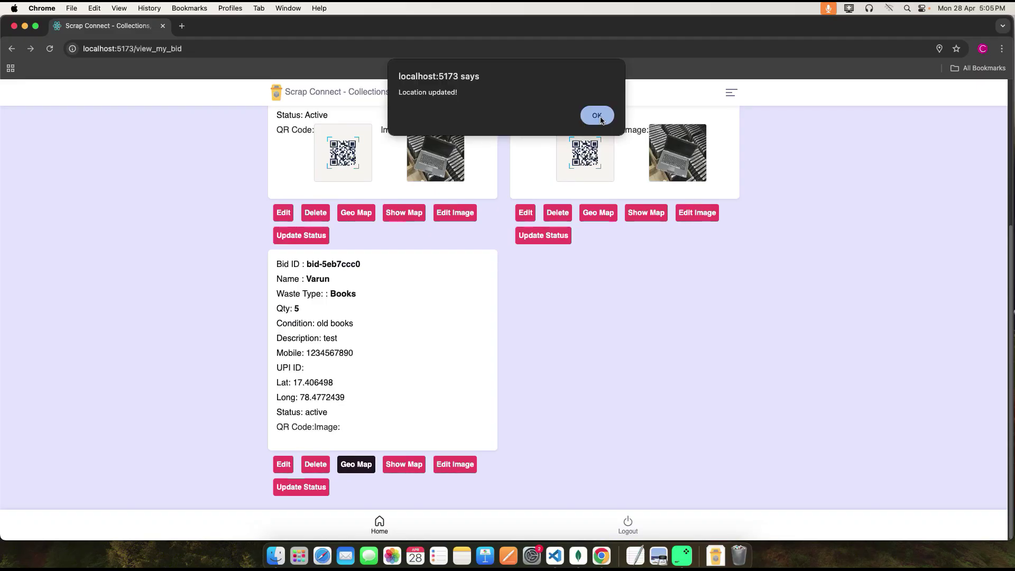
{"action": "left_click", "coordinate": [599, 116]}
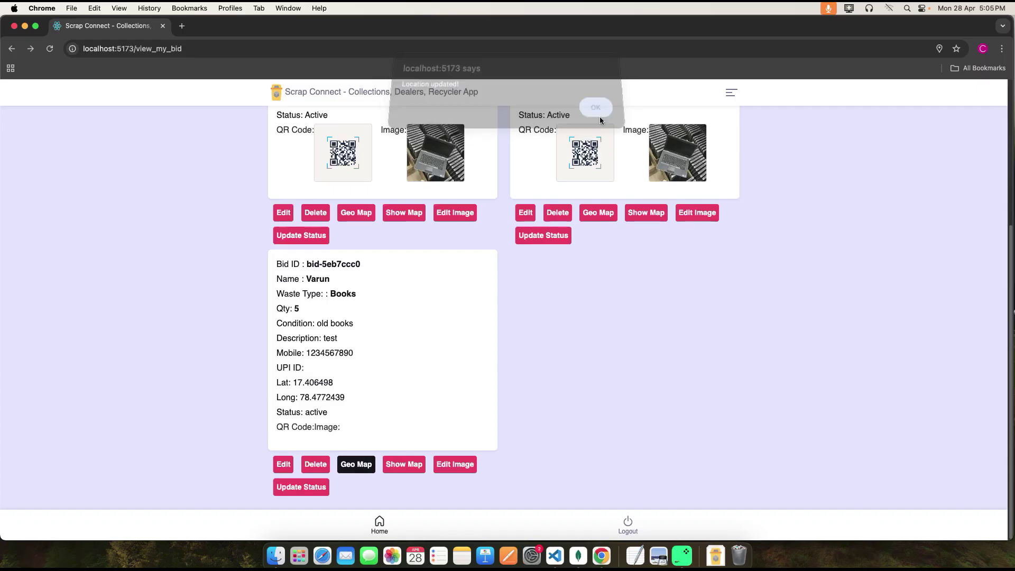
{"action": "left_click", "coordinate": [405, 465]}
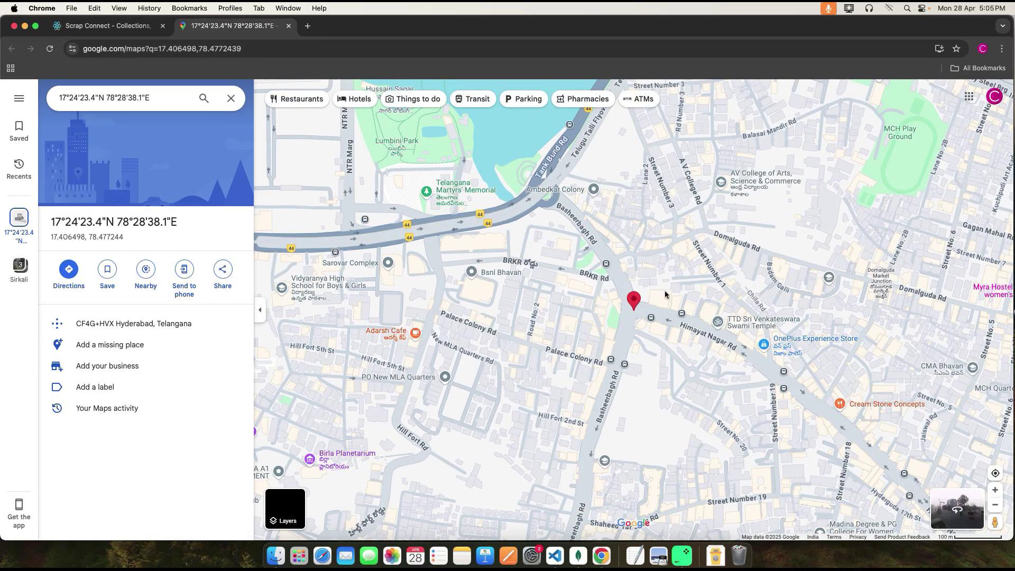
{"action": "left_click", "coordinate": [288, 25]}
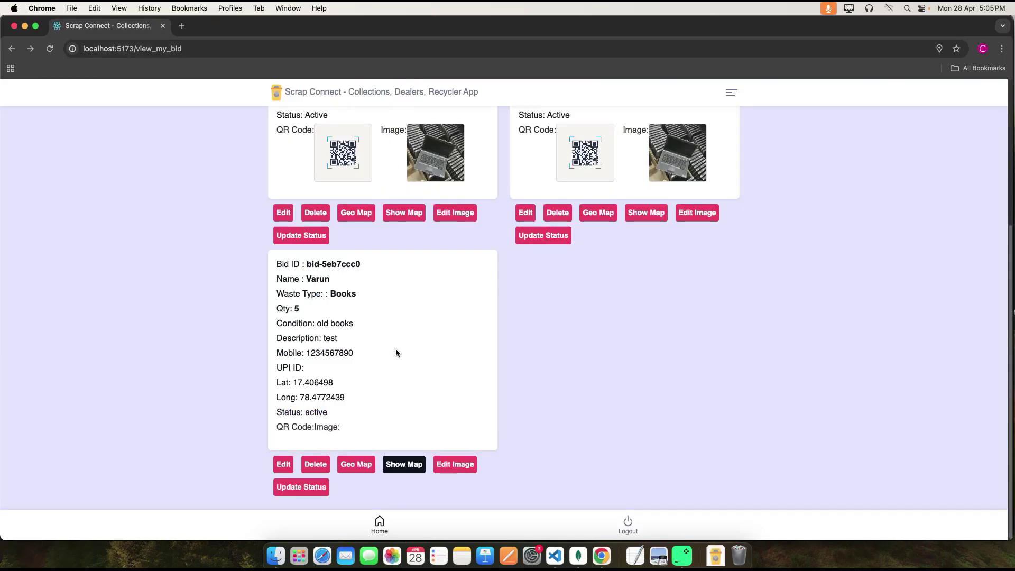
- Open image management for the Books bid and try to upload without choosing a file
{"action": "left_click", "coordinate": [455, 464]}
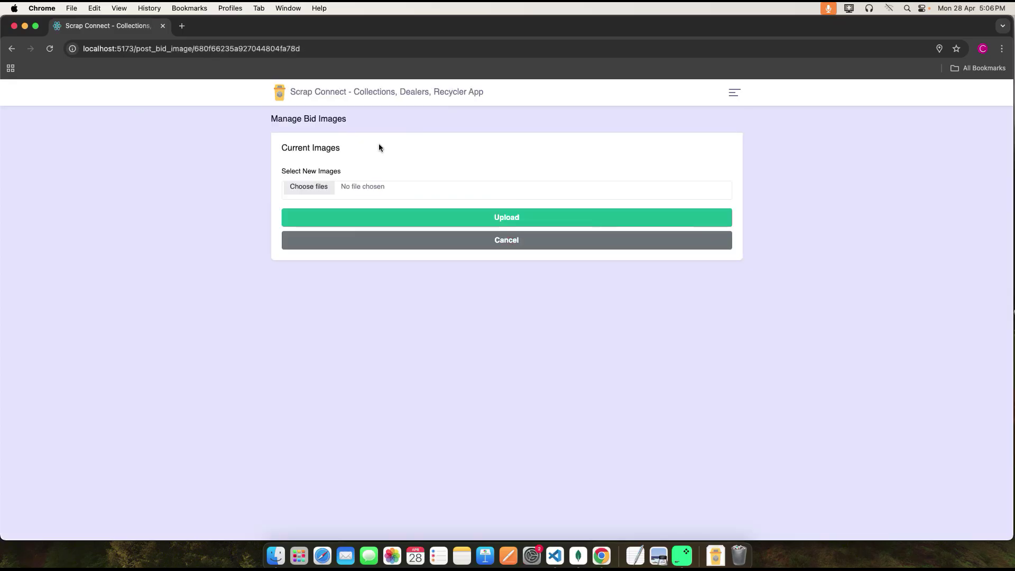
{"action": "left_click", "coordinate": [496, 220]}
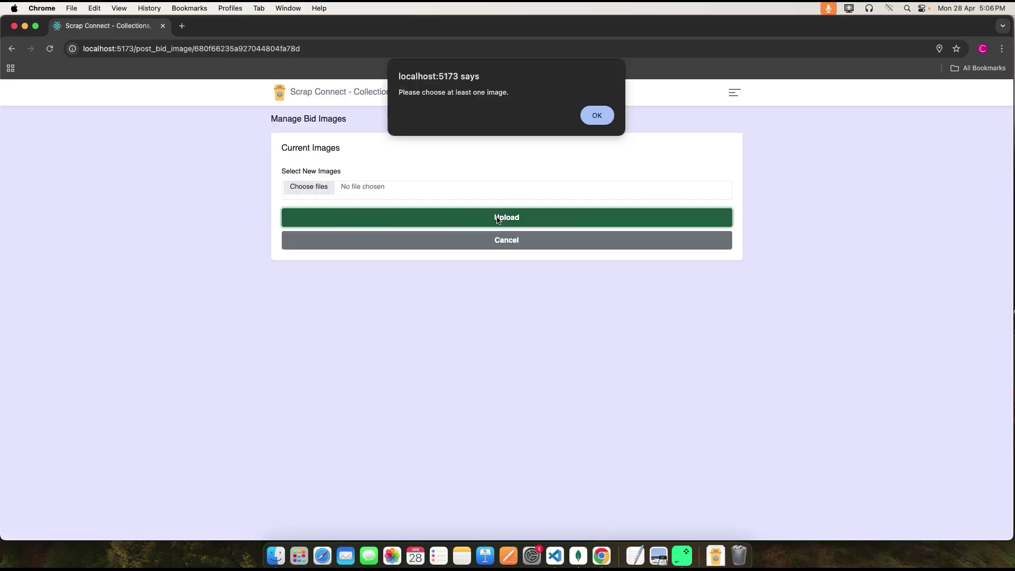
{"action": "left_click", "coordinate": [597, 115]}
- Upload disposal.png from the Downloads folder as the Books bid's image and check the bid's card in the list
{"action": "left_click", "coordinate": [317, 186]}
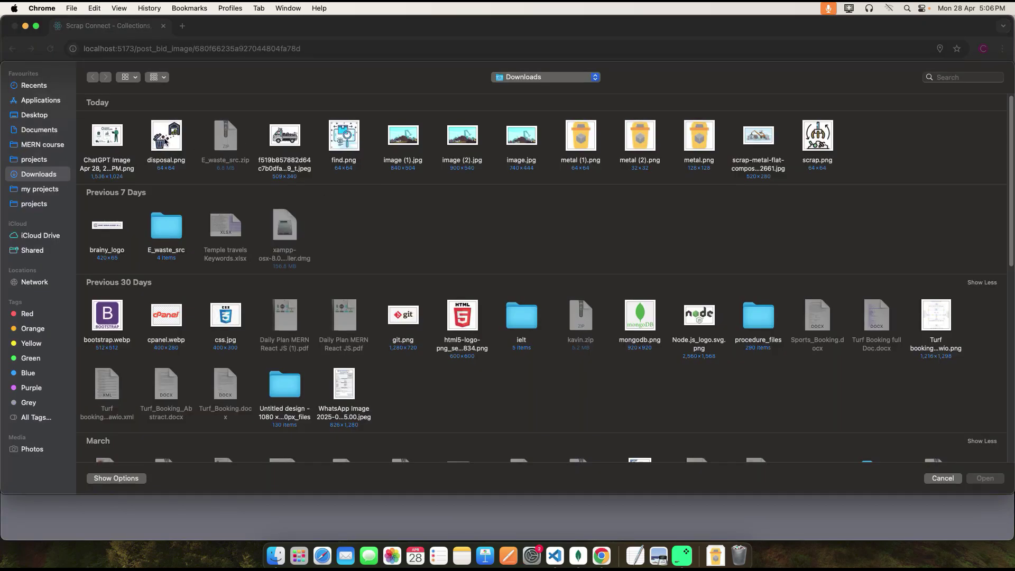
{"action": "left_click", "coordinate": [165, 141]}
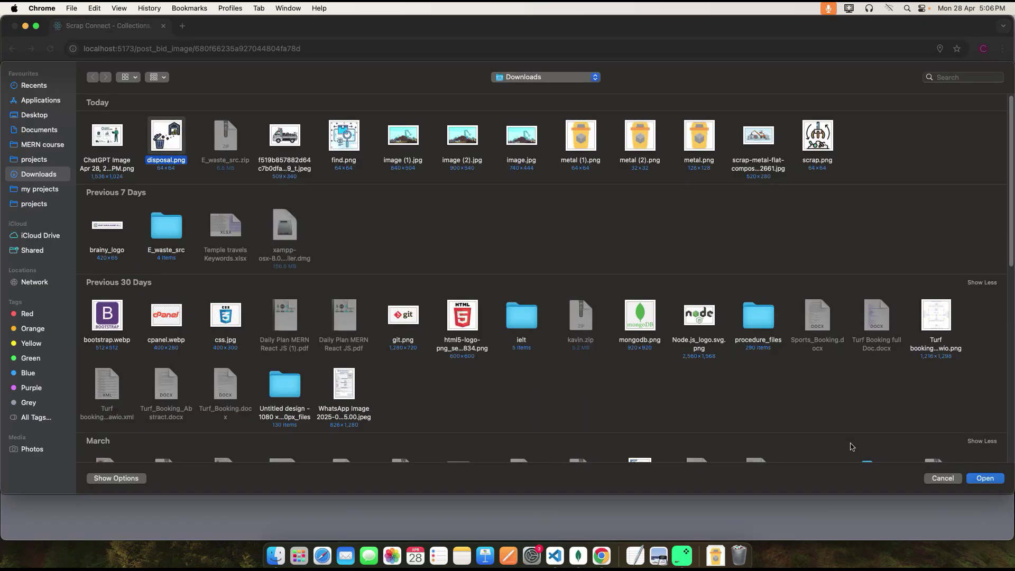
{"action": "left_click", "coordinate": [983, 479]}
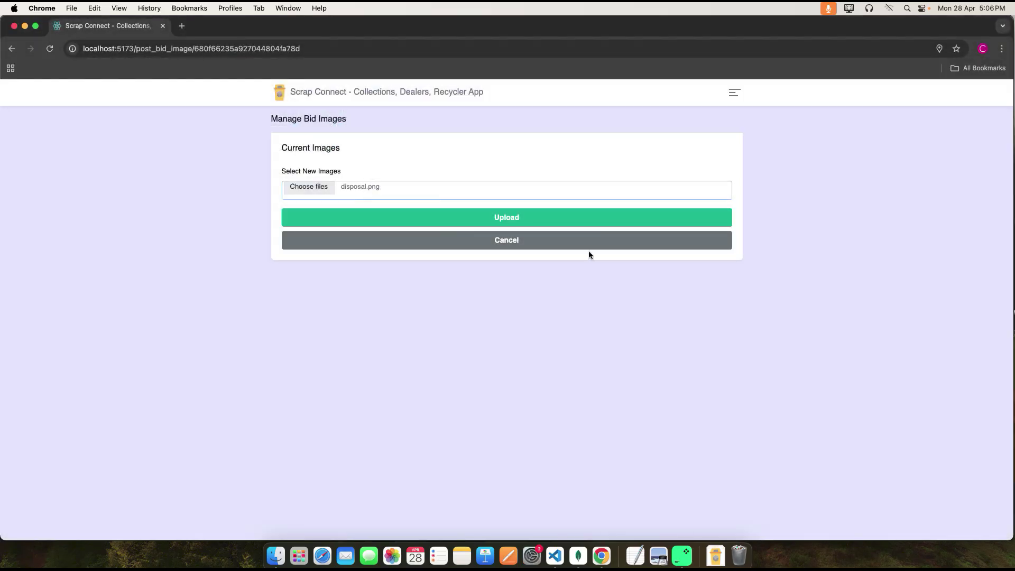
{"action": "left_click", "coordinate": [517, 218]}
{"action": "left_click", "coordinate": [604, 110]}
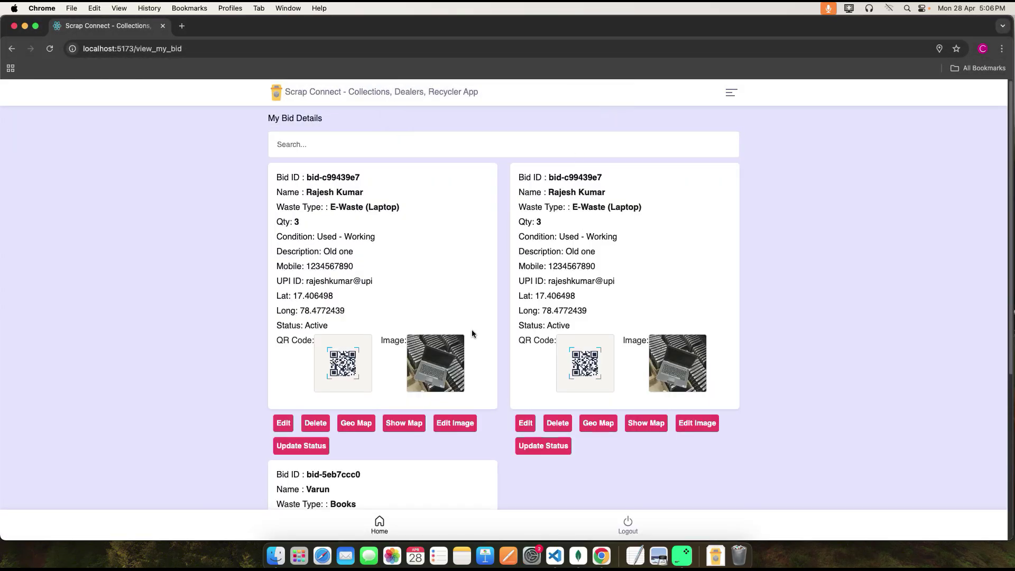
{"action": "scroll", "coordinate": [424, 399], "scroll_direction": "down", "scroll_amount": 5}
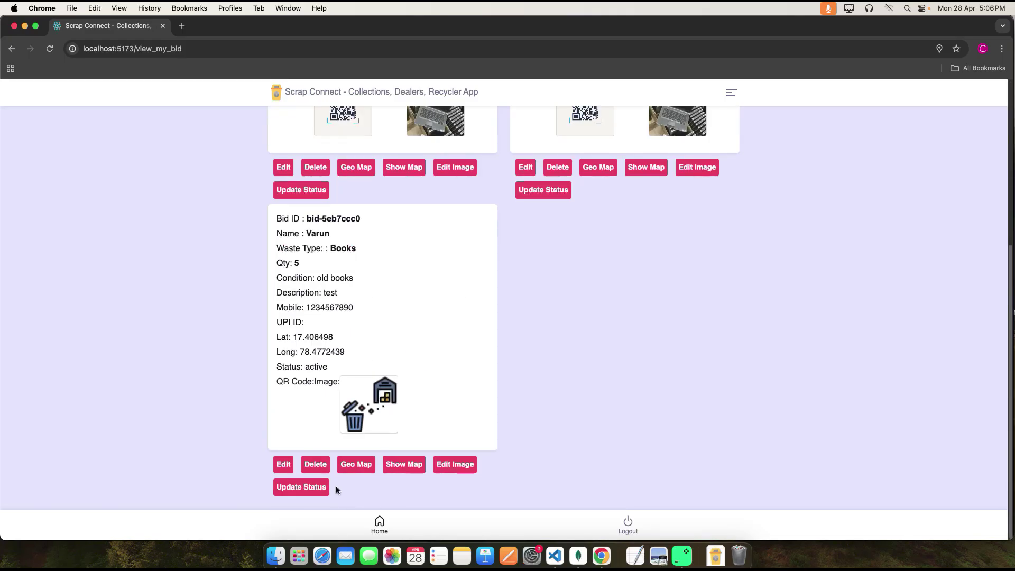
- Set the Books bid's status to Active, submit the update and check the bid's card in the list
{"action": "left_click", "coordinate": [312, 491]}
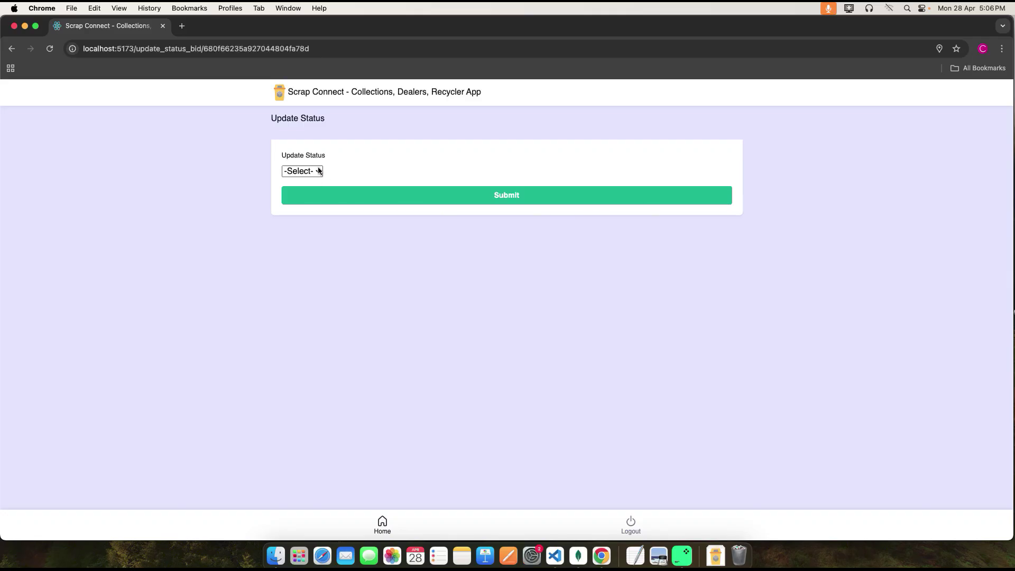
{"action": "left_click", "coordinate": [319, 170]}
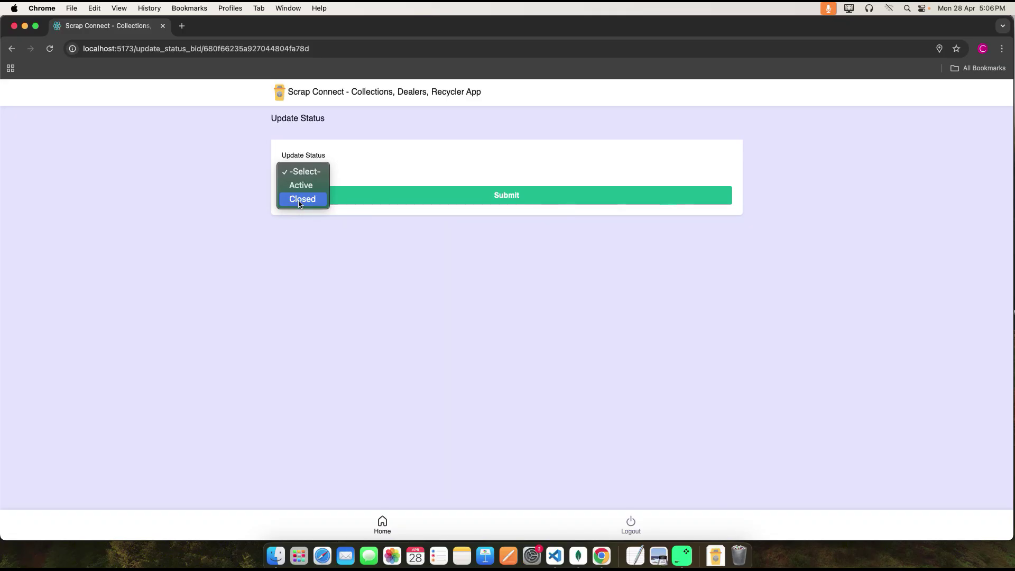
{"action": "left_click", "coordinate": [300, 185]}
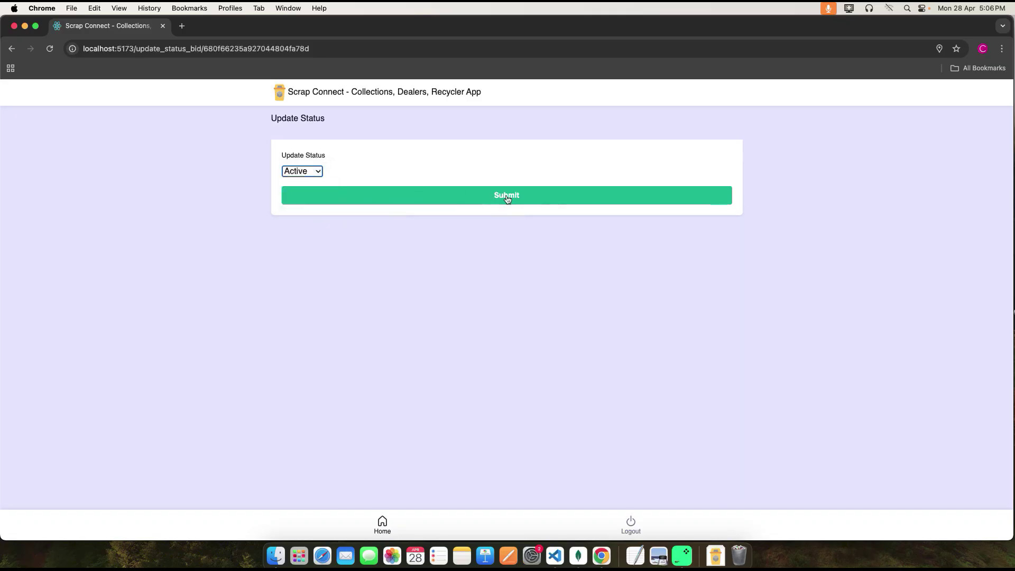
{"action": "left_click", "coordinate": [10, 50]}
{"action": "scroll", "coordinate": [391, 428], "scroll_direction": "down", "scroll_amount": 5}
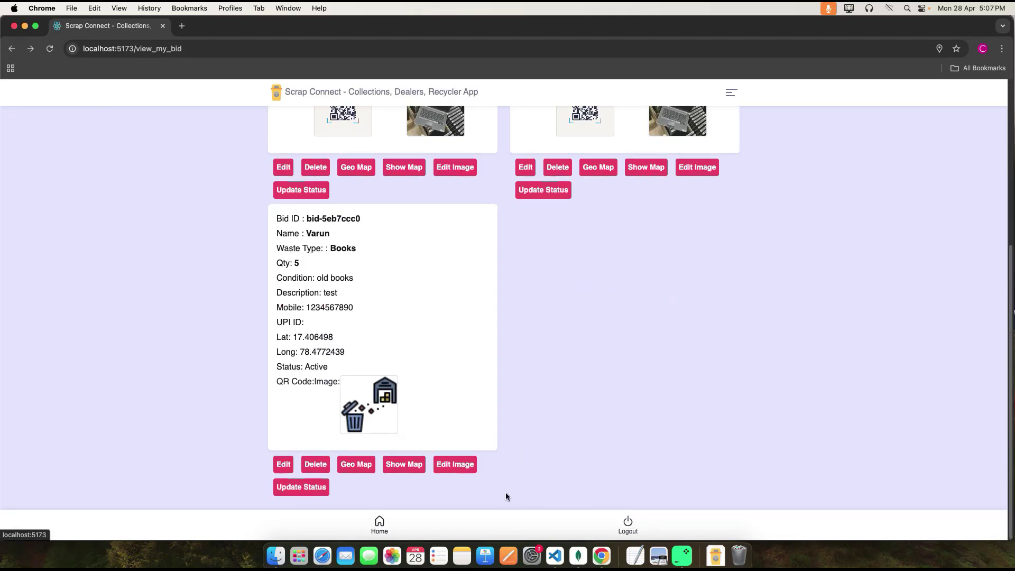
- Open the received bid requests, set the first E-Waste (Laptop) request's status to Accepted and dismiss the confirmation
{"action": "left_click", "coordinate": [383, 525]}
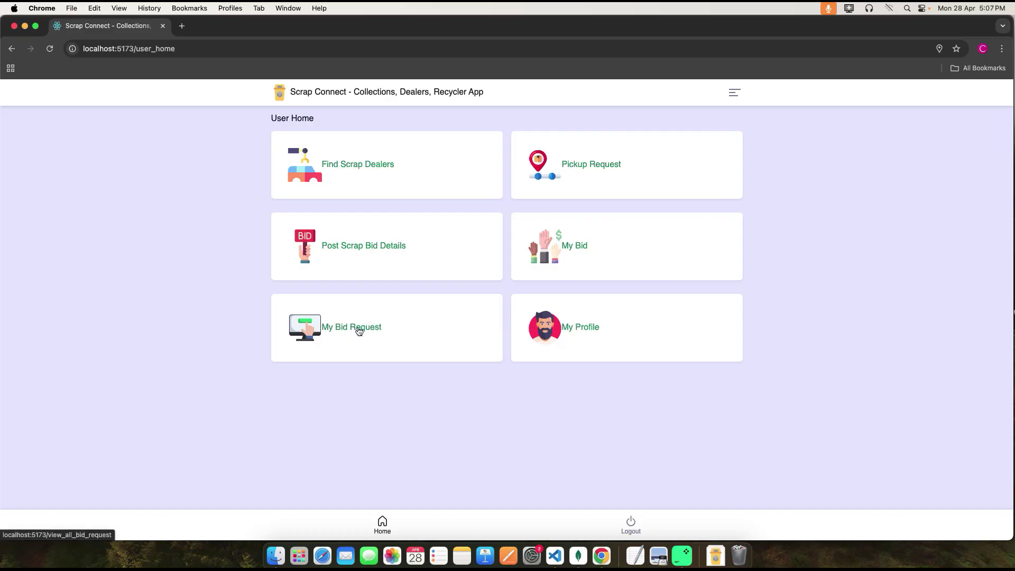
{"action": "left_click", "coordinate": [359, 331]}
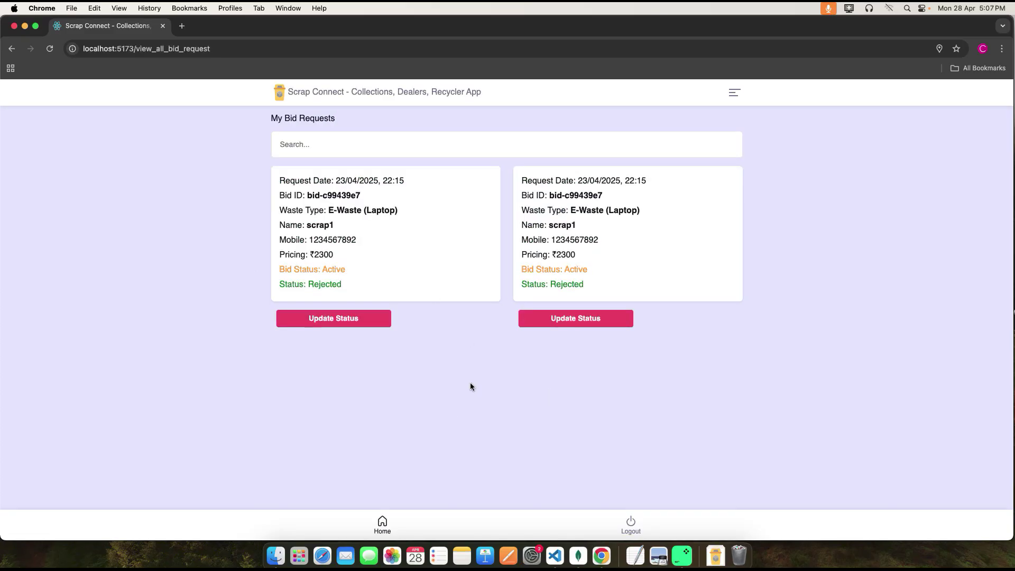
{"action": "left_click", "coordinate": [364, 324]}
{"action": "left_click", "coordinate": [323, 171]}
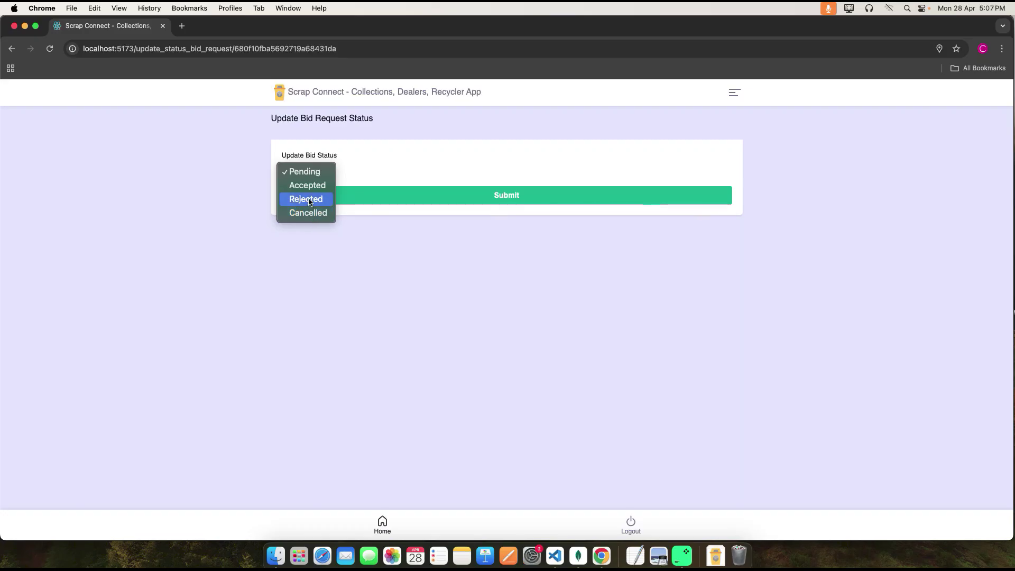
{"action": "left_click", "coordinate": [307, 185]}
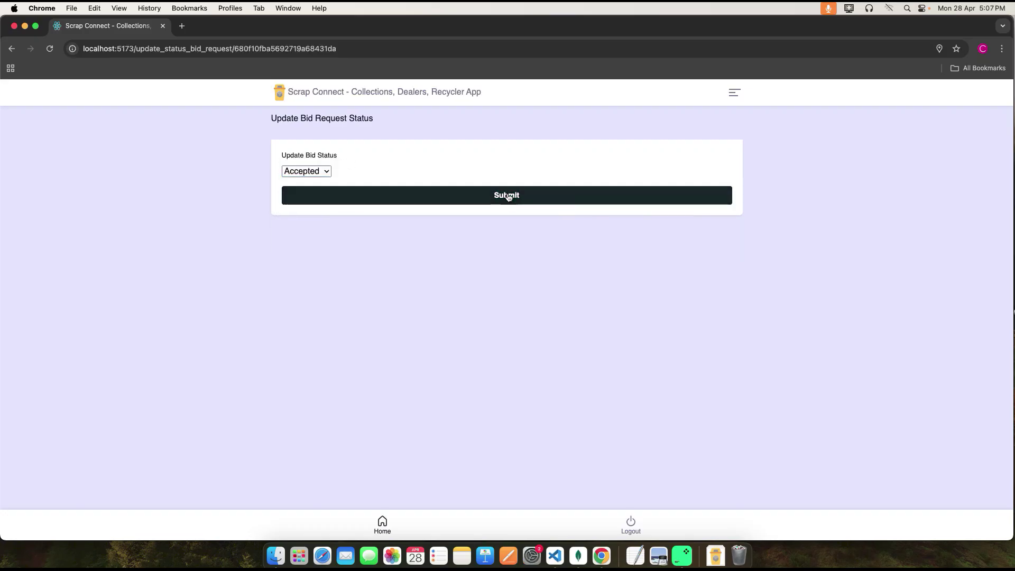
{"action": "left_click", "coordinate": [507, 196]}
{"action": "left_click", "coordinate": [600, 115]}
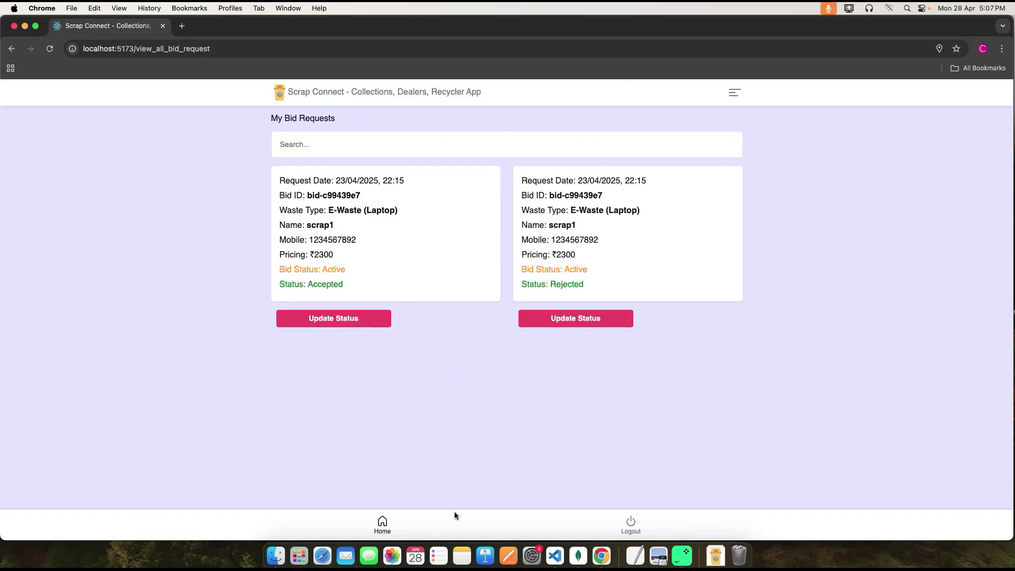
- Open the user's profile for editing, submit it without changes and return to the home page
{"action": "left_click", "coordinate": [382, 524]}
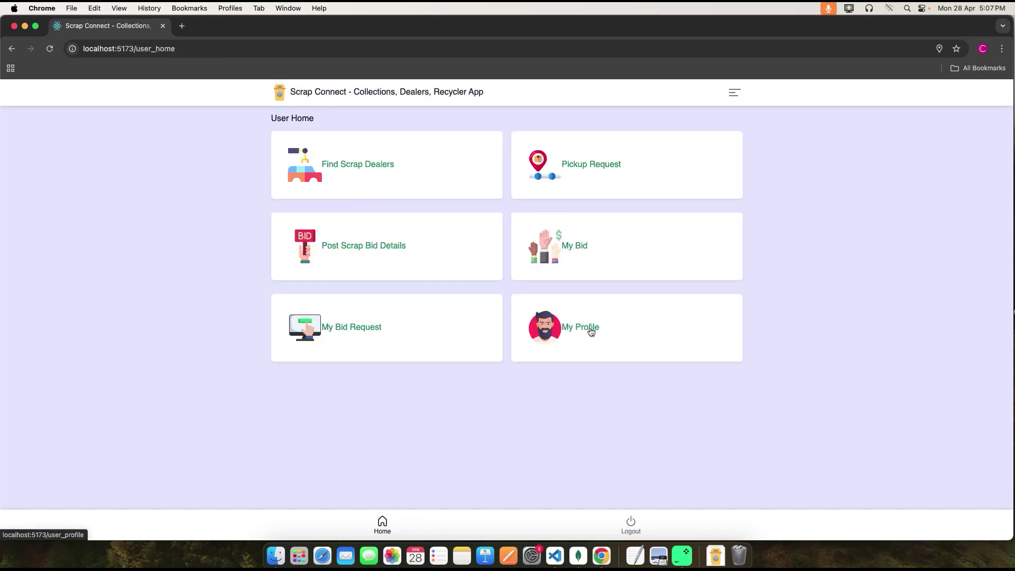
{"action": "left_click", "coordinate": [587, 325]}
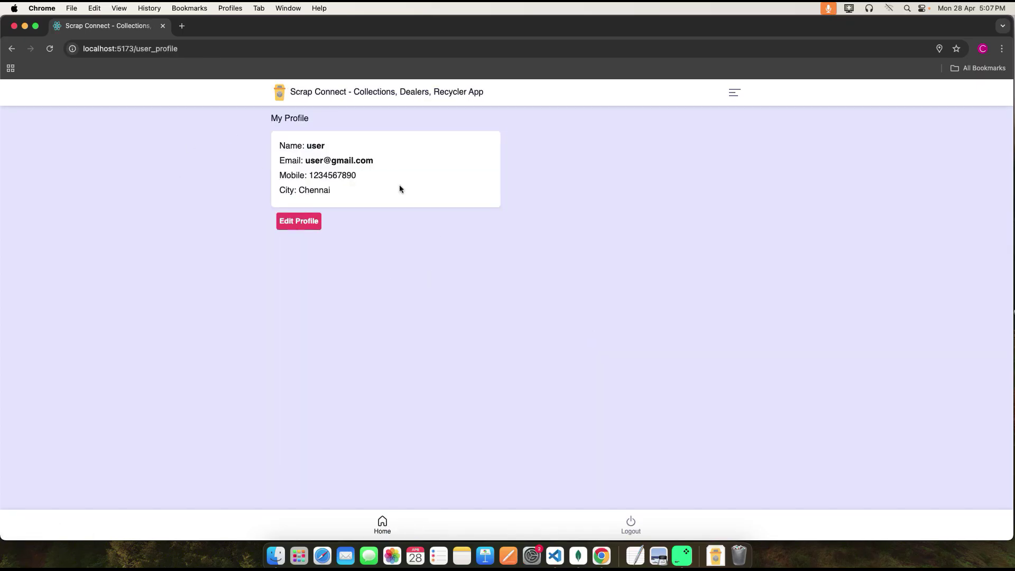
{"action": "left_click", "coordinate": [300, 221]}
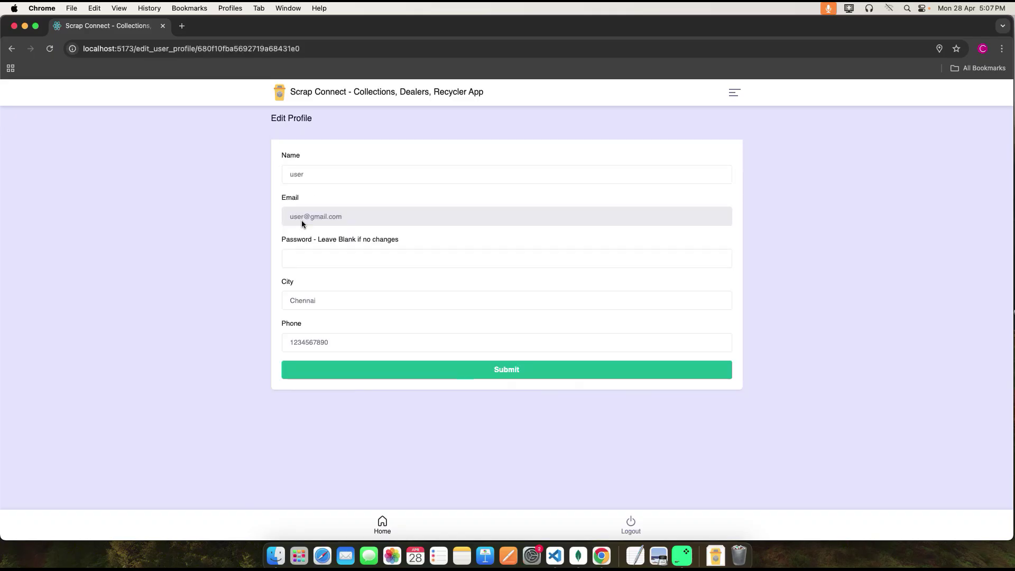
{"action": "left_click", "coordinate": [497, 369]}
{"action": "left_click", "coordinate": [387, 522]}
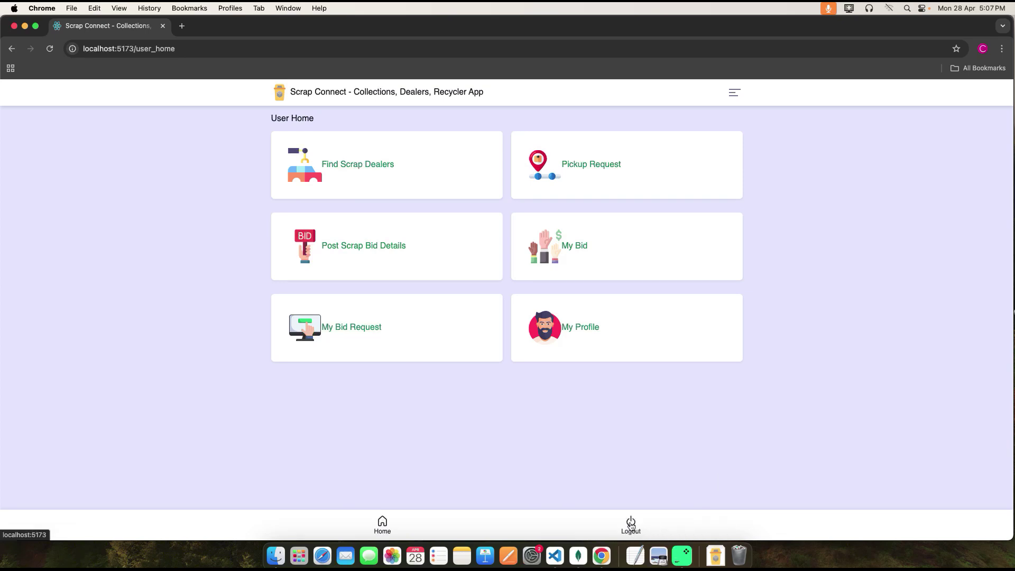
- Log out of the user account, dismiss the confirmation and open the login page
{"action": "left_click", "coordinate": [630, 524]}
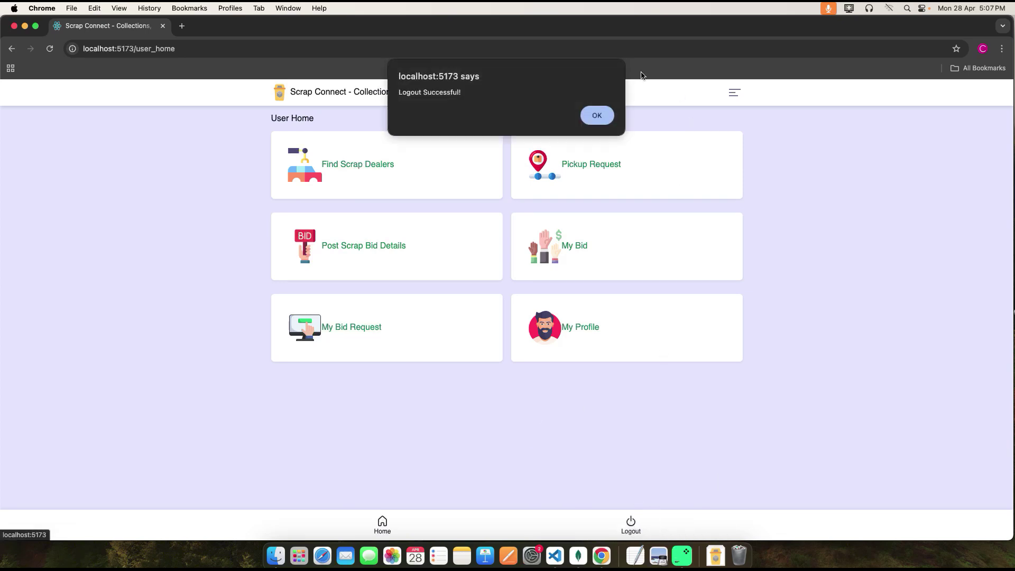
{"action": "left_click", "coordinate": [597, 116]}
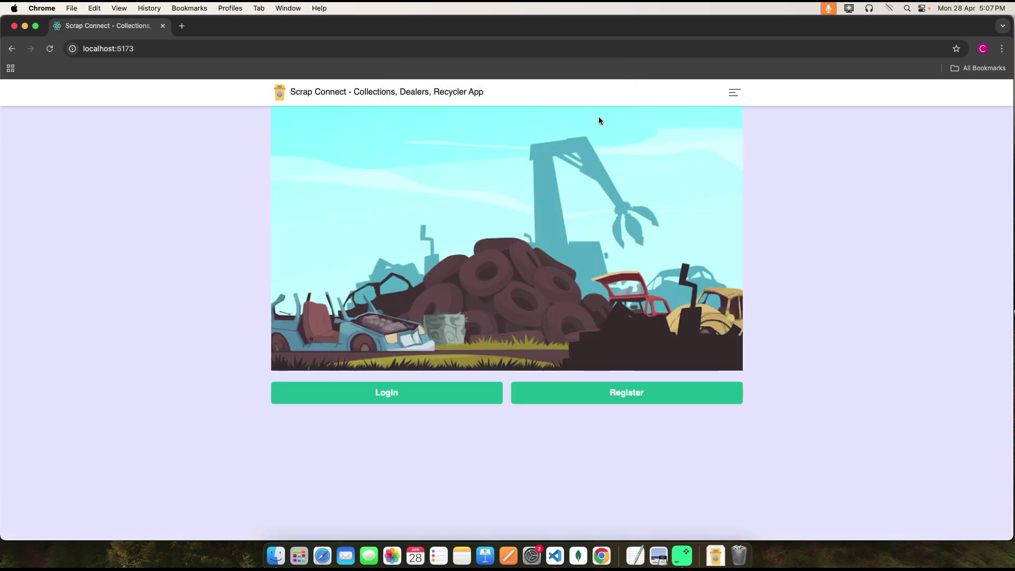
{"action": "left_click", "coordinate": [421, 397]}
- Log in to the scrap dealer account with its e-mail and saved account password
{"action": "left_click", "coordinate": [452, 304]}
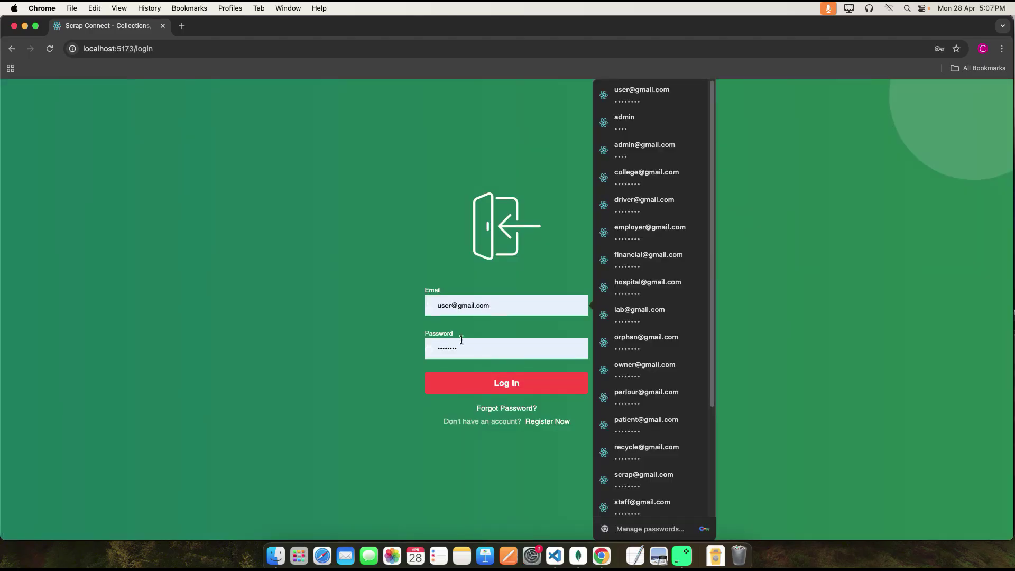
{"action": "key", "text": "BackSpace"}
{"action": "key", "text": "BackSpace"}
{"action": "key", "text": "BackSpace"}
{"action": "key", "text": "BackSpace"}
{"action": "type", "text": "scrap"}
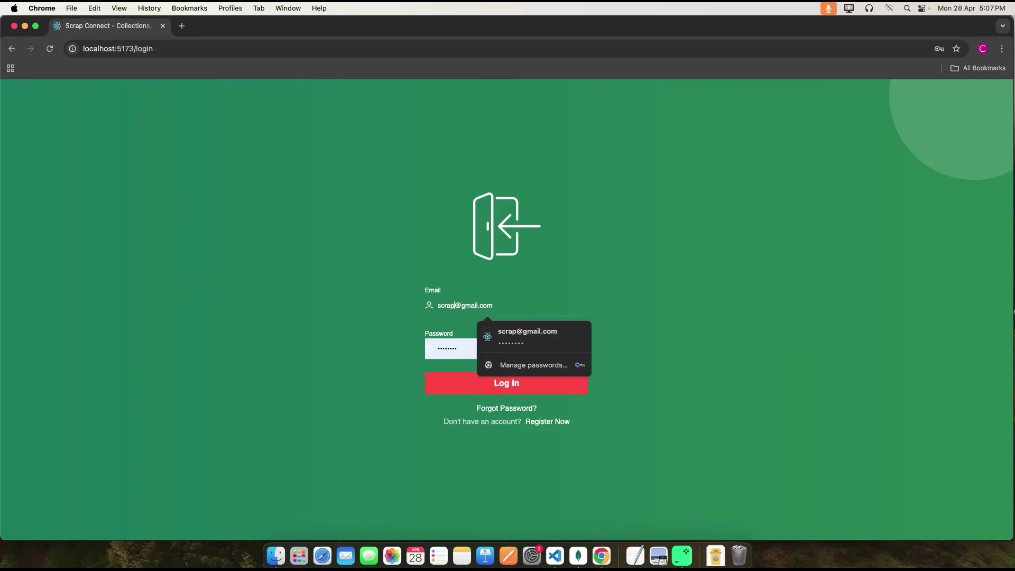
{"action": "left_click", "coordinate": [511, 338]}
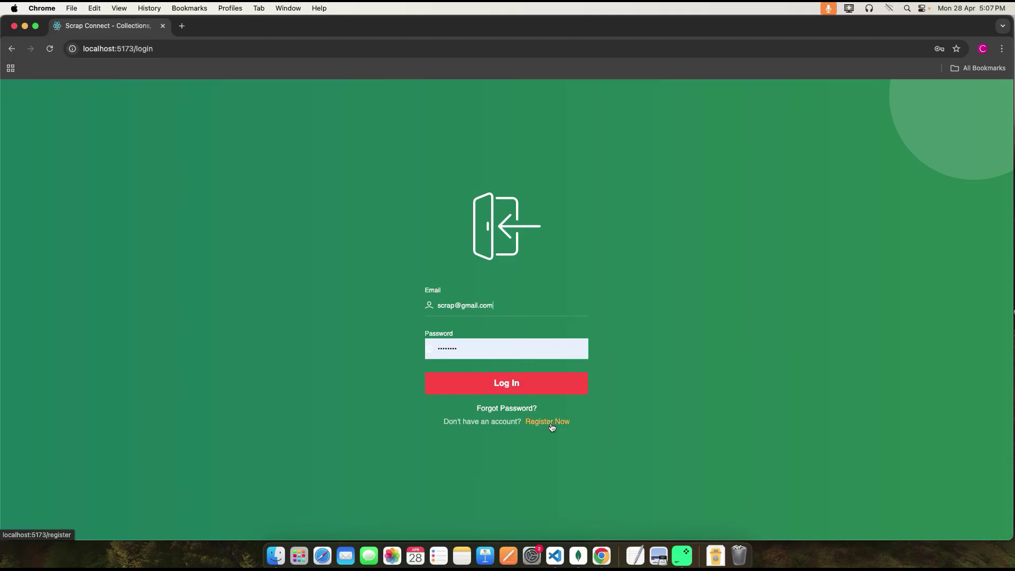
{"action": "left_click", "coordinate": [510, 382]}
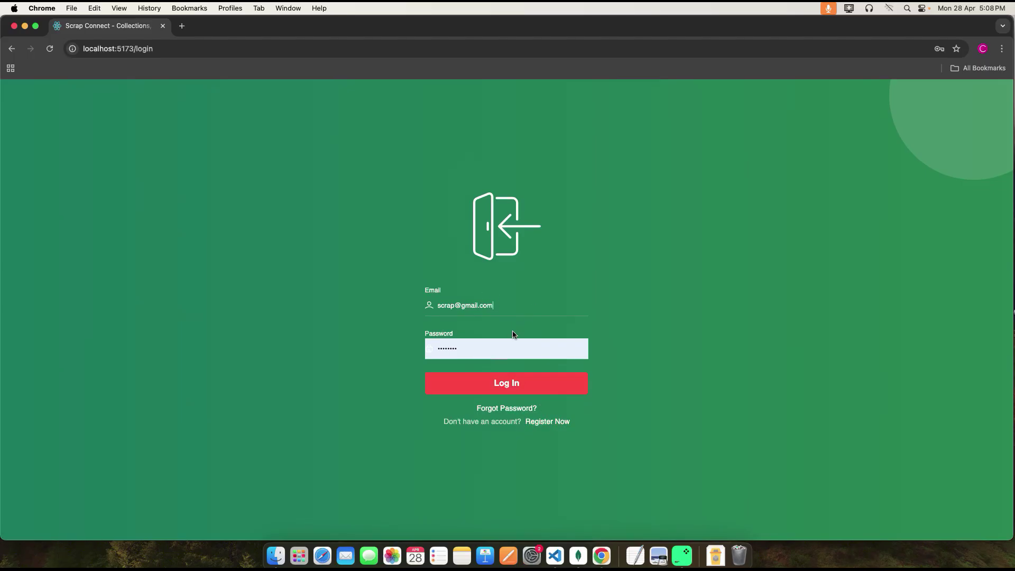
{"action": "left_click", "coordinate": [513, 383]}
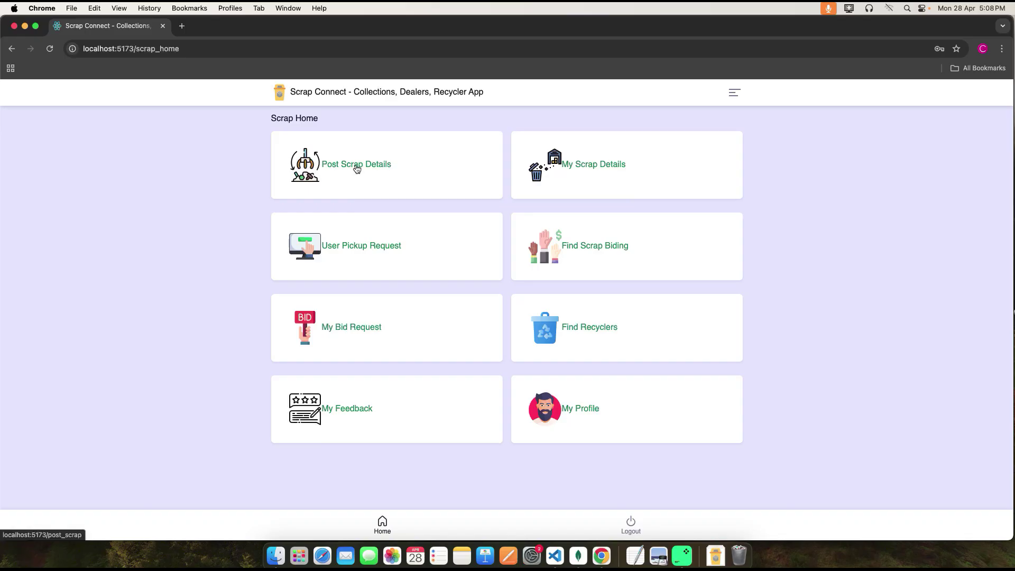
- Start a new scrap details post and fill in the dealer's name and mobile number
{"action": "left_click", "coordinate": [356, 167]}
{"action": "scroll", "coordinate": [383, 275], "scroll_direction": "down", "scroll_amount": 2}
{"action": "scroll", "coordinate": [383, 275], "scroll_direction": "up", "scroll_amount": 2}
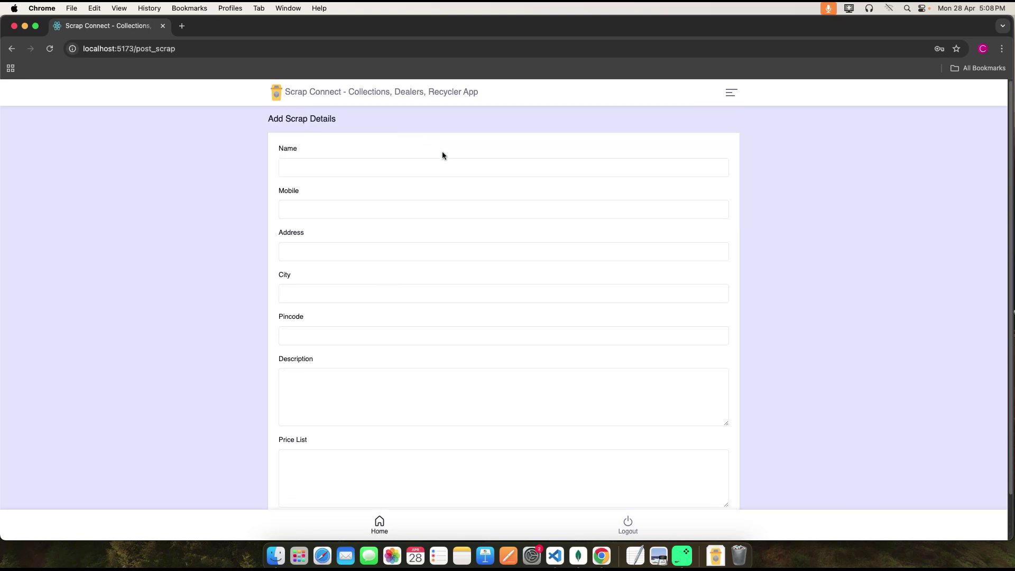
{"action": "left_click", "coordinate": [956, 533]}
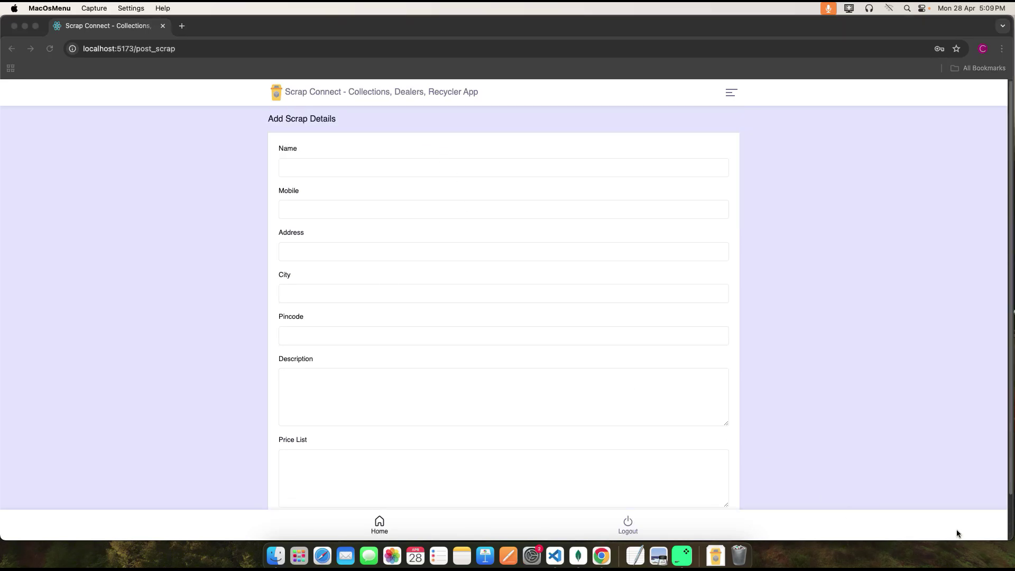
{"action": "left_click", "coordinate": [300, 163]}
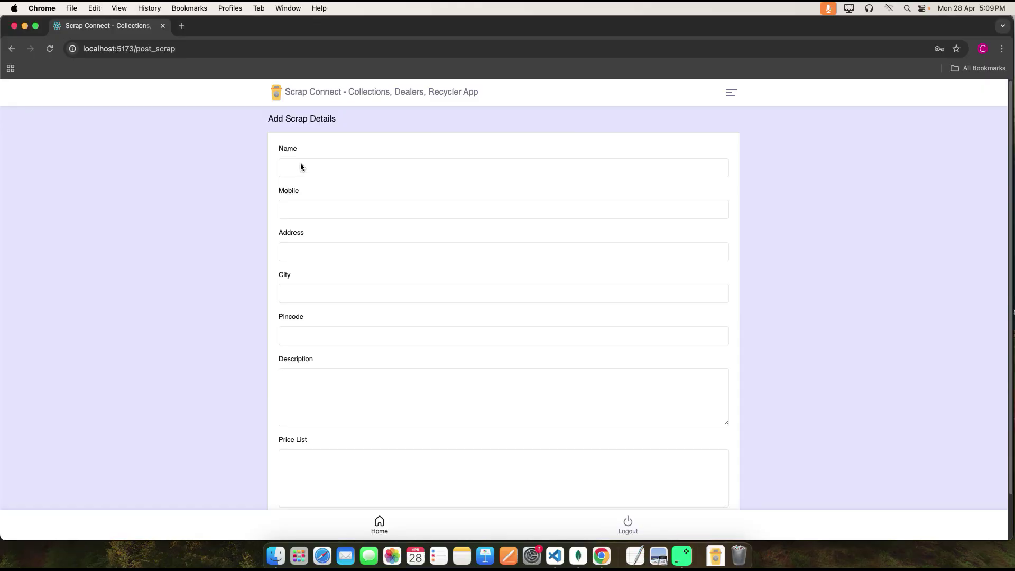
{"action": "left_click", "coordinate": [297, 165]}
{"action": "left_click", "coordinate": [345, 212]}
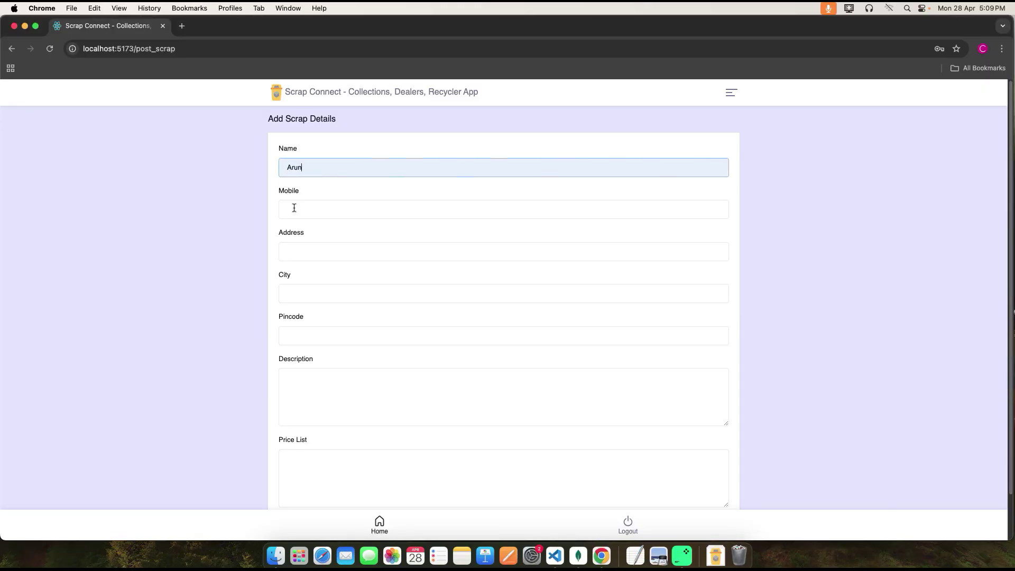
{"action": "left_click", "coordinate": [292, 208]}
{"action": "left_click", "coordinate": [361, 235]}
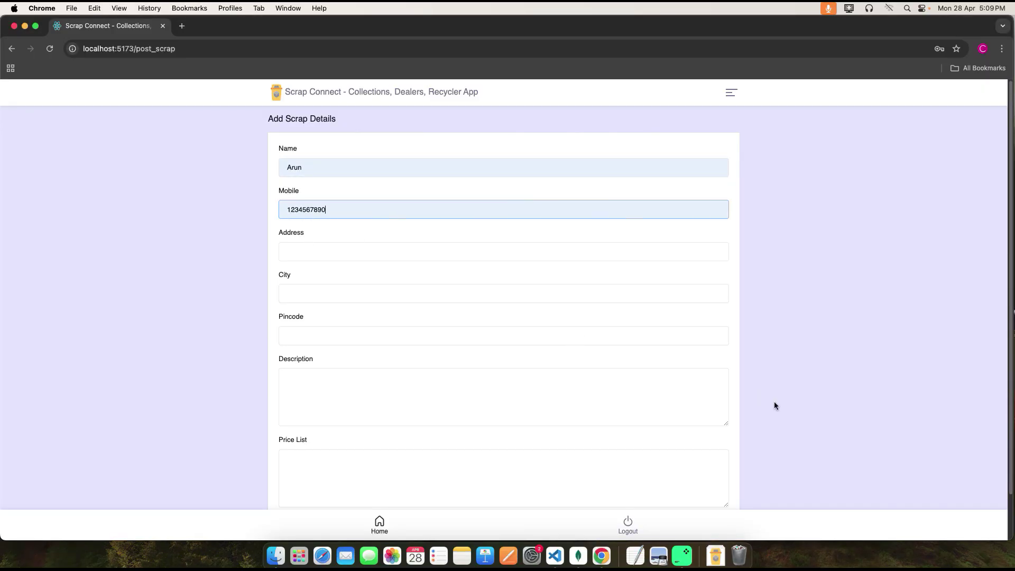
{"action": "left_click", "coordinate": [963, 544]}
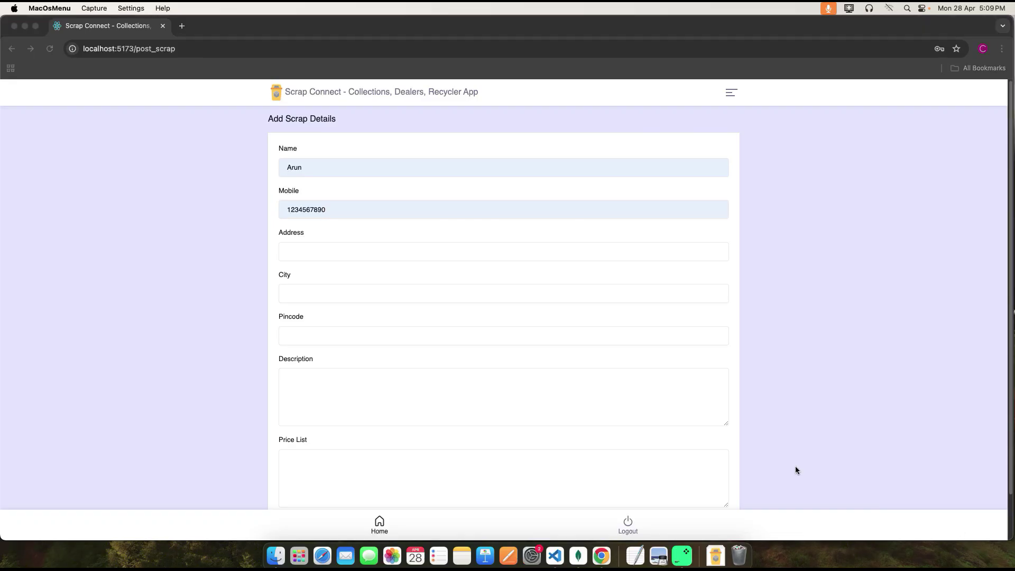
- Fill in the scrap post's address and pincode, and set its city to Bangalore
{"action": "left_click", "coordinate": [295, 252]}
{"action": "left_click", "coordinate": [358, 296]}
{"action": "left_click", "coordinate": [296, 293]}
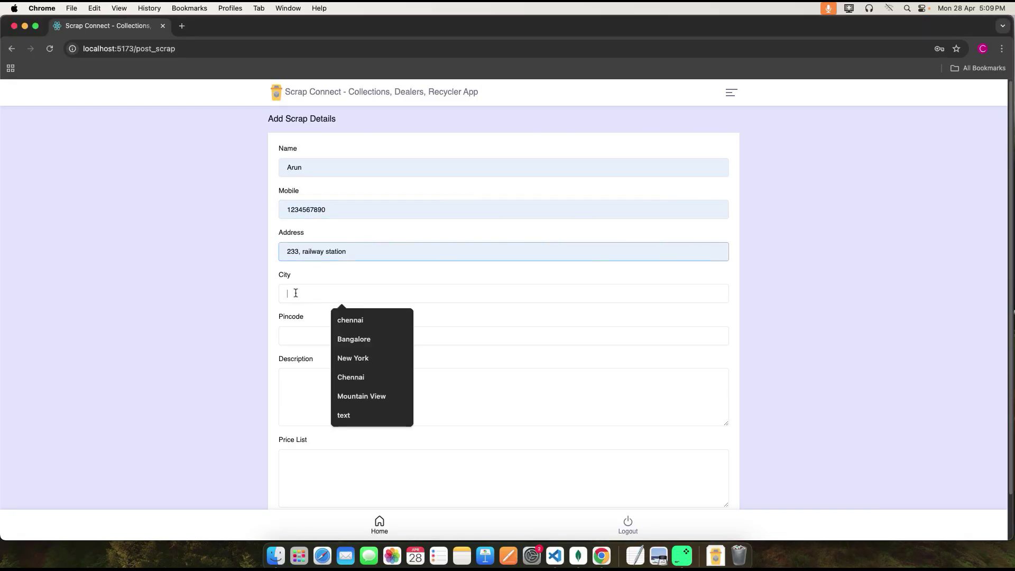
{"action": "left_click", "coordinate": [349, 339]}
{"action": "left_click", "coordinate": [295, 332]}
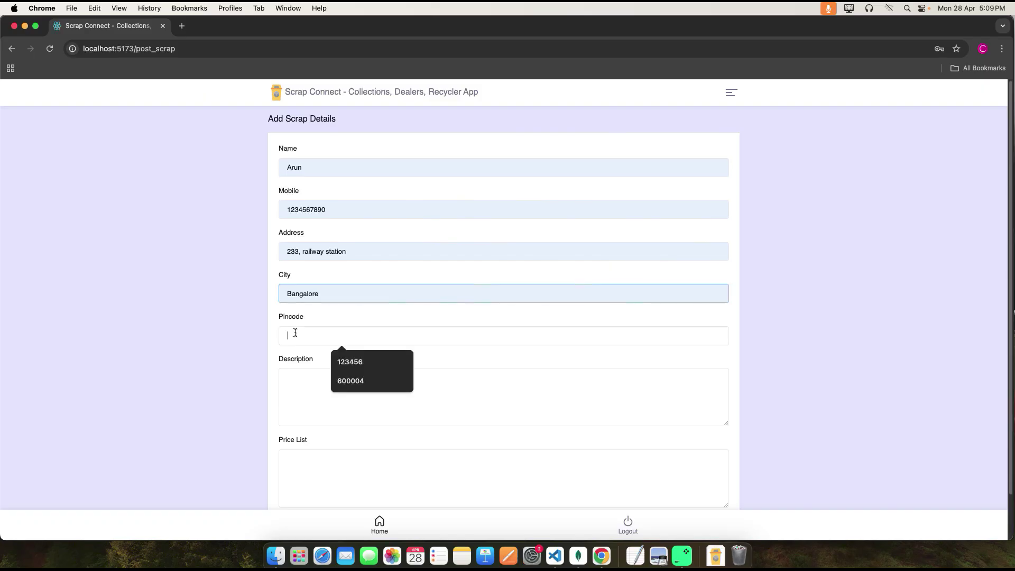
{"action": "left_click", "coordinate": [351, 362]}
- Set the description to "test" and the price list to 1000, submit the scrap post and dismiss the confirmation
{"action": "left_click", "coordinate": [317, 395]}
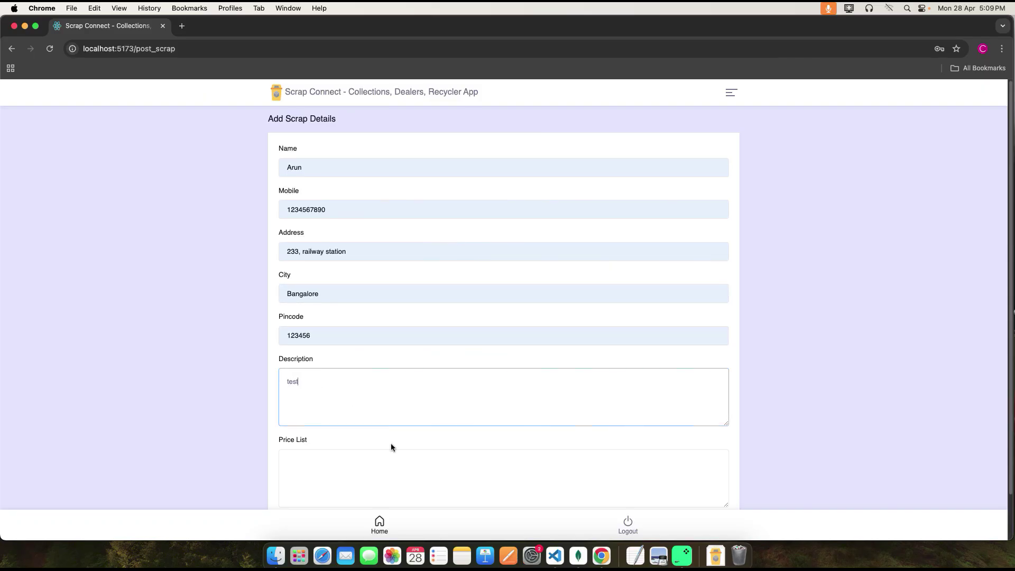
{"action": "scroll", "coordinate": [339, 442], "scroll_direction": "down", "scroll_amount": 2}
{"action": "left_click", "coordinate": [304, 410]}
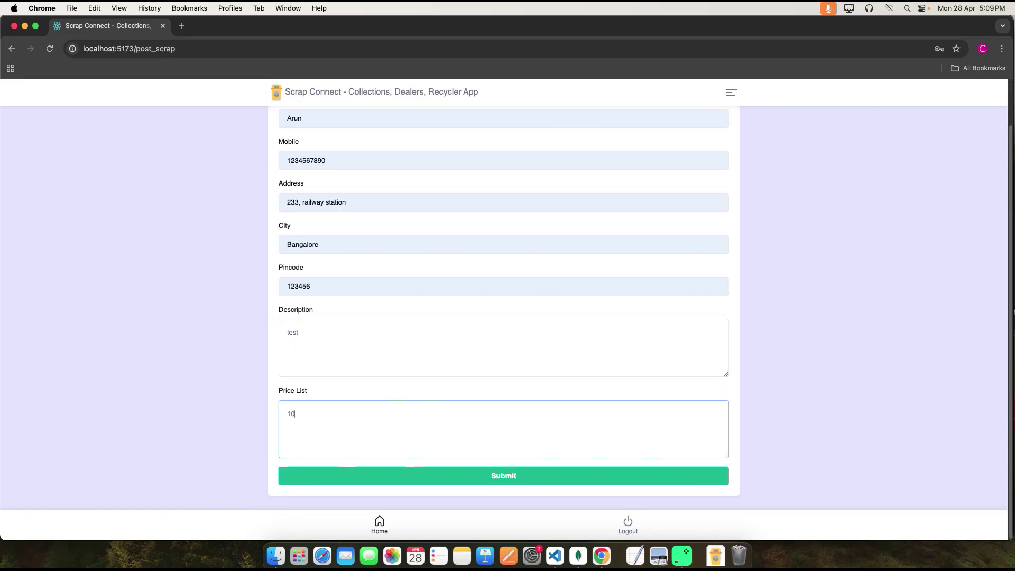
{"action": "type", "text": "1000"}
{"action": "scroll", "coordinate": [389, 410], "scroll_direction": "up", "scroll_amount": 2}
{"action": "scroll", "coordinate": [428, 439], "scroll_direction": "down", "scroll_amount": 2}
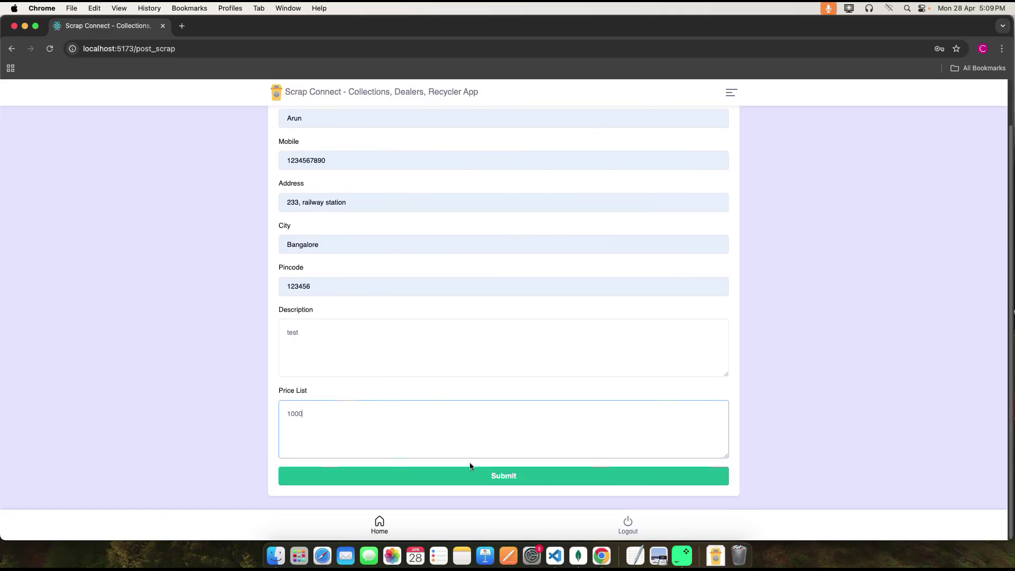
{"action": "left_click", "coordinate": [525, 480]}
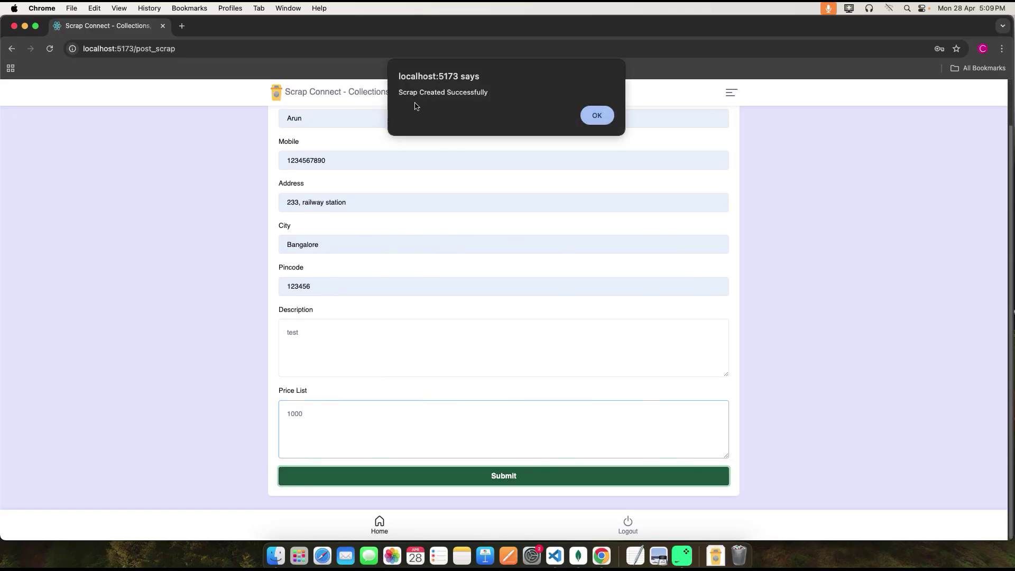
{"action": "left_click", "coordinate": [596, 114]}
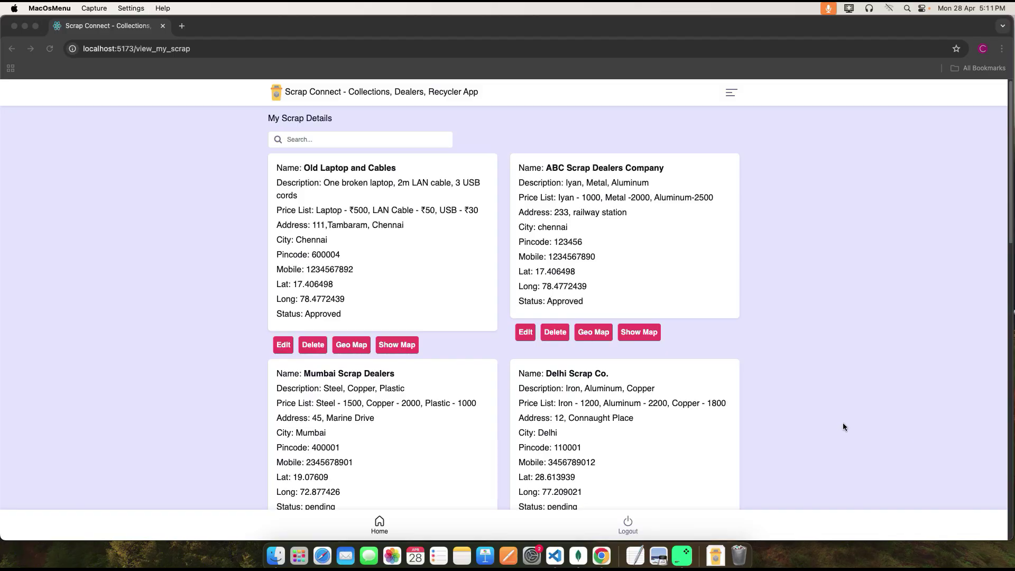
- Edit the pincode of the Old Laptop and Cables scrap post, submit the update and dismiss the confirmation
{"action": "scroll", "coordinate": [468, 373], "scroll_direction": "down", "scroll_amount": 7}
{"action": "scroll", "coordinate": [468, 373], "scroll_direction": "up", "scroll_amount": 7}
{"action": "left_click", "coordinate": [284, 346]}
{"action": "left_click", "coordinate": [285, 347]}
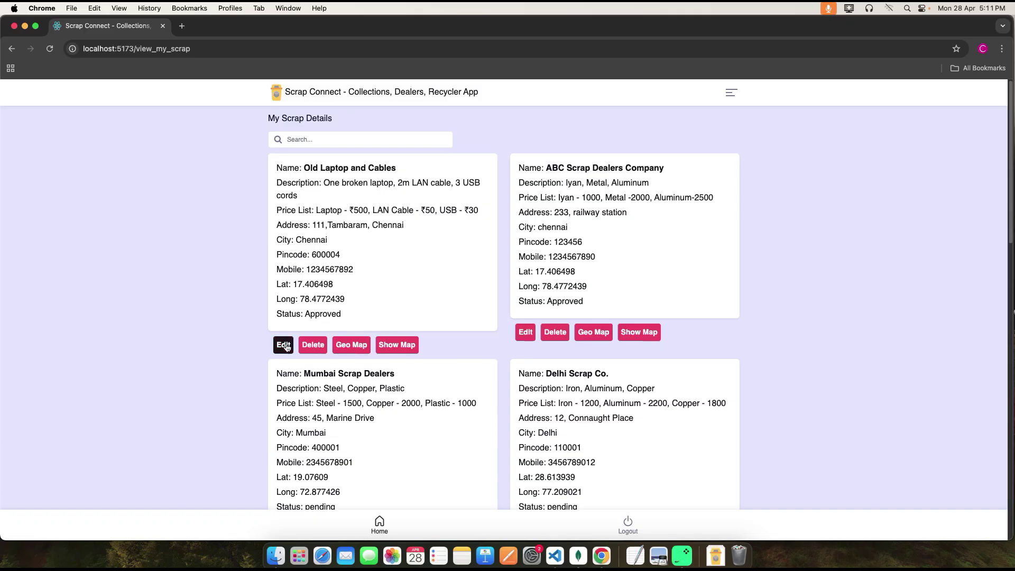
{"action": "scroll", "coordinate": [359, 299], "scroll_direction": "down", "scroll_amount": 2}
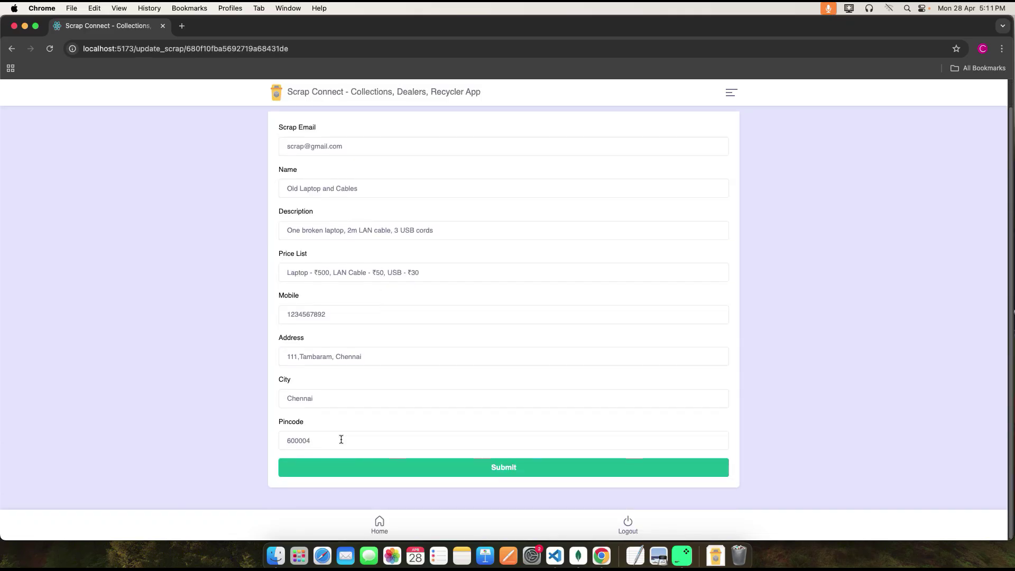
{"action": "left_click", "coordinate": [305, 441]}
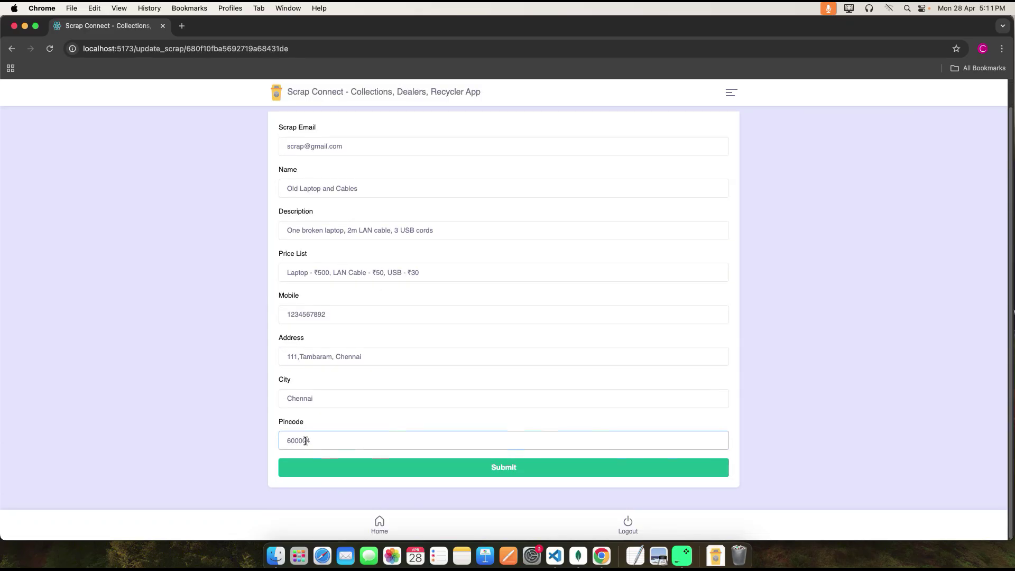
{"action": "left_click", "coordinate": [421, 465]}
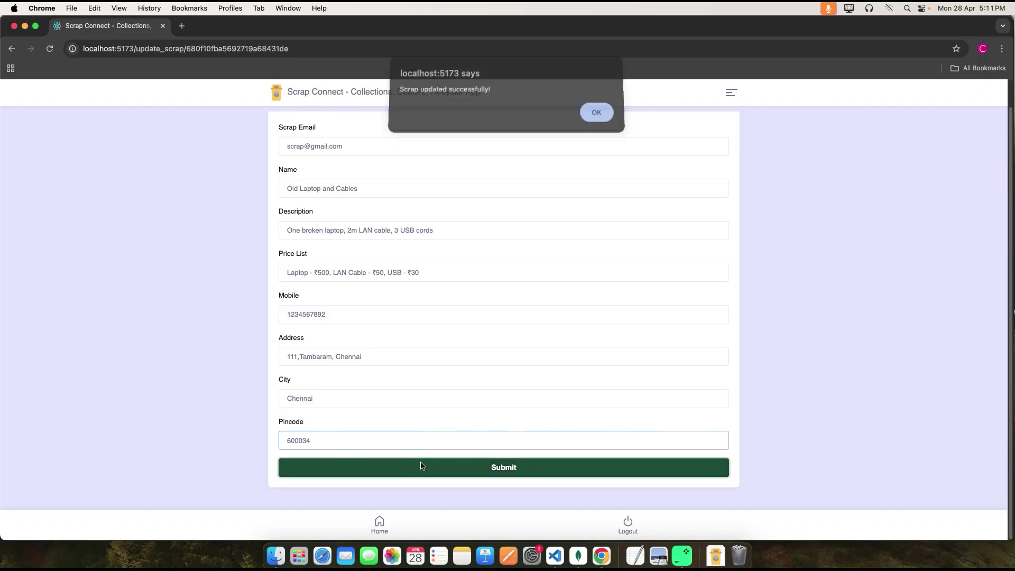
{"action": "left_click", "coordinate": [603, 116]}
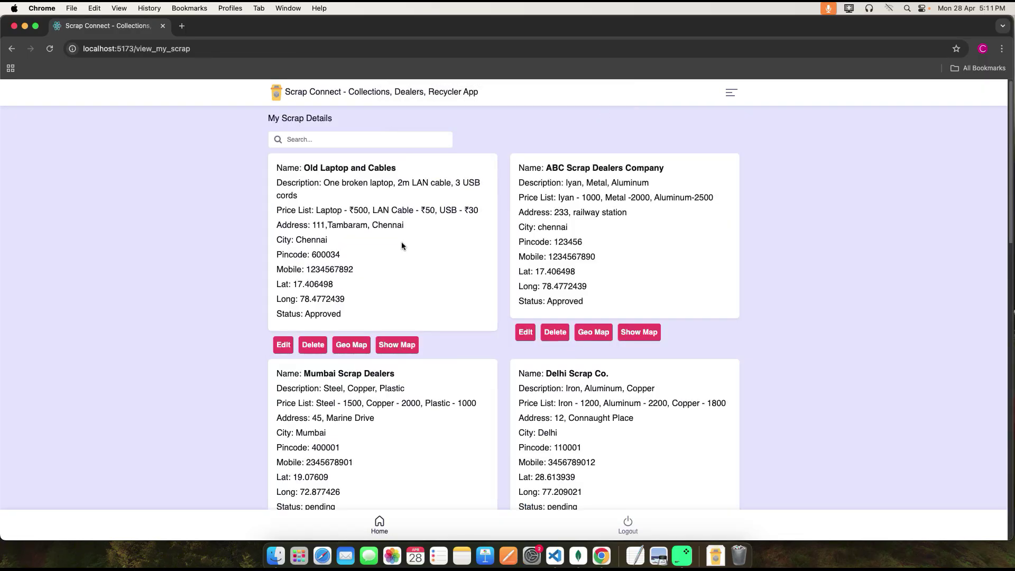
- Update the geolocation of the Old Laptop and Cables post, view it on the map and return to the scrap list
{"action": "left_click", "coordinate": [352, 351]}
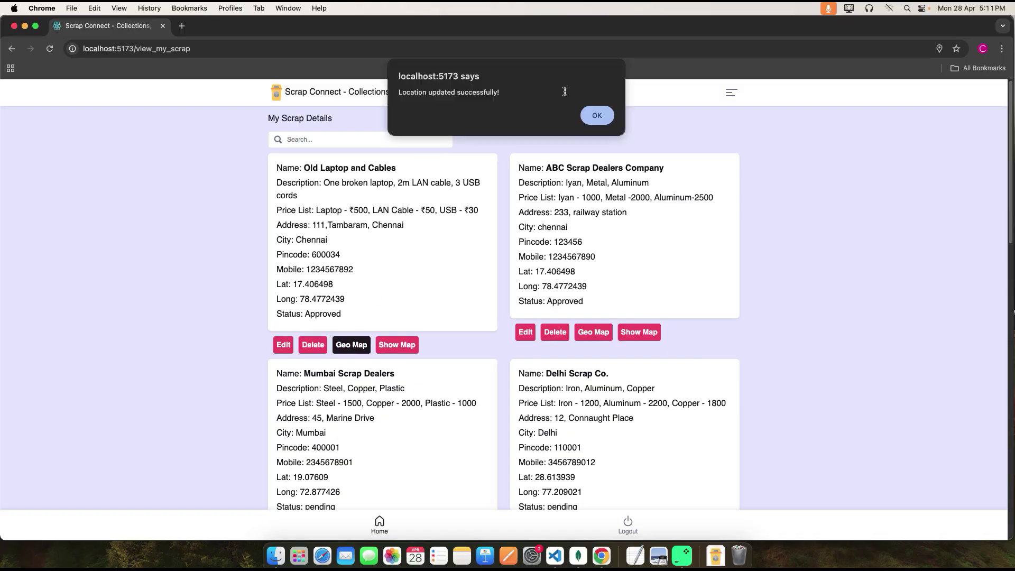
{"action": "left_click", "coordinate": [608, 116]}
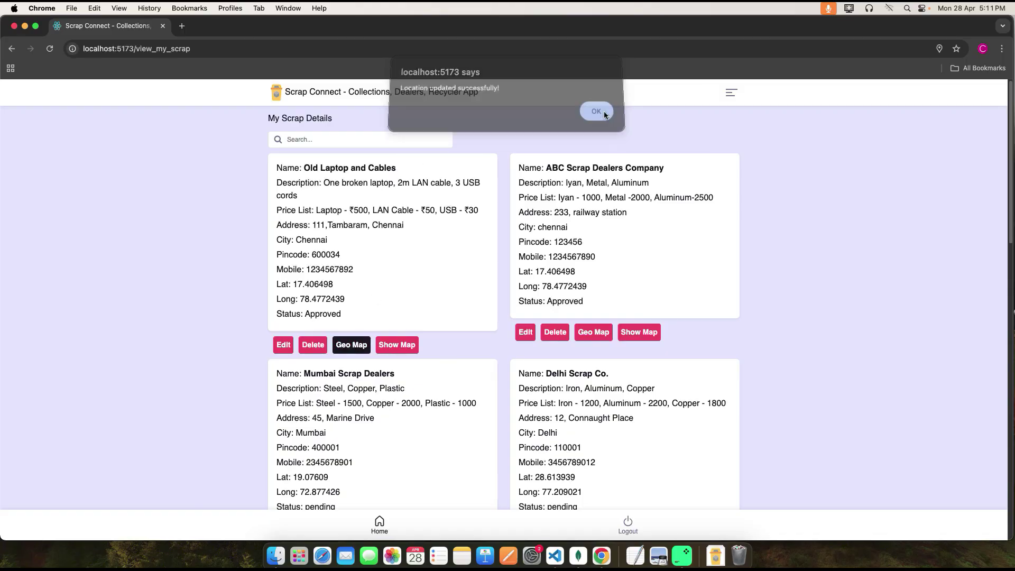
{"action": "left_click", "coordinate": [401, 348]}
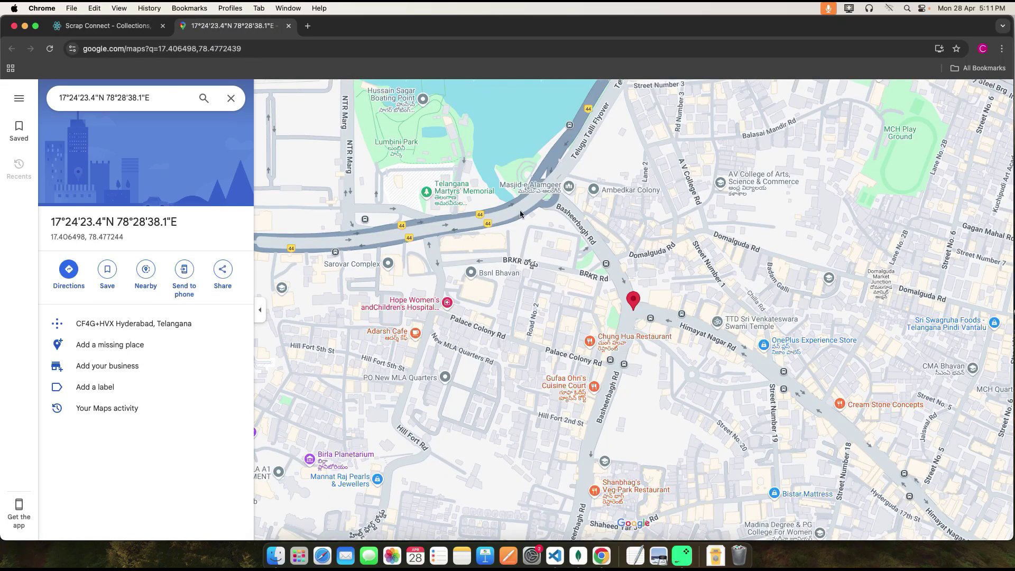
{"action": "left_click", "coordinate": [288, 26]}
{"action": "scroll", "coordinate": [470, 404], "scroll_direction": "down", "scroll_amount": 10}
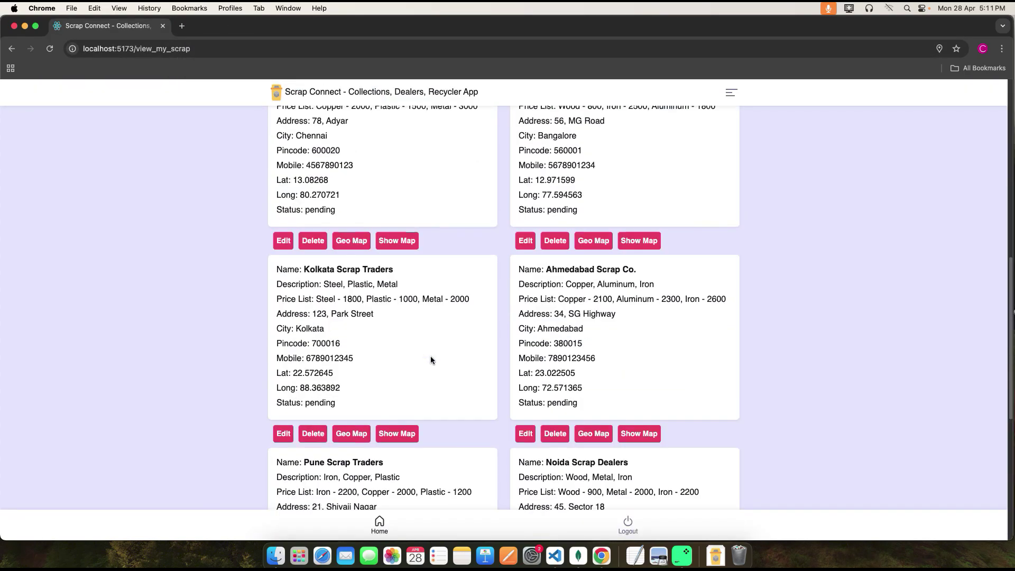
- Set the pending Old Laptop and Cables user pickup request to Completed, submit it and dismiss the confirmation
{"action": "left_click", "coordinate": [381, 522]}
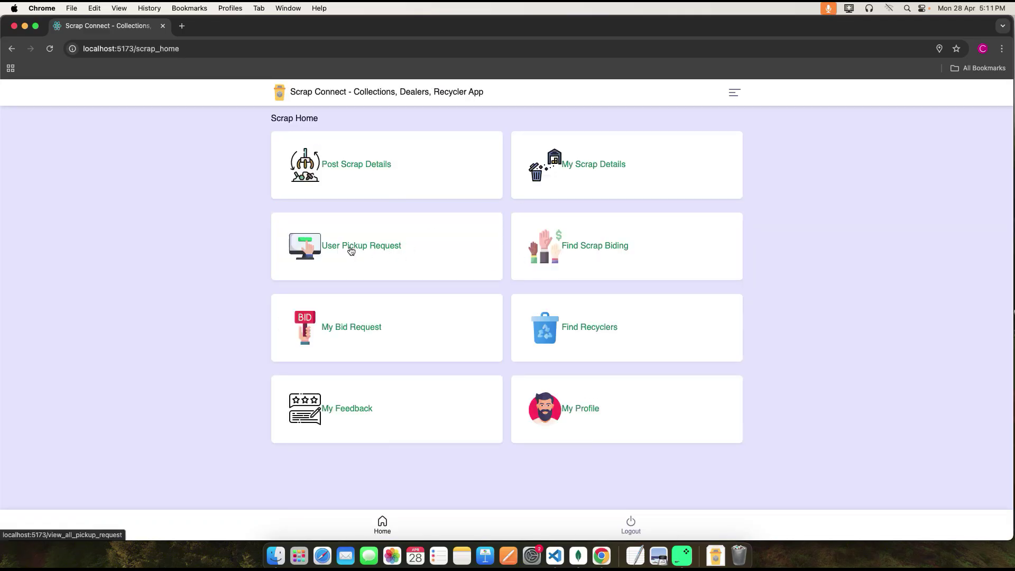
{"action": "left_click", "coordinate": [356, 250]}
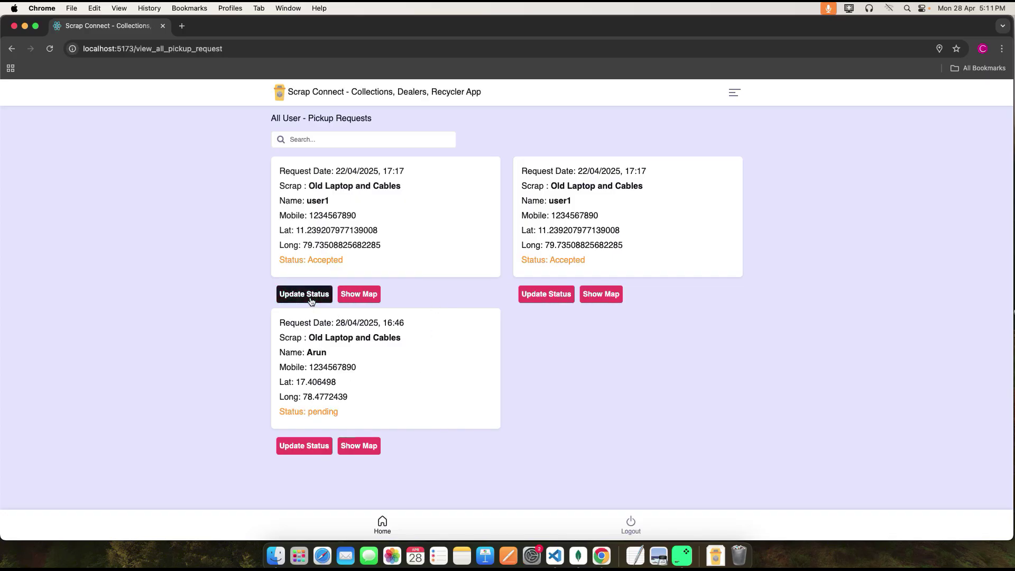
{"action": "left_click", "coordinate": [290, 447]}
{"action": "left_click", "coordinate": [310, 170]}
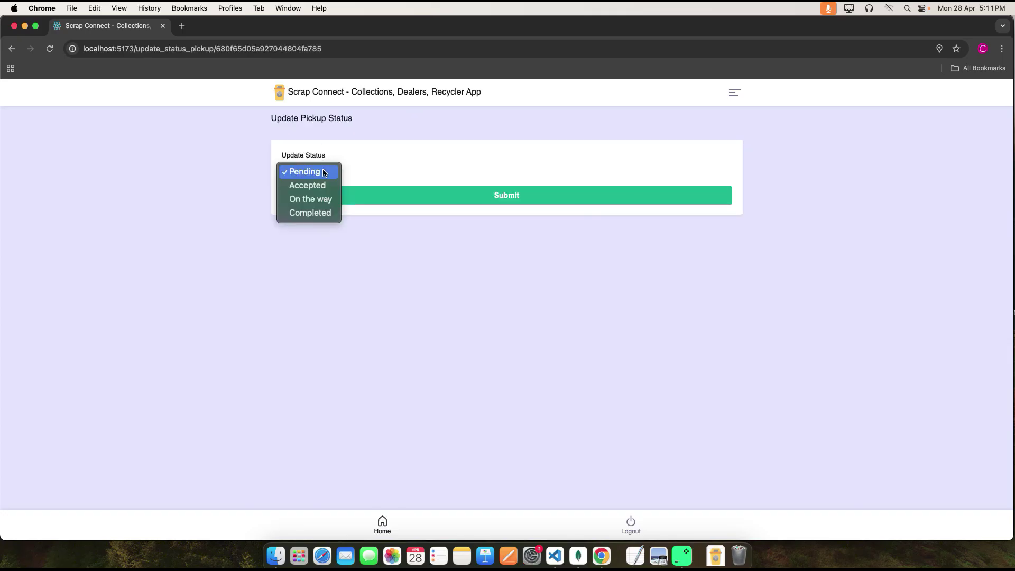
{"action": "left_click", "coordinate": [316, 213]}
{"action": "left_click", "coordinate": [512, 195]}
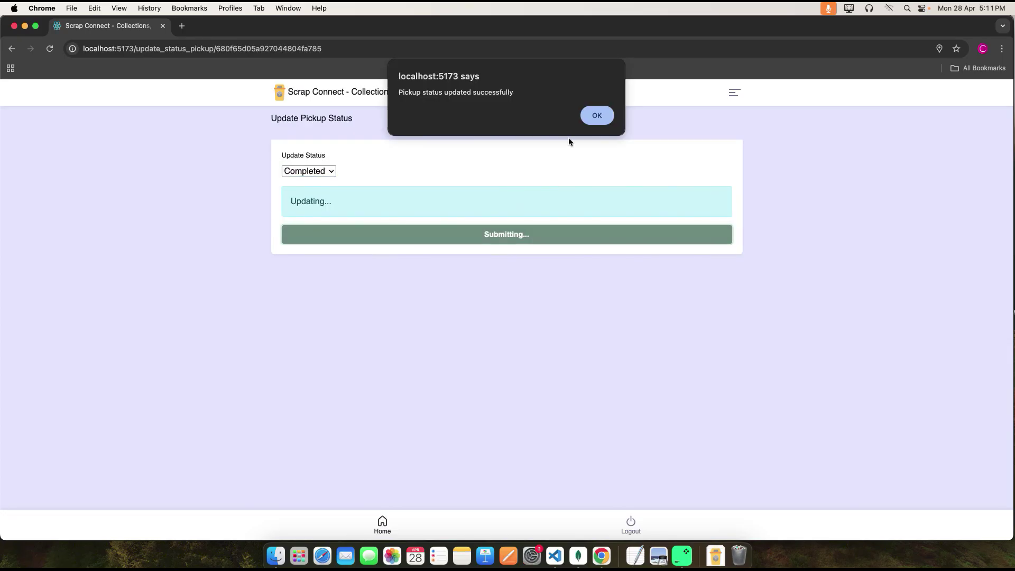
{"action": "left_click", "coordinate": [593, 113]}
- View the location of the 28/04/2025 pickup request on the map, close the map and return to the dealer home page
{"action": "left_click", "coordinate": [366, 447]}
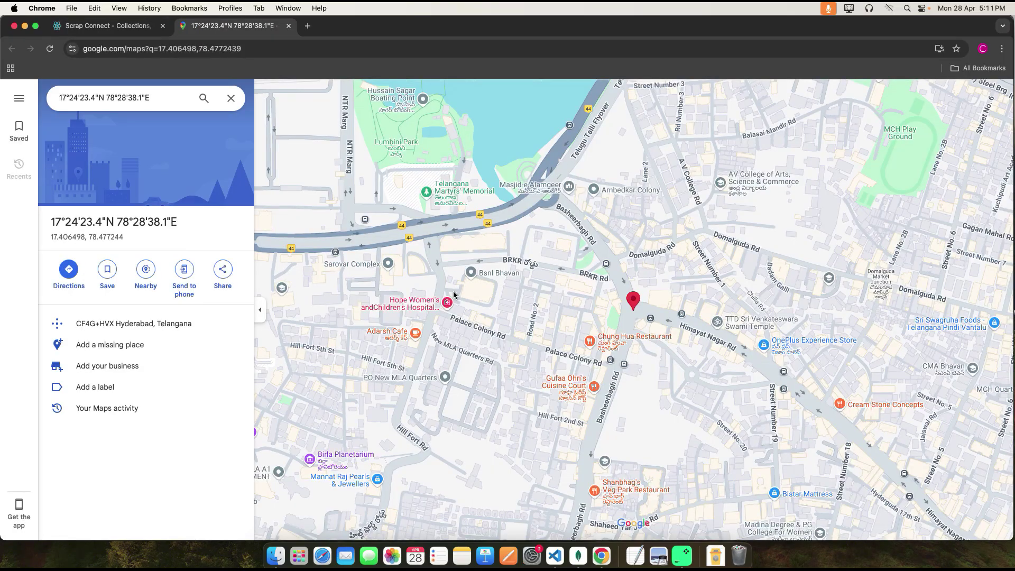
{"action": "left_click", "coordinate": [288, 26]}
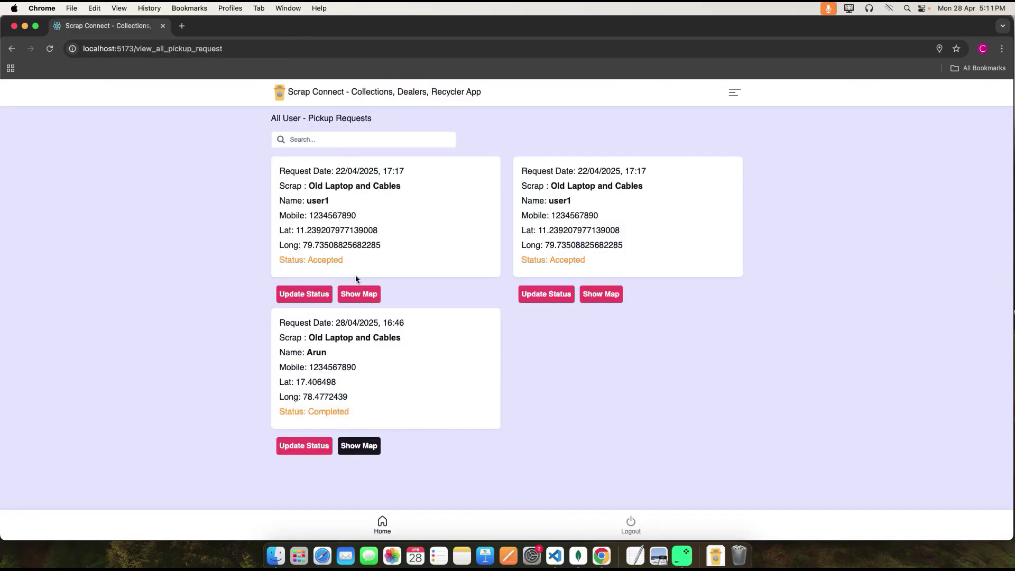
{"action": "left_click", "coordinate": [382, 523]}
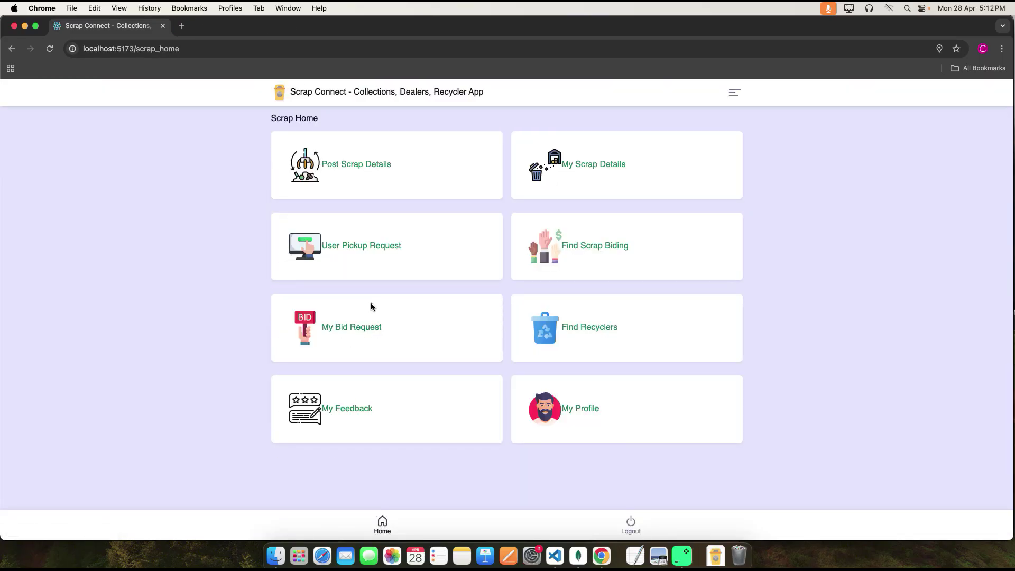
- Browse the scrap bidding listings and start a bid request for the Books listing
{"action": "left_click", "coordinate": [957, 533]}
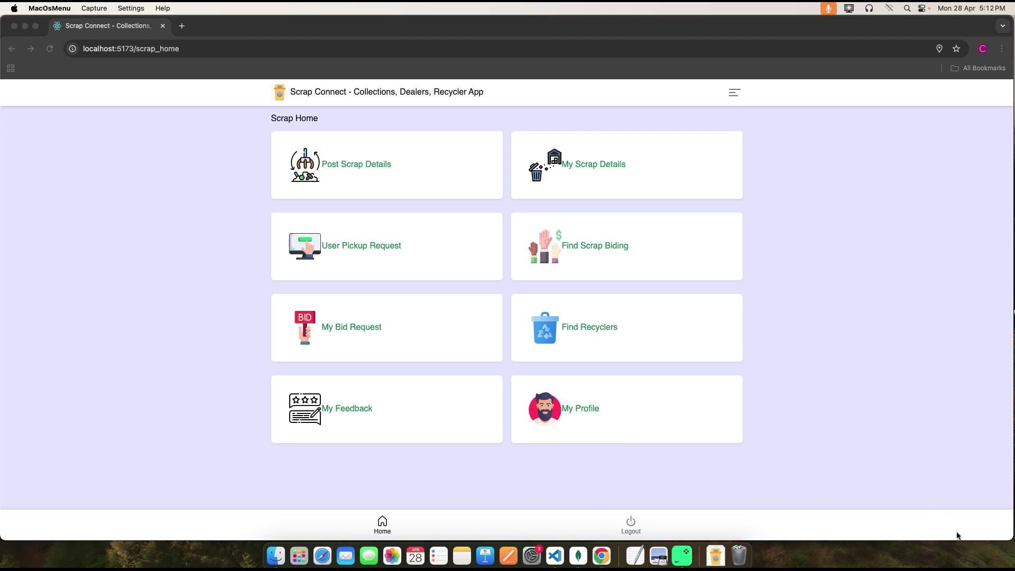
{"action": "left_click", "coordinate": [591, 245]}
{"action": "left_click", "coordinate": [591, 245]}
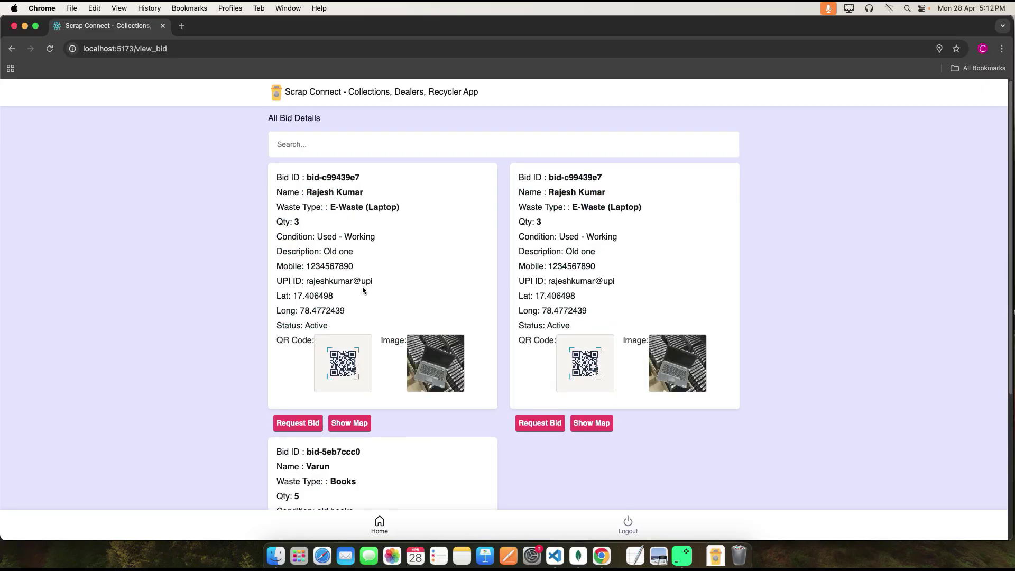
{"action": "scroll", "coordinate": [363, 287], "scroll_direction": "down", "scroll_amount": 4}
{"action": "scroll", "coordinate": [457, 353], "scroll_direction": "up", "scroll_amount": 4}
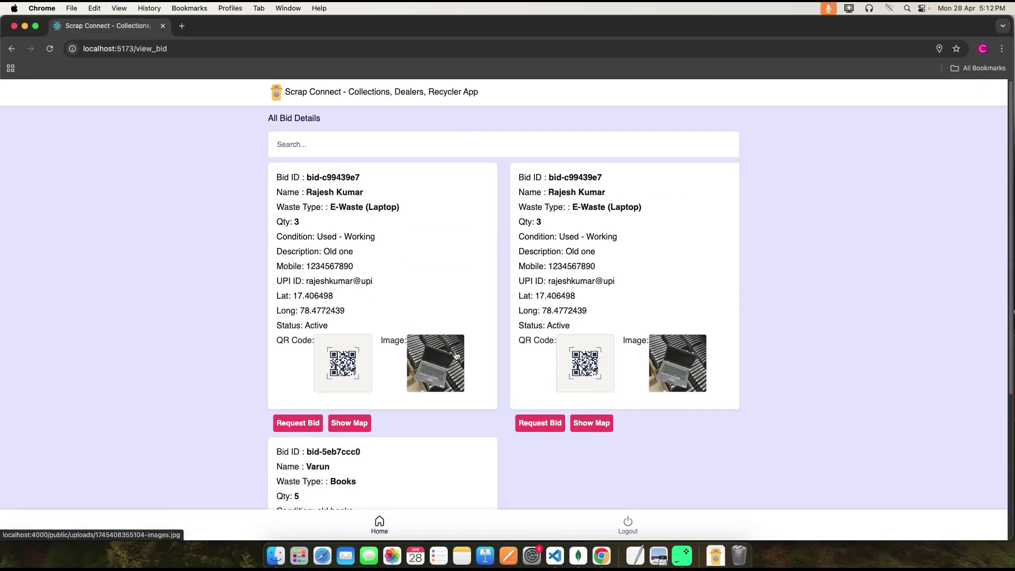
{"action": "scroll", "coordinate": [423, 432], "scroll_direction": "down", "scroll_amount": 4}
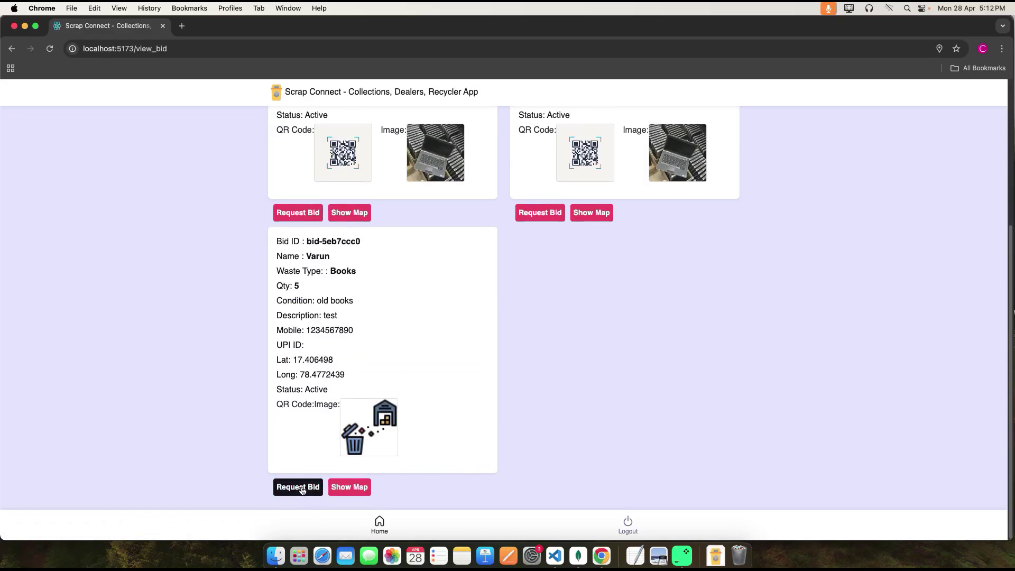
{"action": "left_click", "coordinate": [302, 489]}
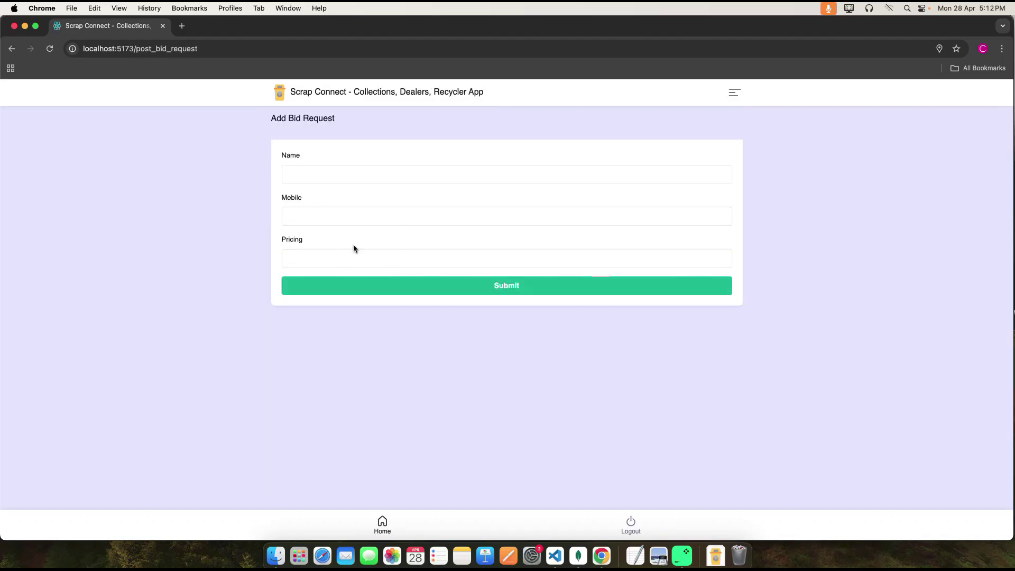
- Fill in the bid request's name and mobile number from the saved suggestions
{"action": "left_click", "coordinate": [302, 173]}
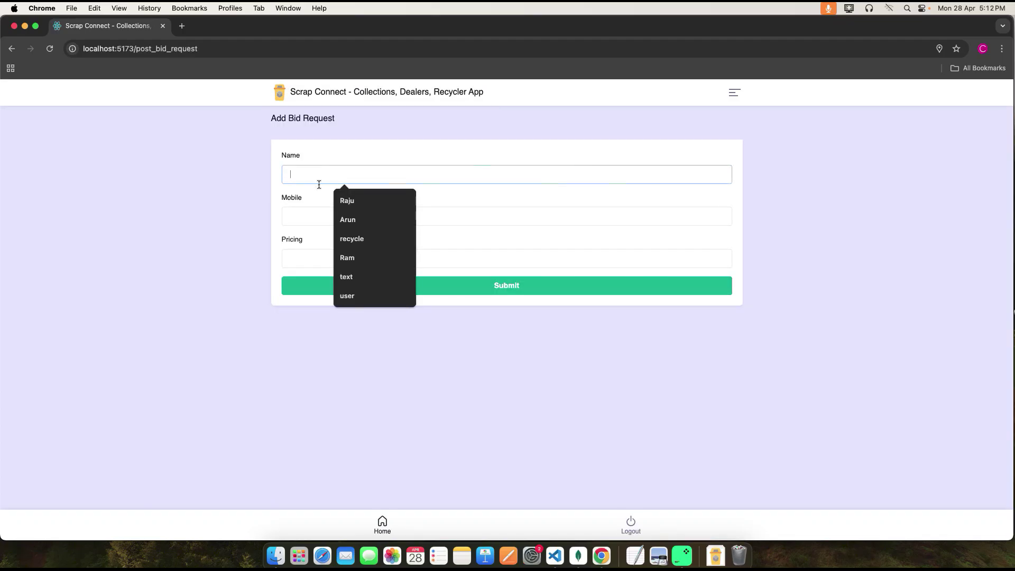
{"action": "left_click", "coordinate": [347, 220]}
{"action": "left_click", "coordinate": [307, 218]}
{"action": "key", "text": "Down"}
{"action": "key", "text": "Return"}
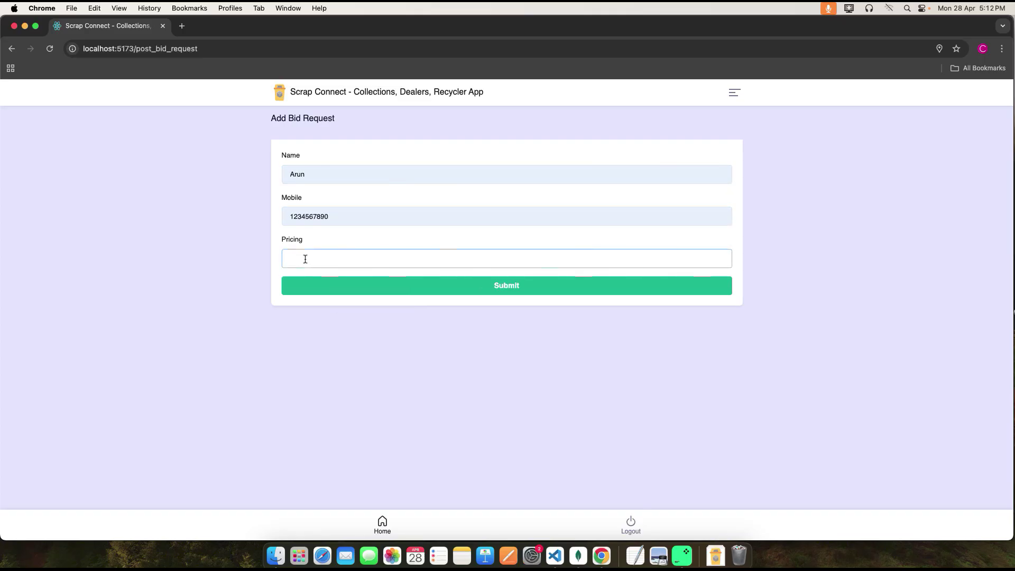
- Set the bid pricing to 5000, submit the request and check the status of the Books bid
{"action": "type", "text": "5000"}
{"action": "left_click", "coordinate": [518, 286]}
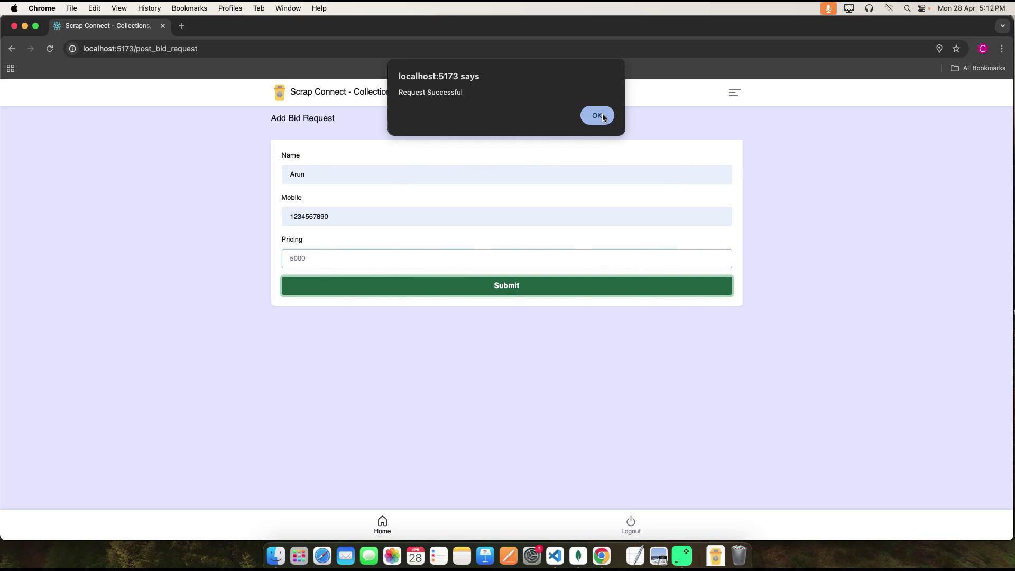
{"action": "left_click", "coordinate": [597, 116]}
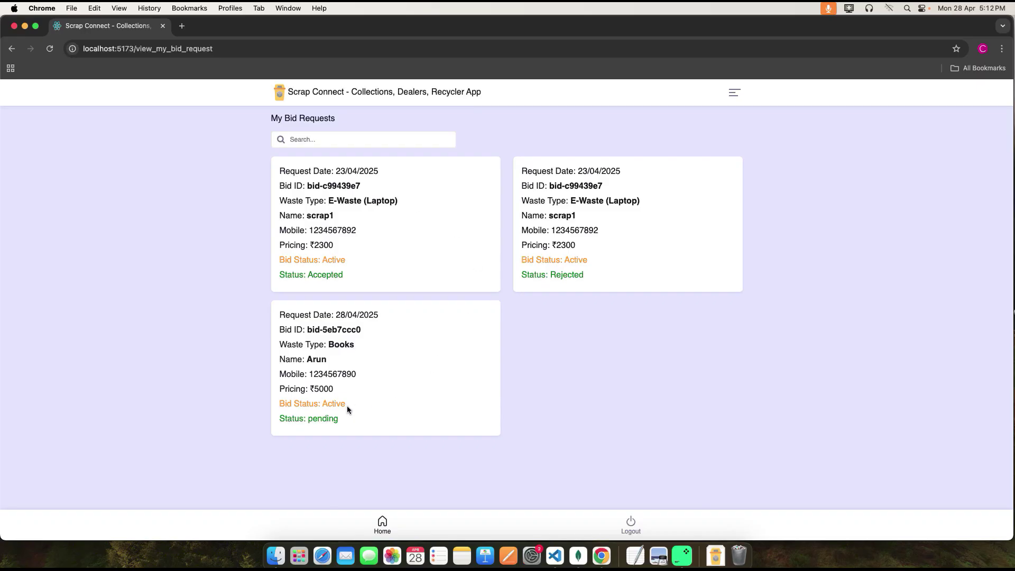
{"action": "left_click_drag", "start_coordinate": [280, 418], "coordinate": [352, 427]}
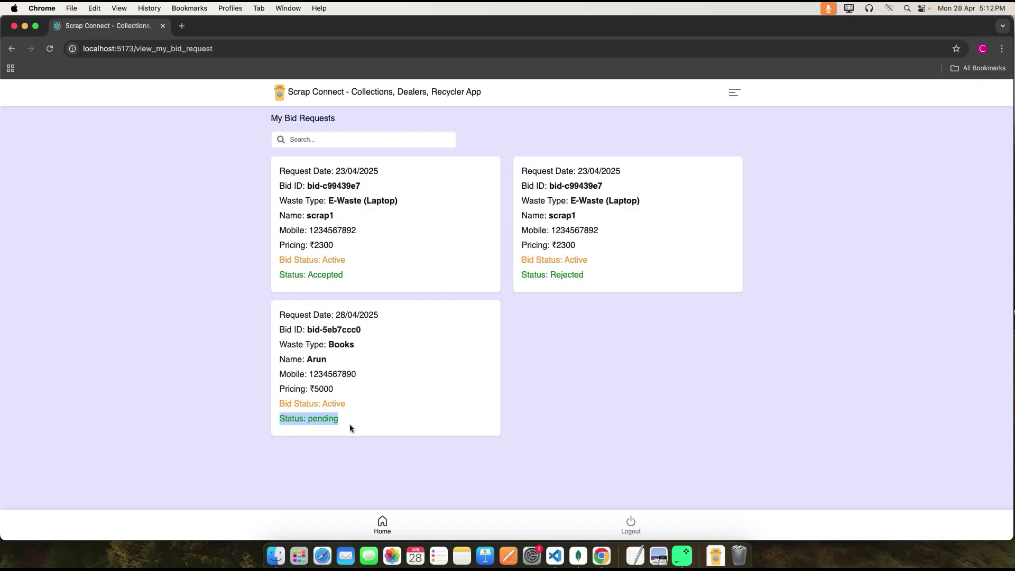
{"action": "left_click", "coordinate": [383, 523]}
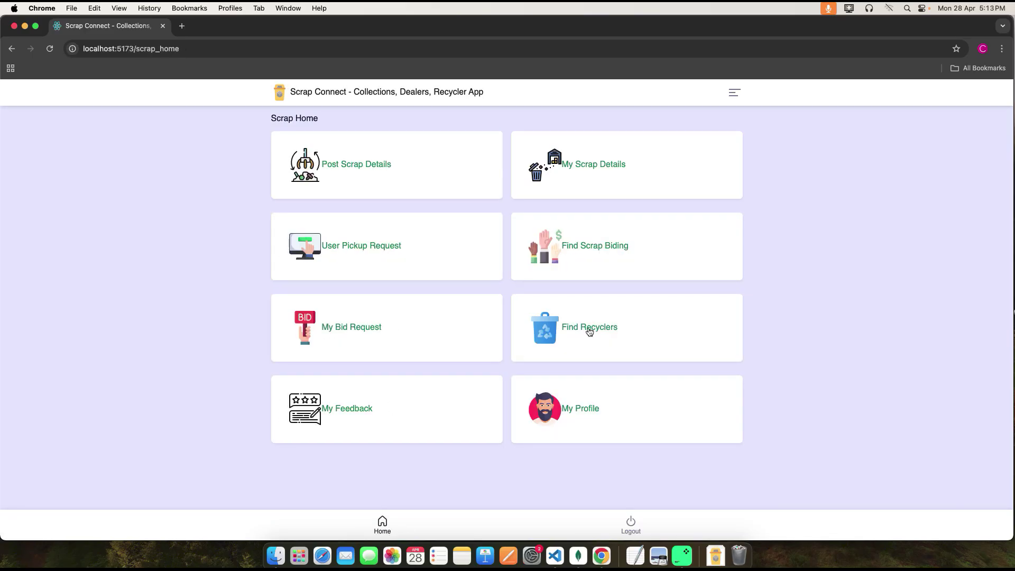
- View the recyclers' details and the feedback received by the scrap dealer
{"action": "left_click", "coordinate": [592, 331]}
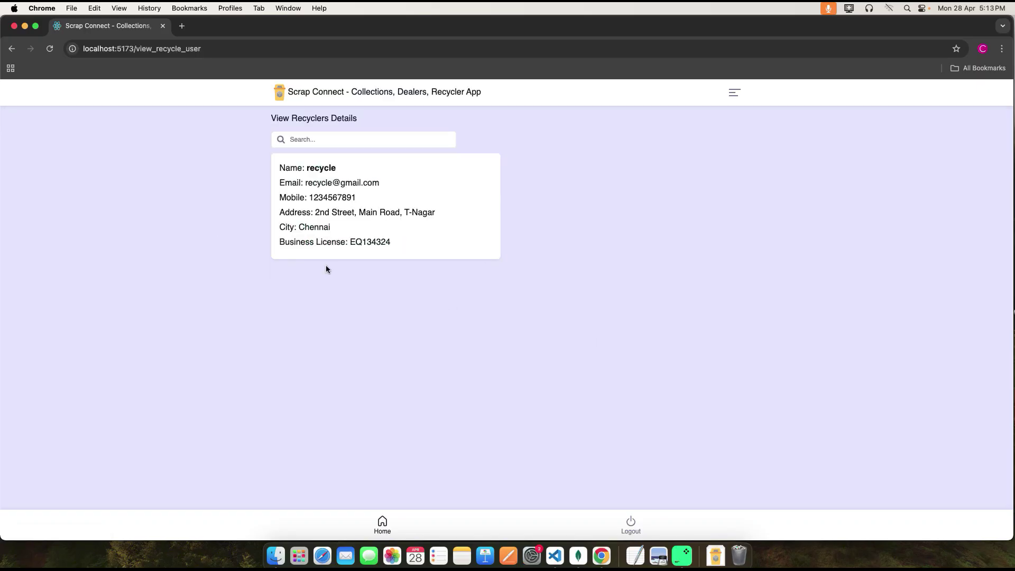
{"action": "left_click", "coordinate": [383, 527]}
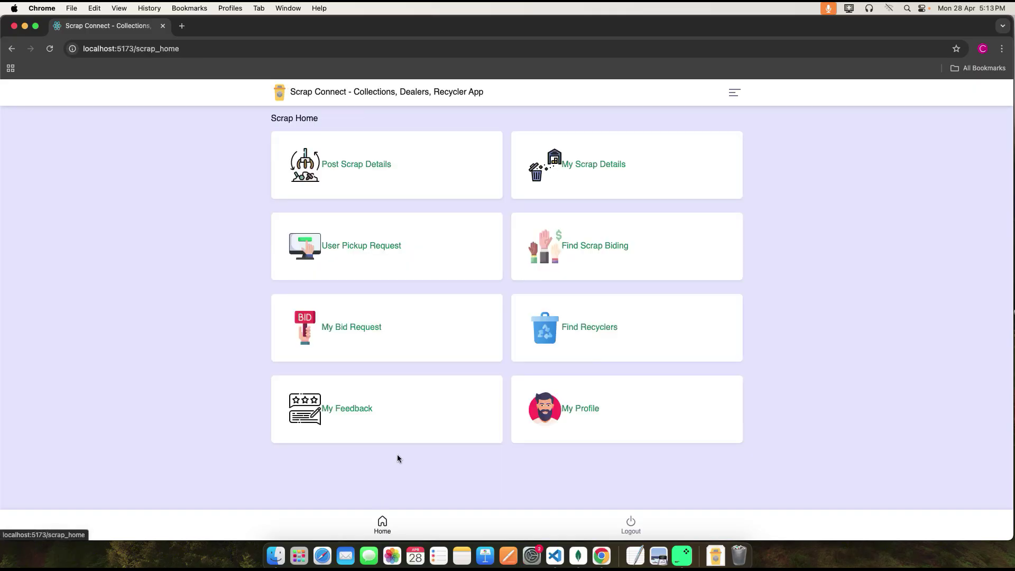
{"action": "left_click", "coordinate": [357, 411]}
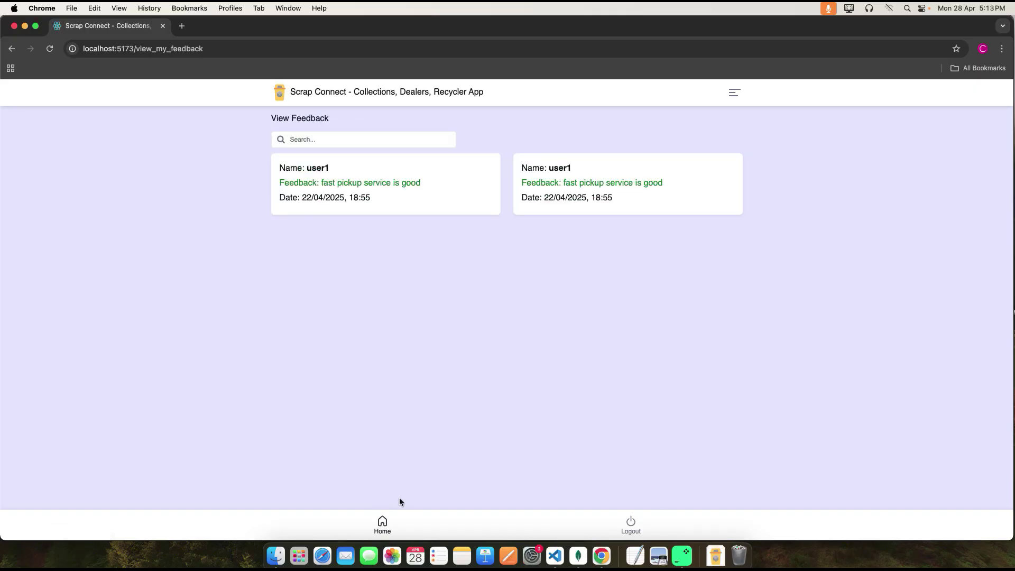
{"action": "left_click", "coordinate": [385, 523]}
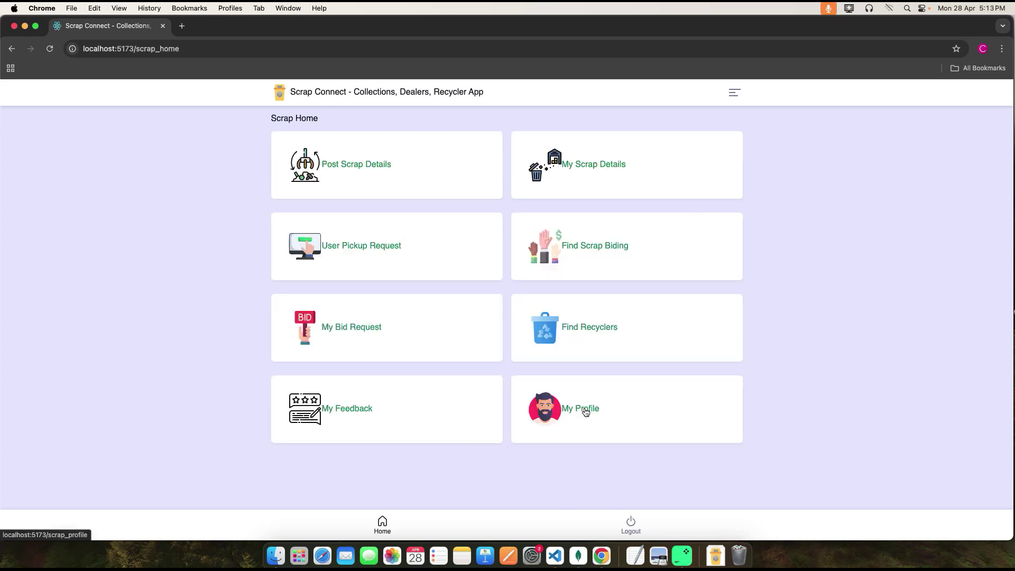
- Open the scrap dealer's profile for editing, submit it and dismiss the confirmation
{"action": "left_click", "coordinate": [585, 412]}
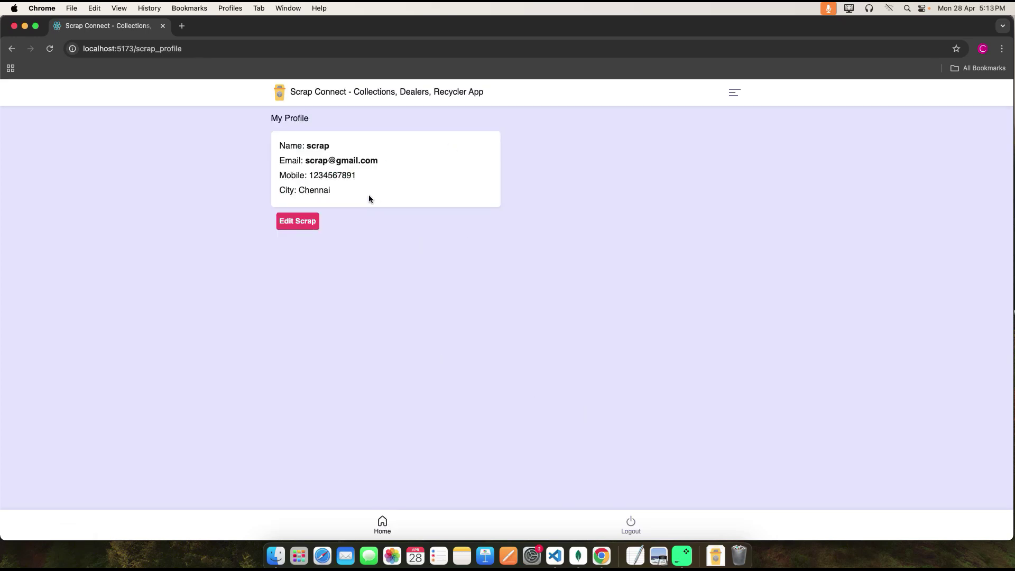
{"action": "left_click", "coordinate": [296, 221]}
{"action": "left_click", "coordinate": [506, 369]}
{"action": "left_click", "coordinate": [597, 115]}
- Return to the dealer home page, log out of the scrap dealer account and dismiss the confirmation
{"action": "left_click", "coordinate": [382, 523]}
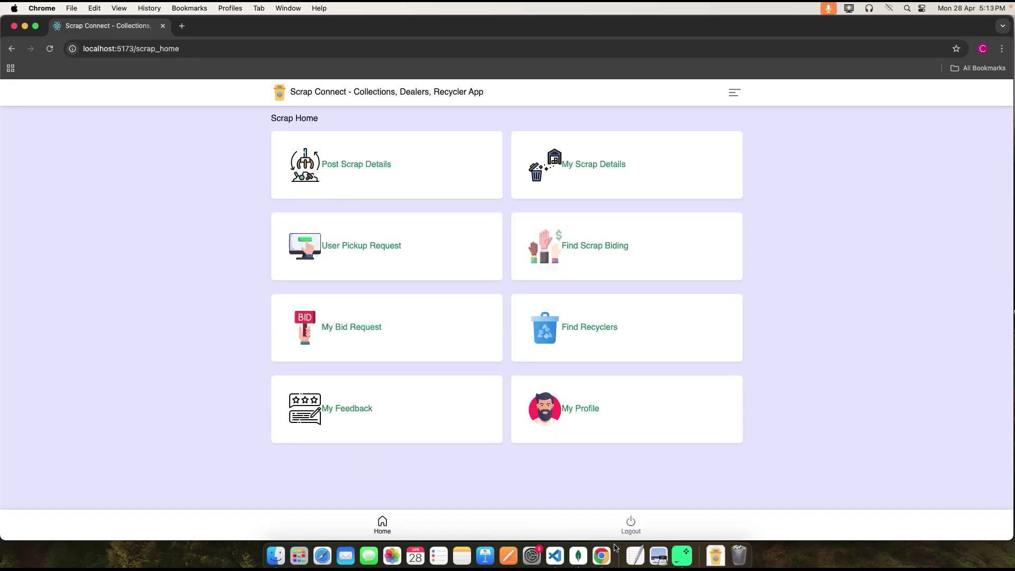
{"action": "left_click", "coordinate": [635, 528]}
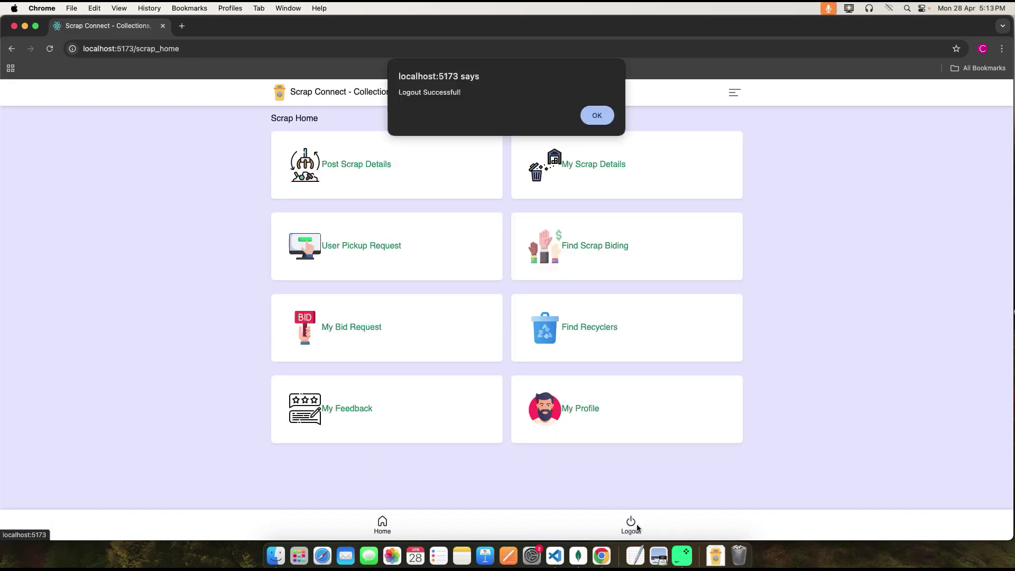
{"action": "left_click", "coordinate": [602, 115]}
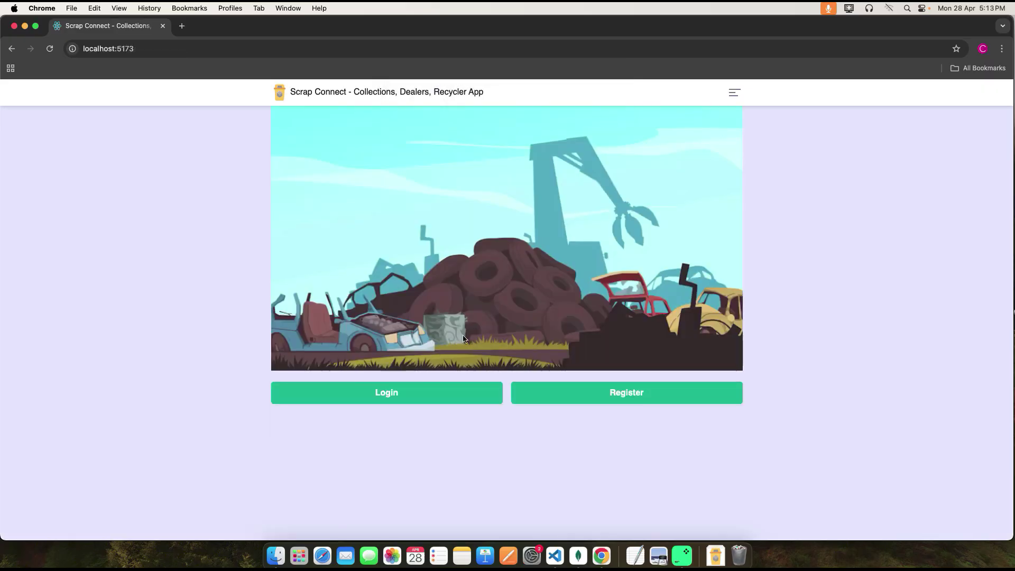
- Open the login page, switch to VS Code and copy the recycler's login e-mail from readme.txt
{"action": "left_click", "coordinate": [432, 392]}
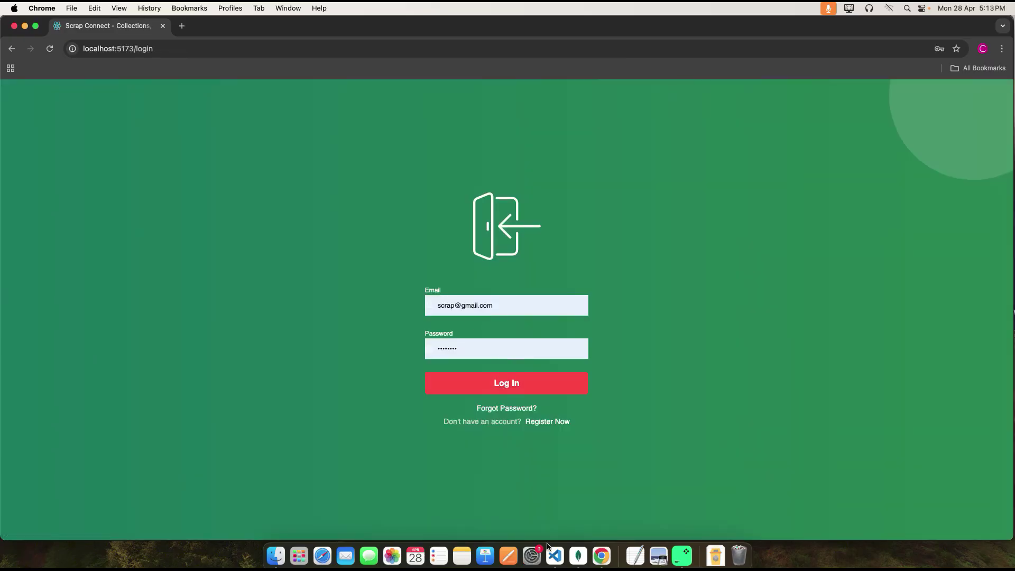
{"action": "left_click", "coordinate": [555, 555]}
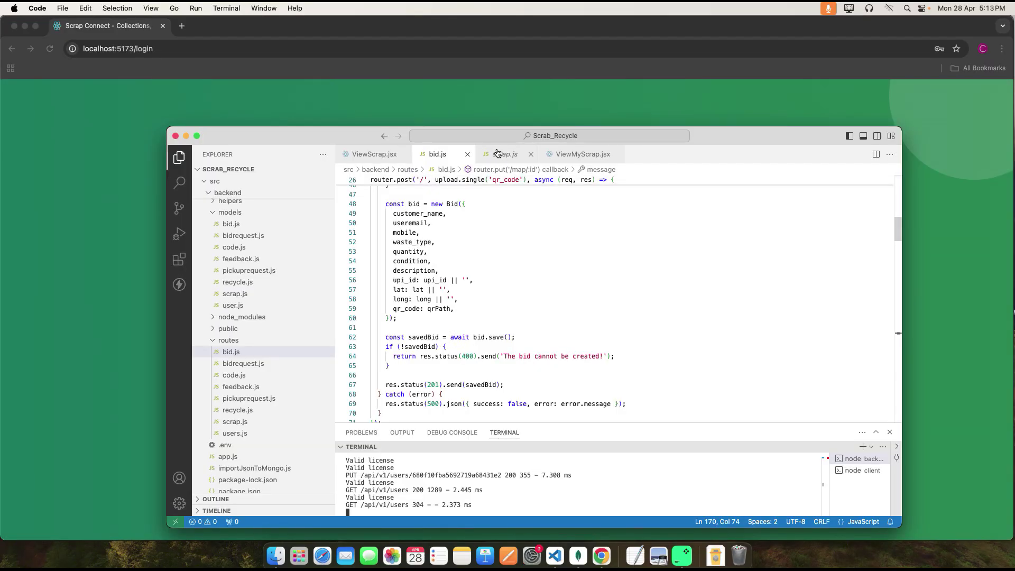
{"action": "scroll", "coordinate": [236, 471], "scroll_direction": "down", "scroll_amount": 15}
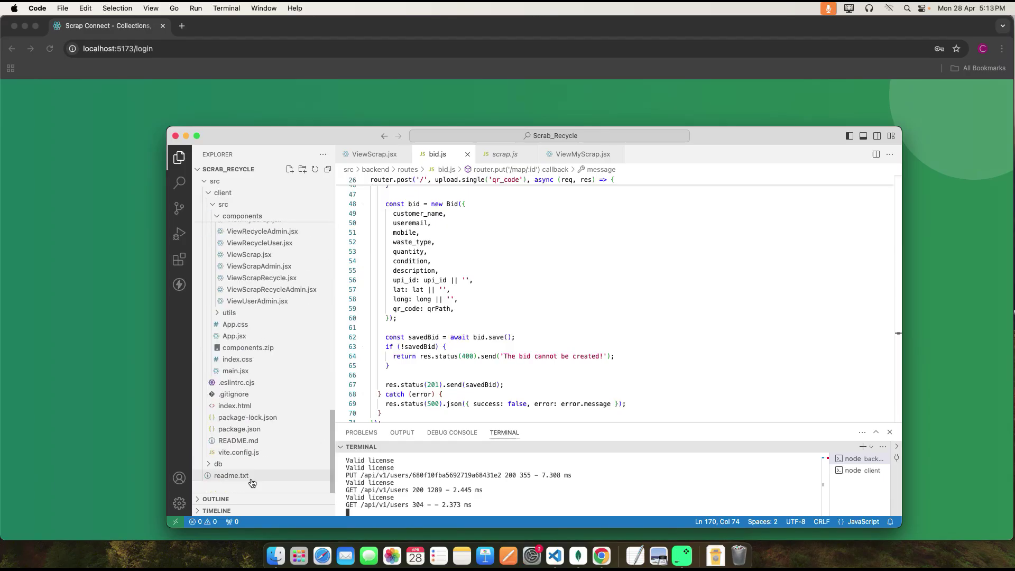
{"action": "left_click", "coordinate": [231, 475]}
{"action": "scroll", "coordinate": [418, 288], "scroll_direction": "down", "scroll_amount": 4}
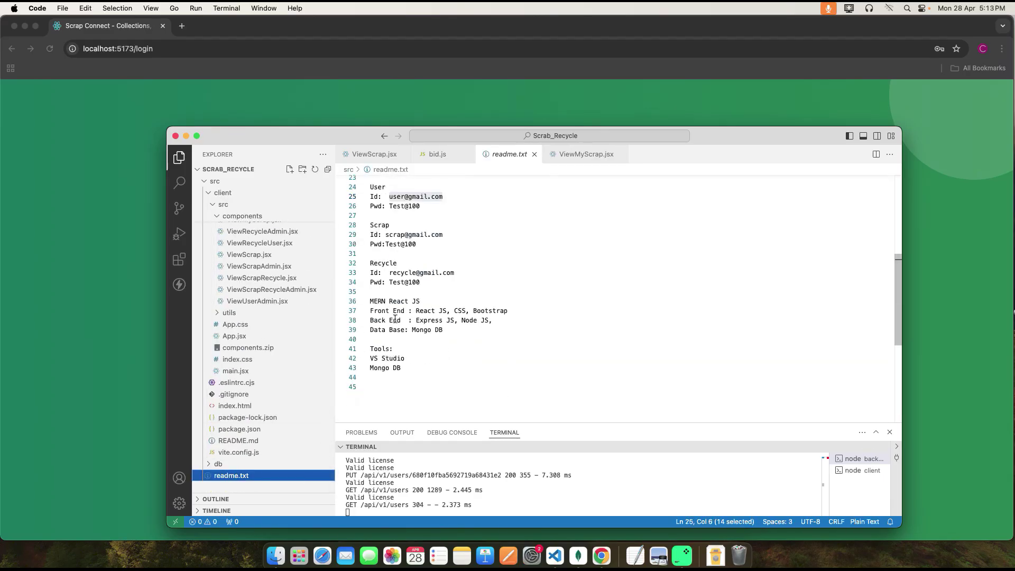
{"action": "left_click_drag", "start_coordinate": [390, 272], "coordinate": [460, 270]}
{"action": "key", "text": "super+c"}
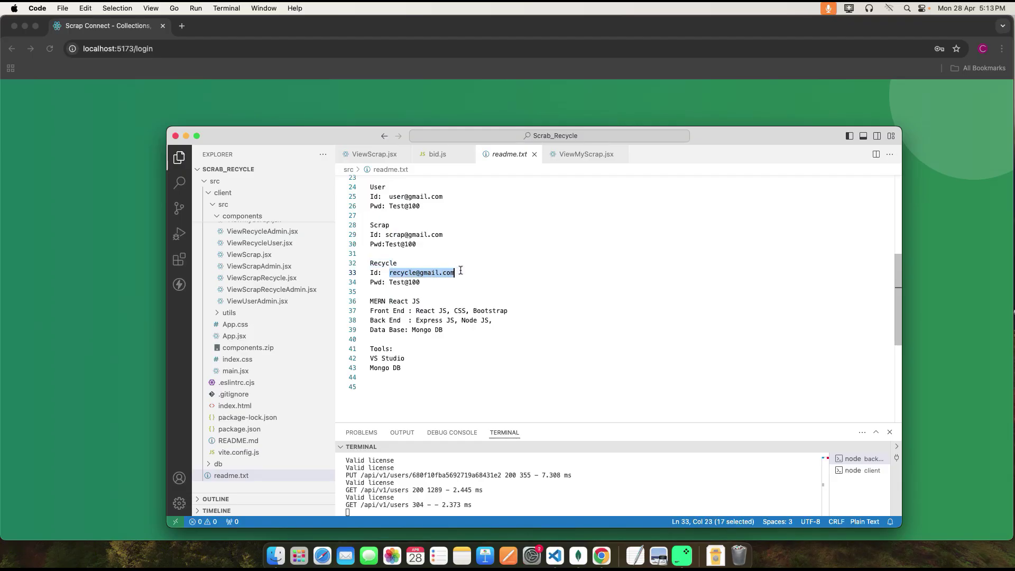
- Switch back to Chrome, replace the login e-mail with the copied recycler e-mail and log in
{"action": "left_click", "coordinate": [270, 109]}
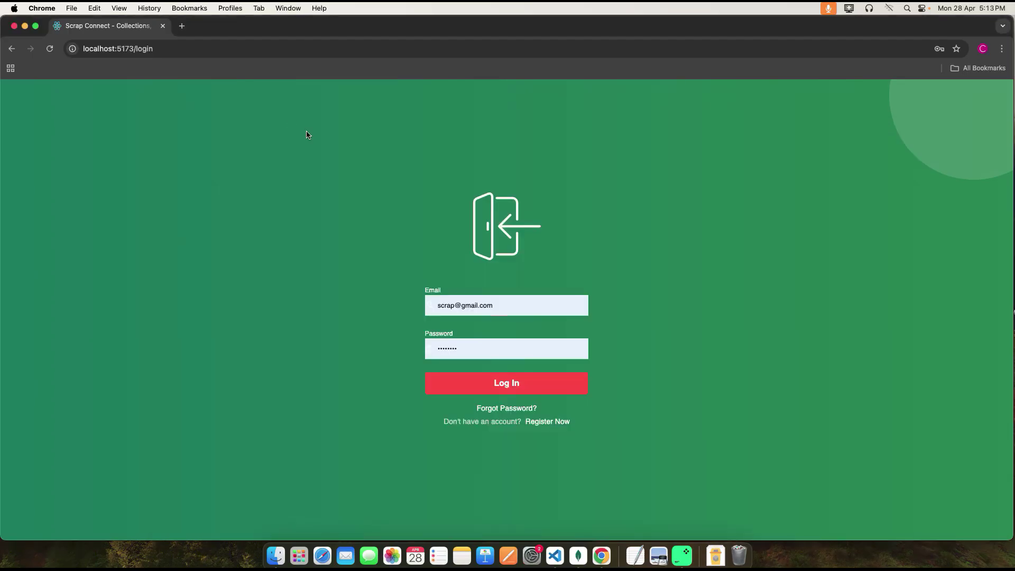
{"action": "triple_click", "coordinate": [498, 307]}
{"action": "key", "text": "super+v"}
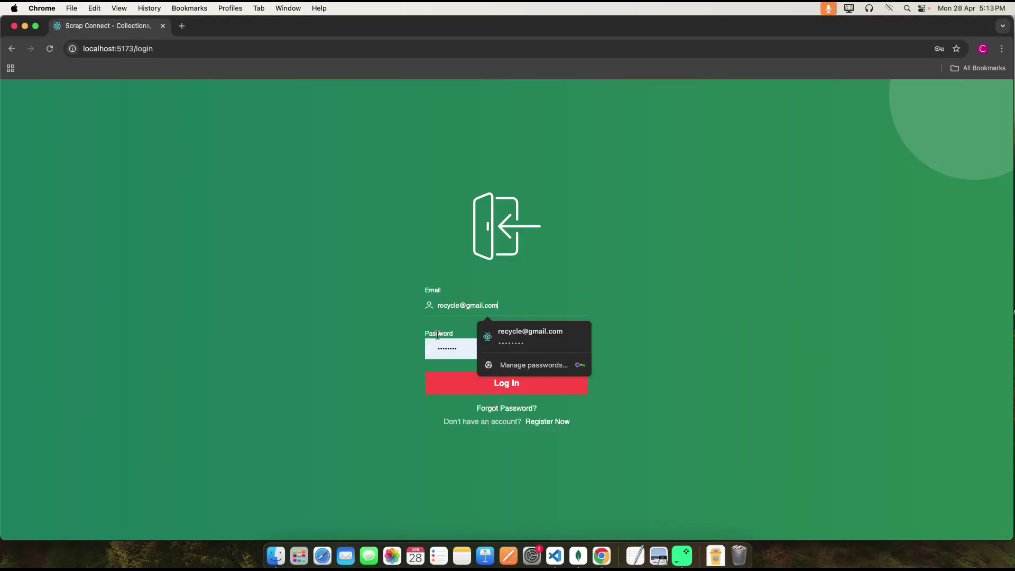
{"action": "left_click", "coordinate": [499, 342]}
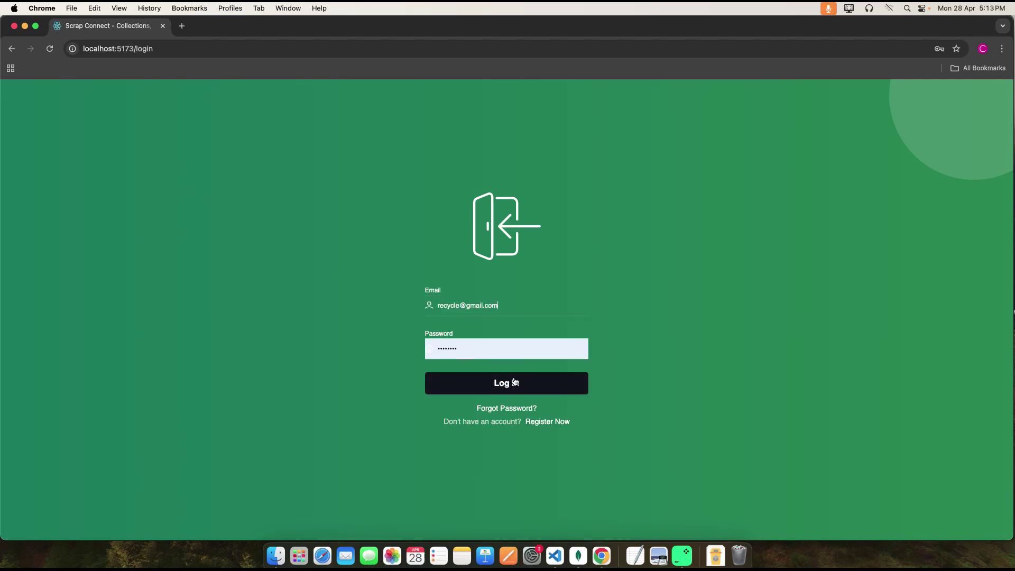
{"action": "left_click", "coordinate": [515, 382]}
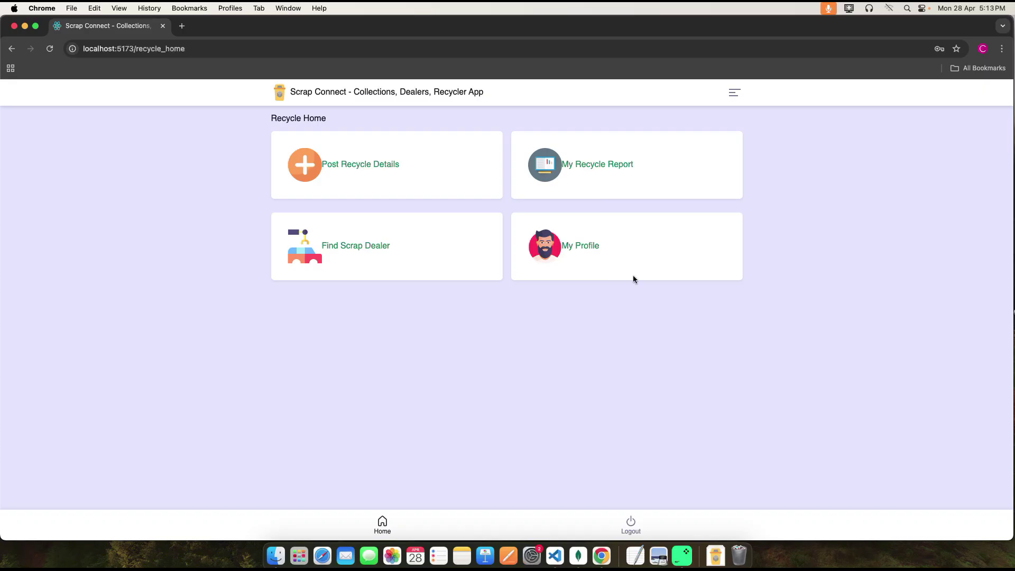
- Review the recycle posting form, choose Disposed as the waste condition and return to the recycler home page without submitting
{"action": "left_click", "coordinate": [360, 164]}
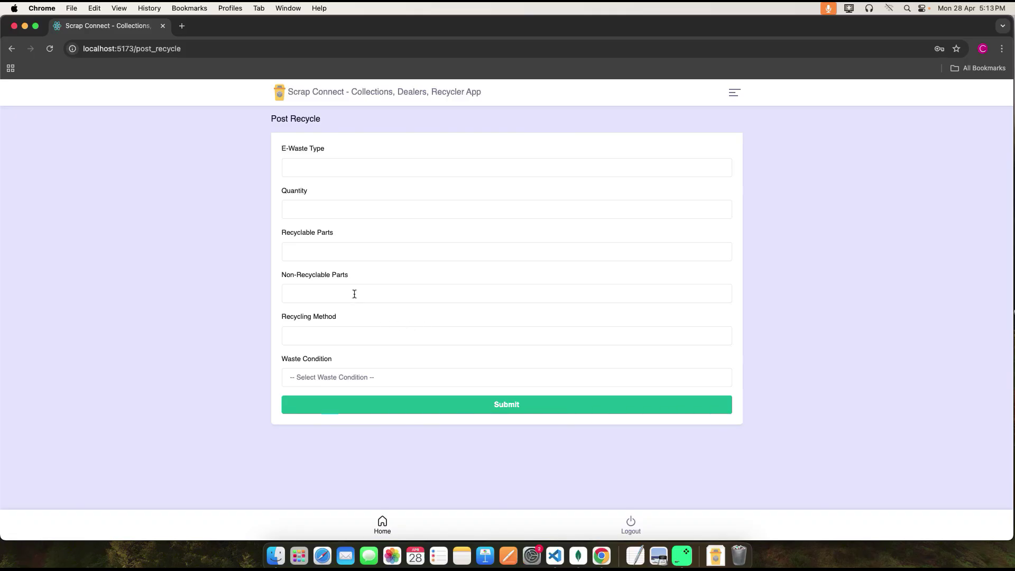
{"action": "left_click", "coordinate": [301, 168]}
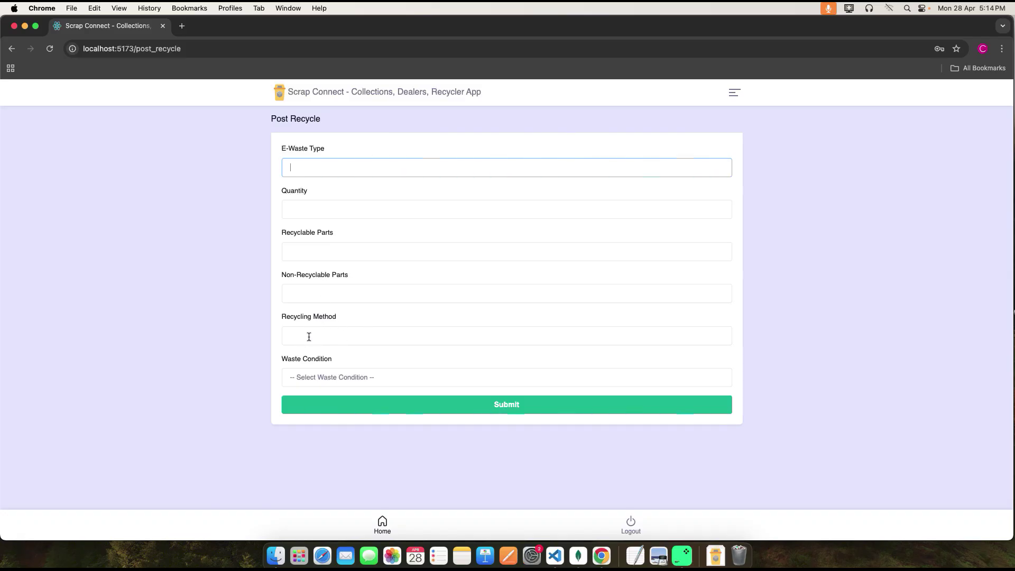
{"action": "left_click", "coordinate": [354, 378]}
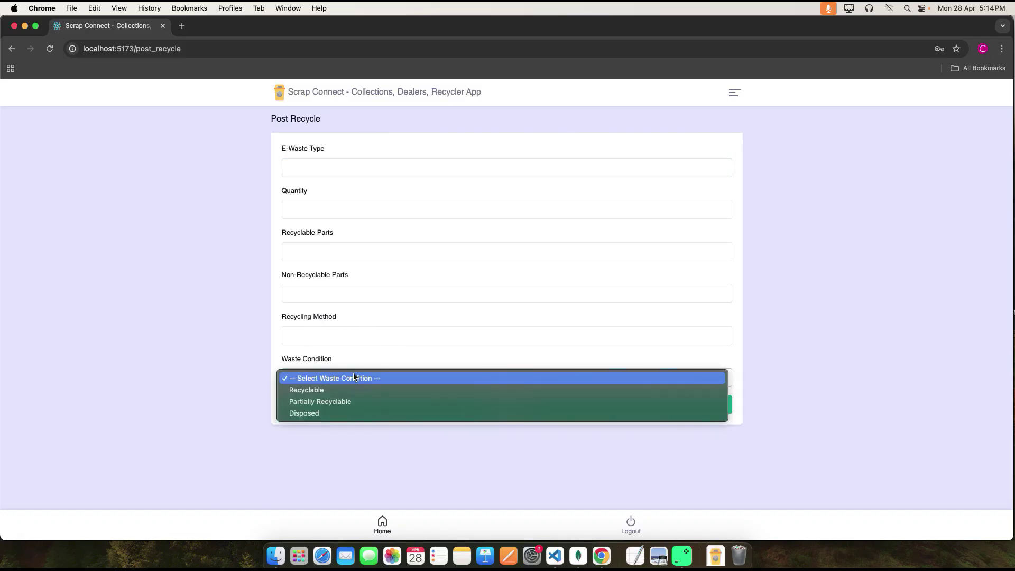
{"action": "left_click", "coordinate": [302, 413]}
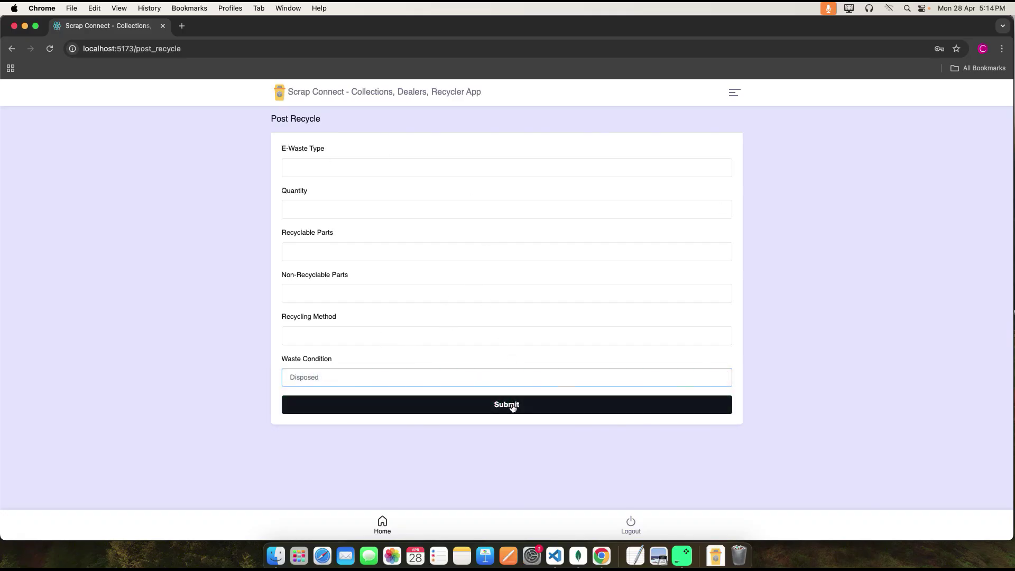
{"action": "left_click", "coordinate": [12, 48]}
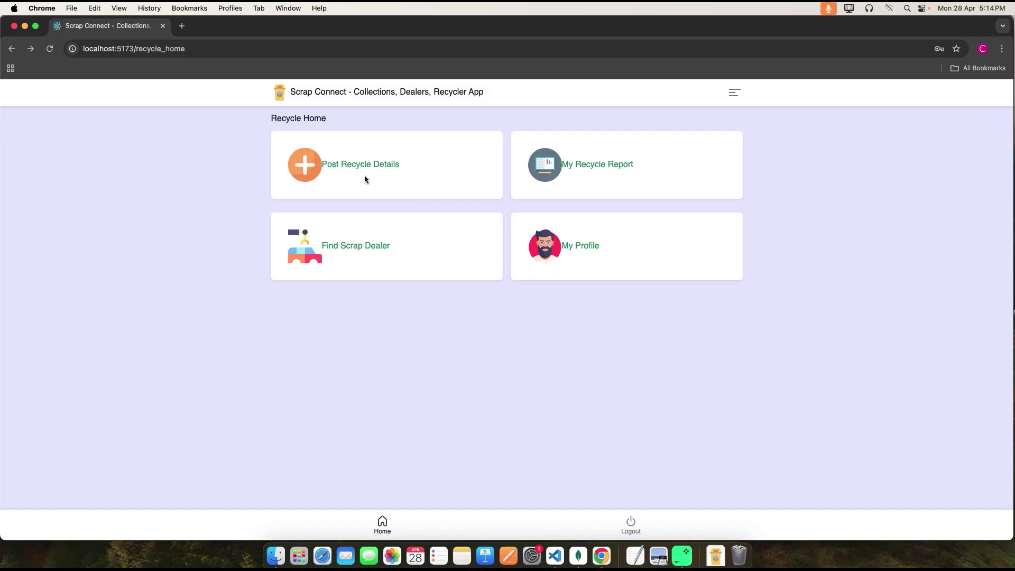
- Open the second Laptop entry in the recycle report for editing, submit it without changes and dismiss the confirmation
{"action": "left_click", "coordinate": [589, 167]}
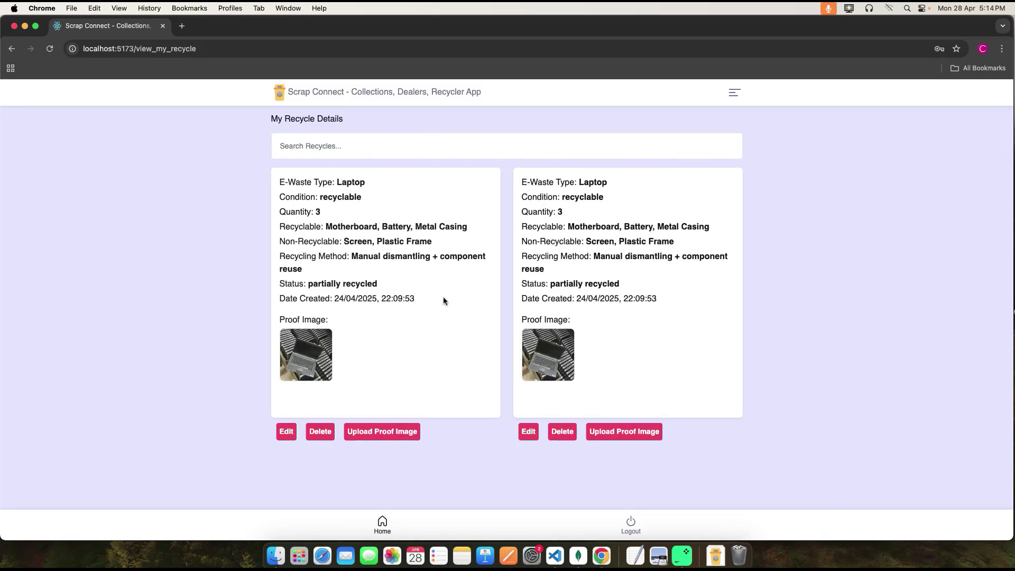
{"action": "left_click", "coordinate": [528, 431]}
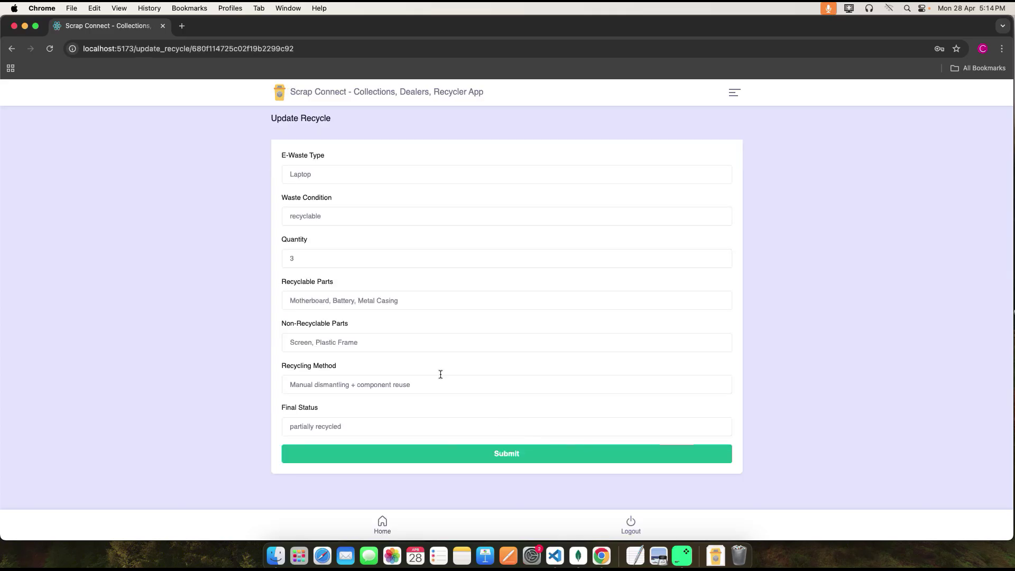
{"action": "left_click", "coordinate": [500, 454]}
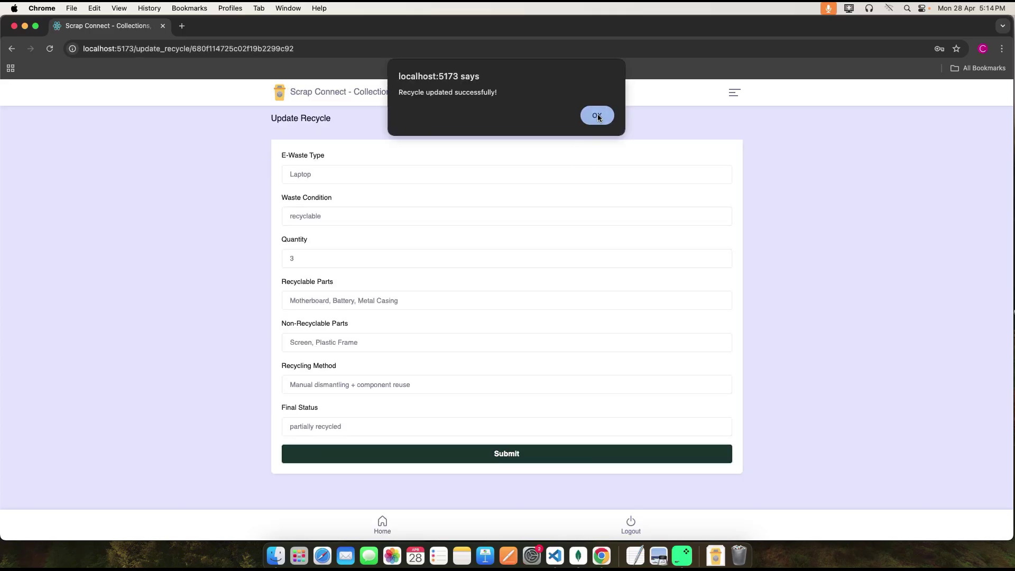
{"action": "left_click", "coordinate": [597, 114]}
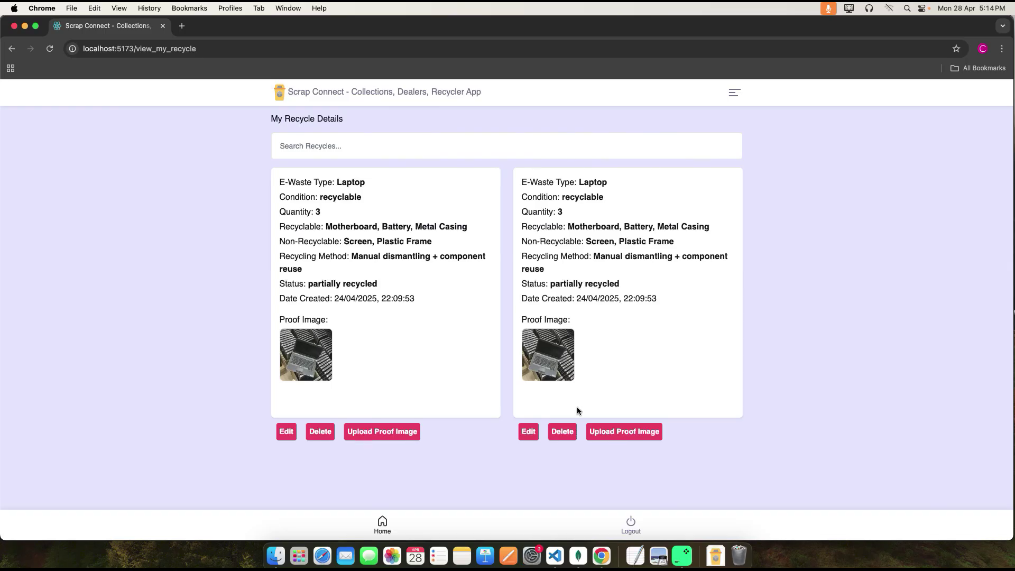
- View the proof image upload form for the second Laptop entry, cancel it and return to the recycler home page
{"action": "left_click", "coordinate": [621, 432]}
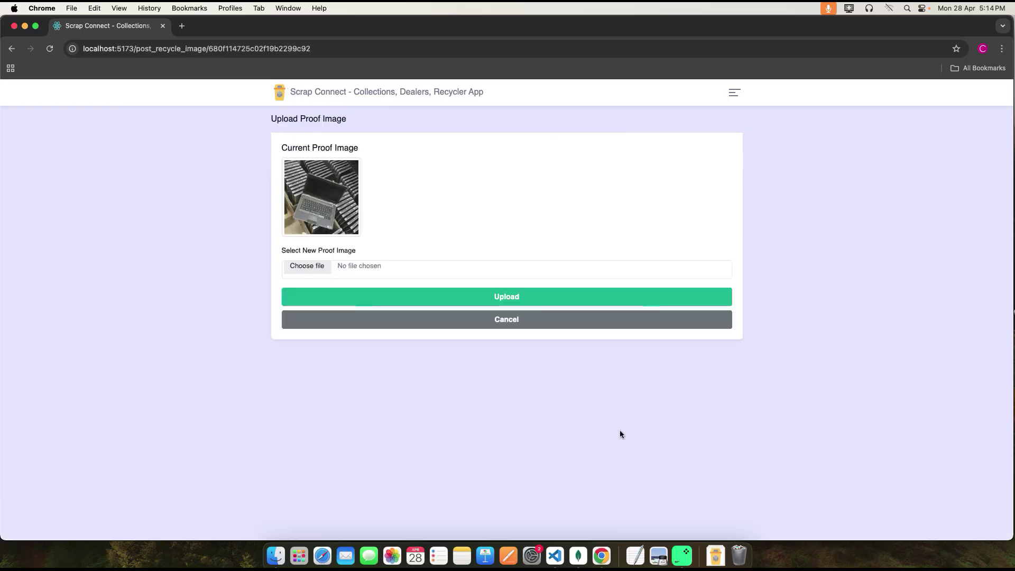
{"action": "left_click", "coordinate": [505, 323]}
{"action": "left_click", "coordinate": [382, 524]}
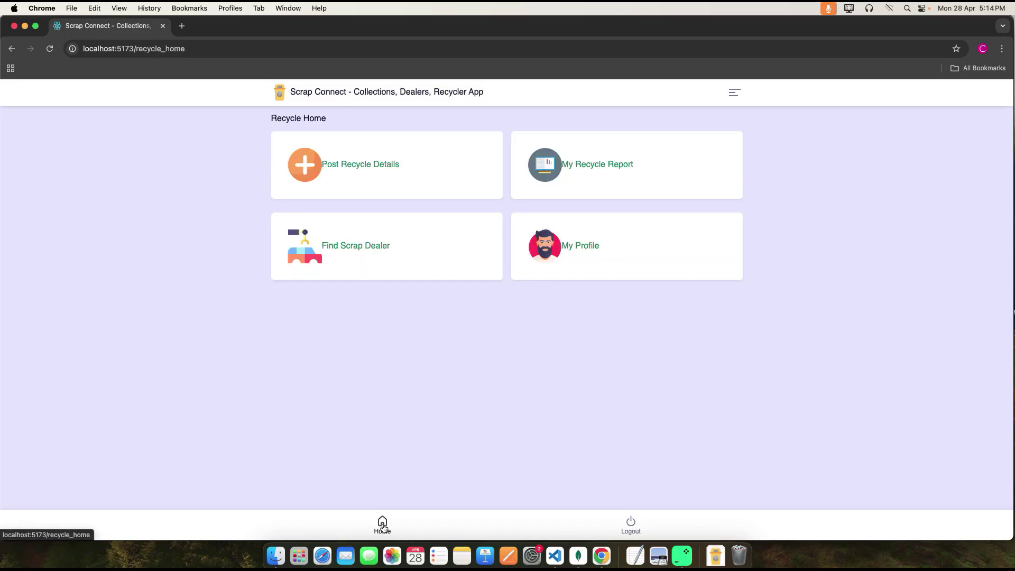
- View the scrap dealers and the map location of Old Laptop and Cables, close the map and return to the recycler home page
{"action": "left_click", "coordinate": [352, 249]}
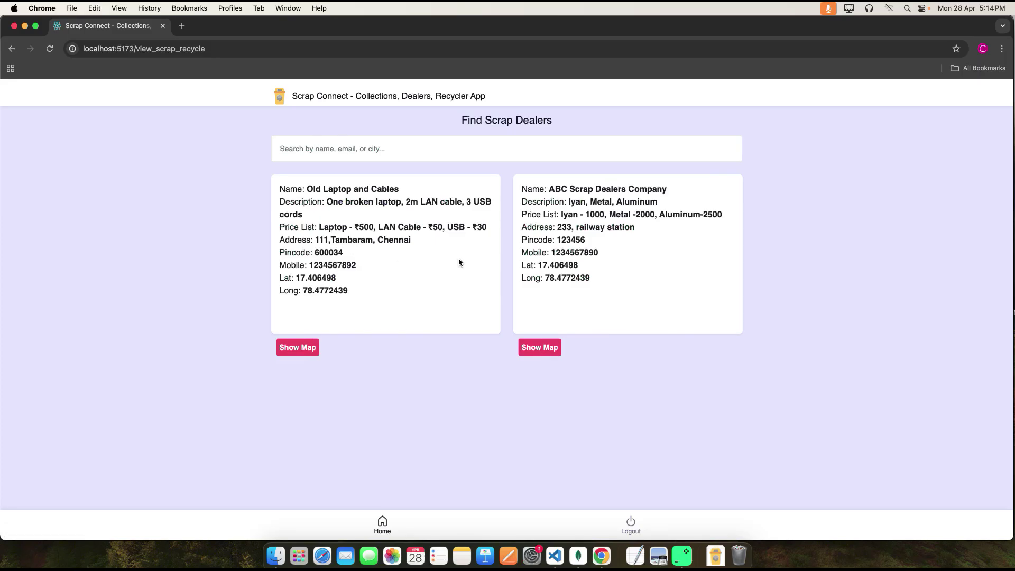
{"action": "left_click", "coordinate": [305, 347]}
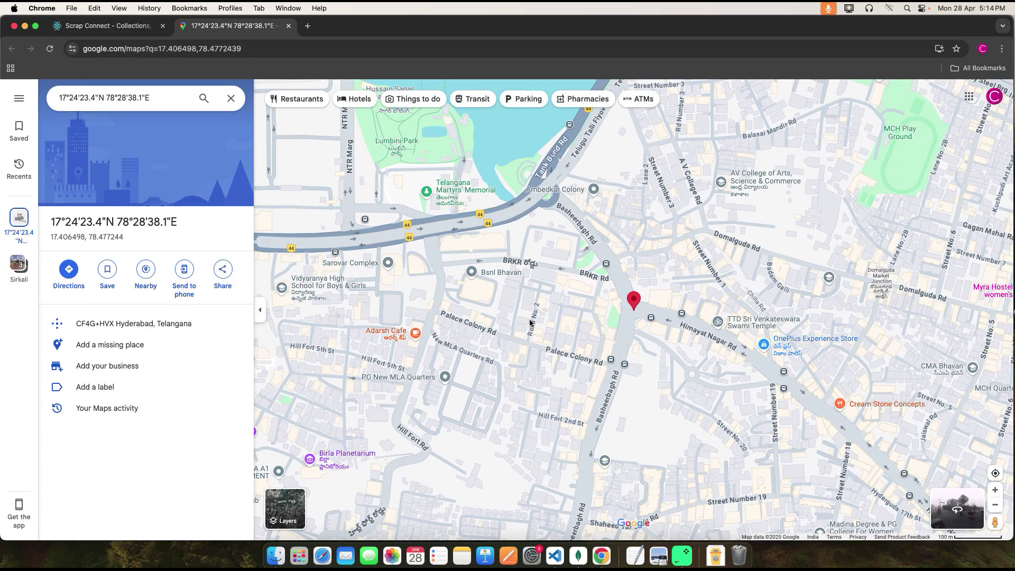
{"action": "left_click", "coordinate": [288, 26]}
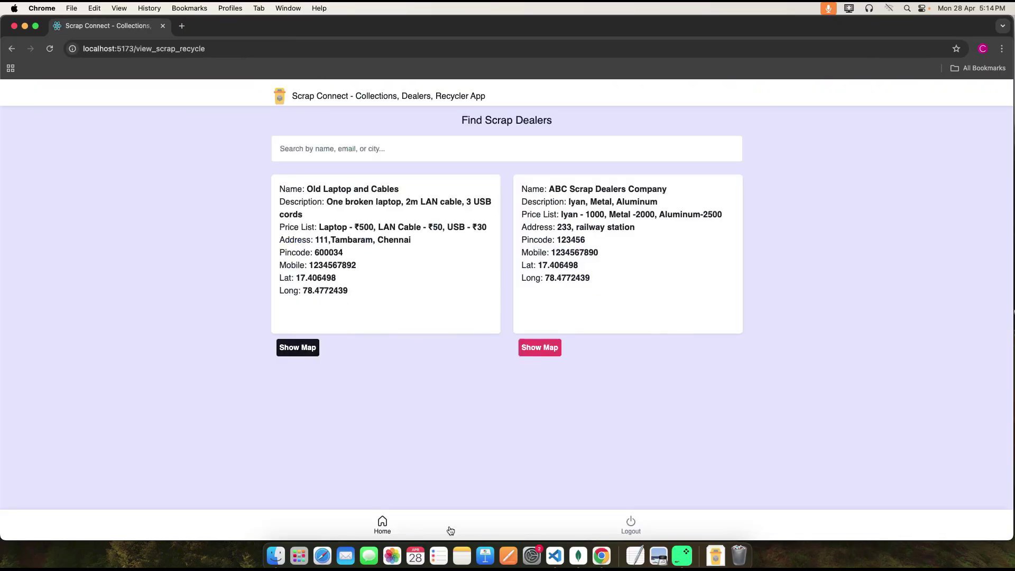
{"action": "left_click", "coordinate": [381, 526]}
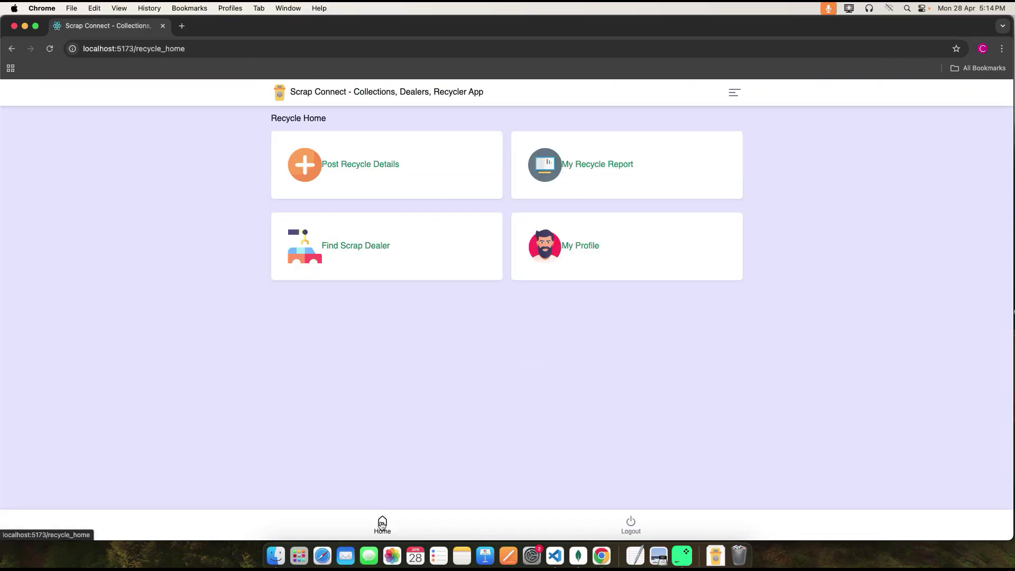
- Change the street ordinal in the recycler profile's address to 3rd, submit the profile and dismiss the confirmation
{"action": "left_click", "coordinate": [587, 246]}
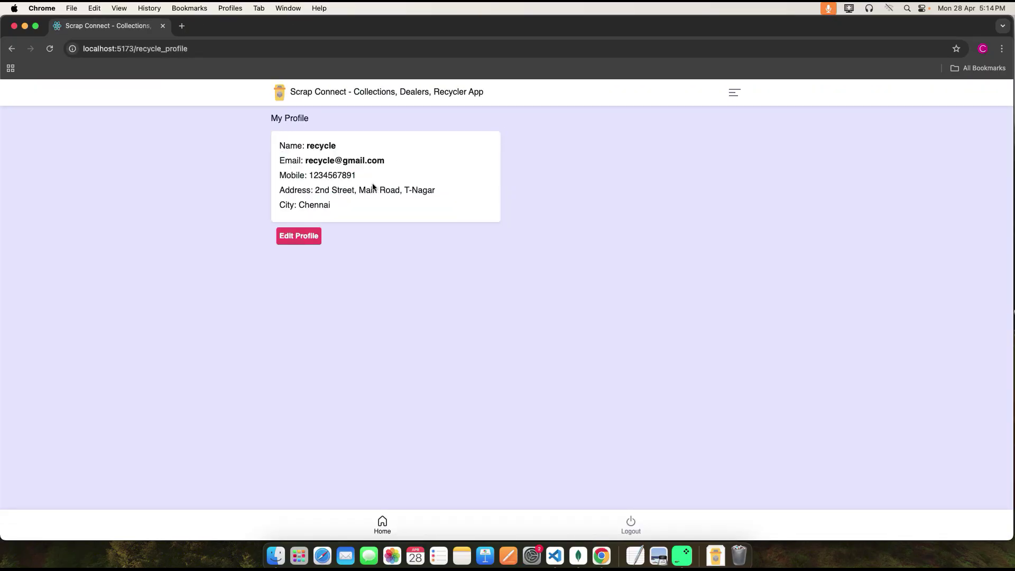
{"action": "left_click", "coordinate": [299, 241]}
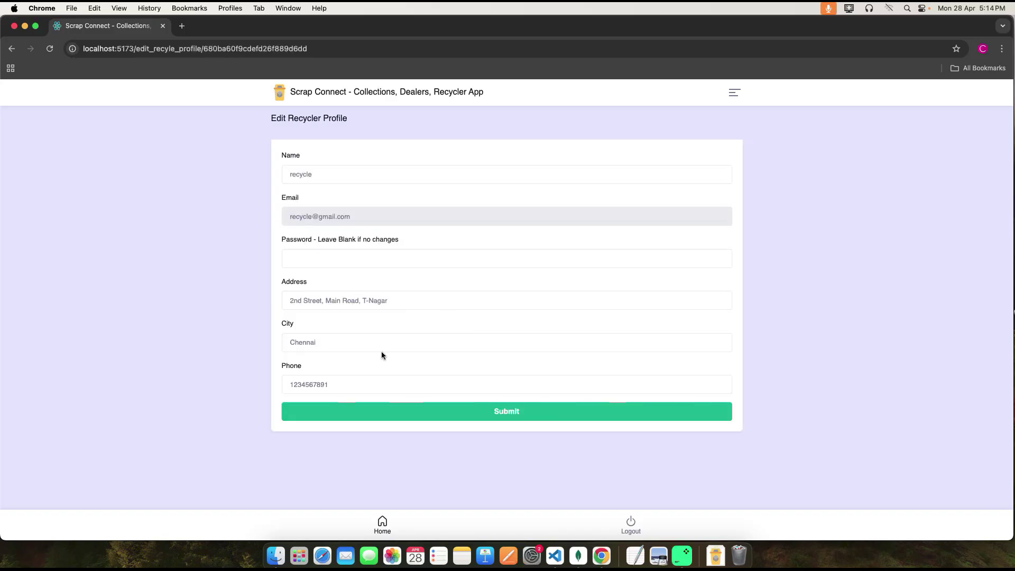
{"action": "left_click", "coordinate": [293, 301]}
{"action": "key", "text": "BackSpace"}
{"action": "type", "text": "3"}
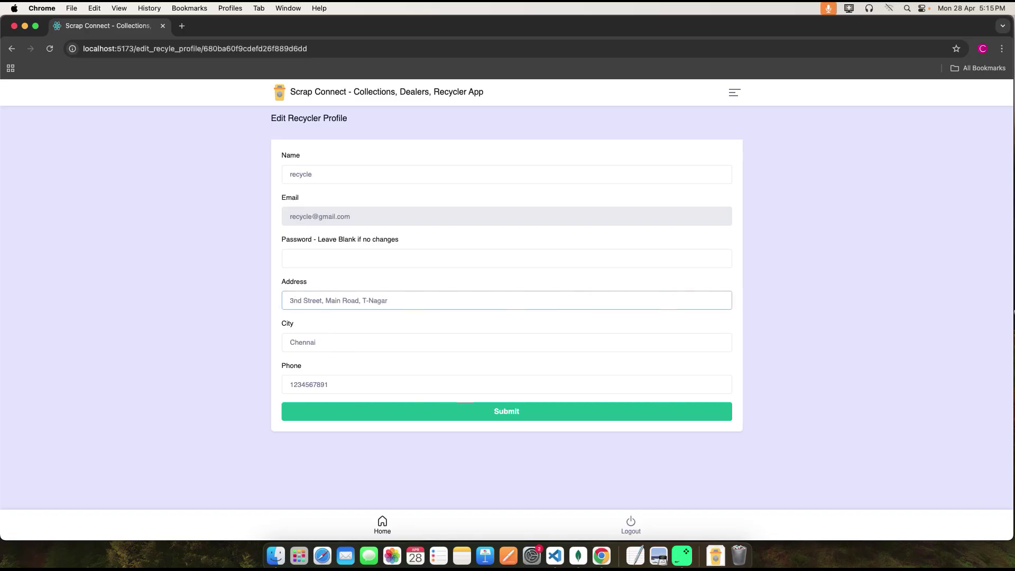
{"action": "left_click", "coordinate": [299, 300]}
{"action": "key", "text": "BackSpace"}
{"action": "type", "text": "r"}
{"action": "left_click", "coordinate": [485, 400]}
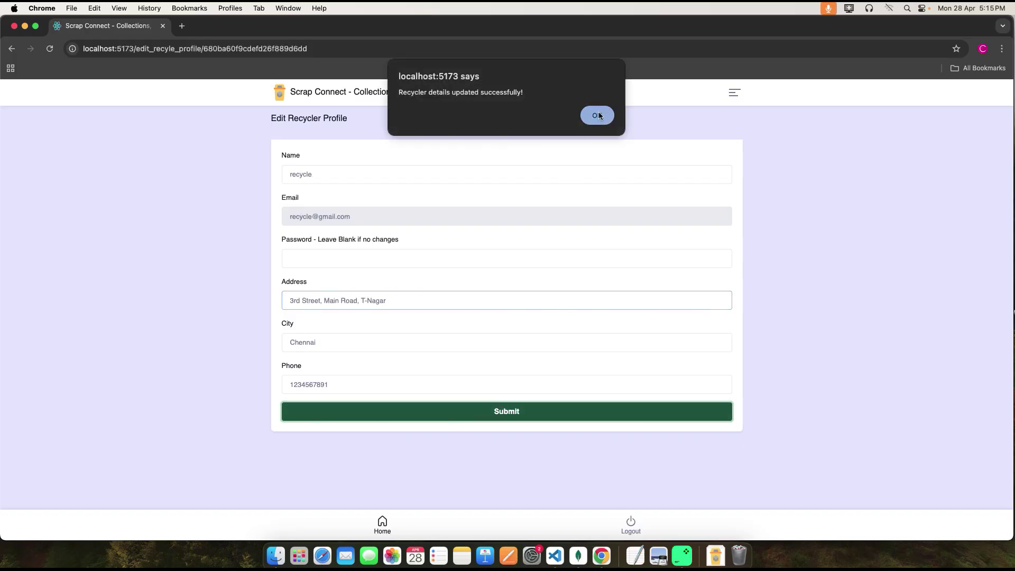
{"action": "left_click", "coordinate": [598, 112]}
- Return to the recycler home page, log out of the recycler account and dismiss the confirmation
{"action": "left_click", "coordinate": [382, 523]}
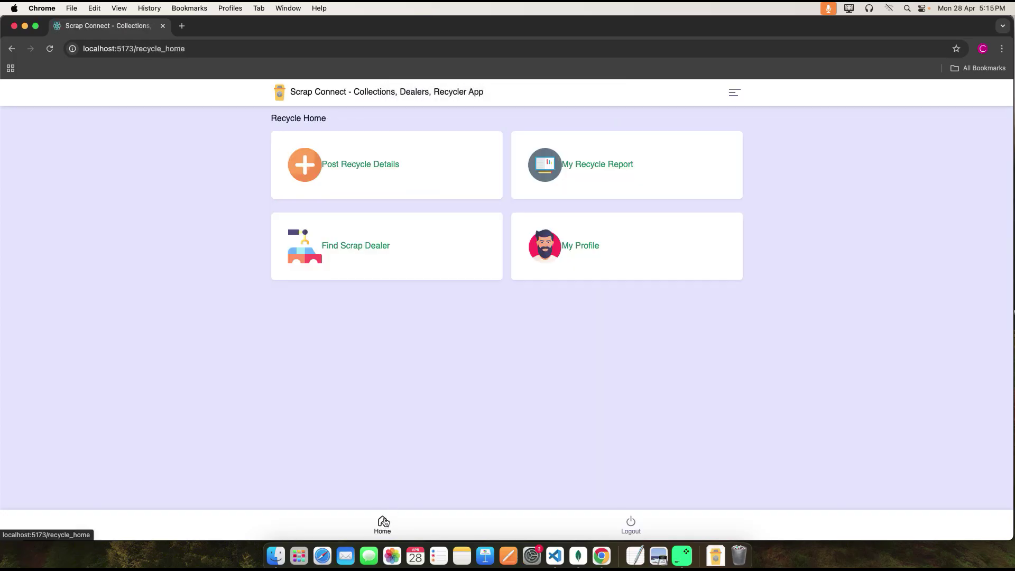
{"action": "left_click", "coordinate": [630, 523]}
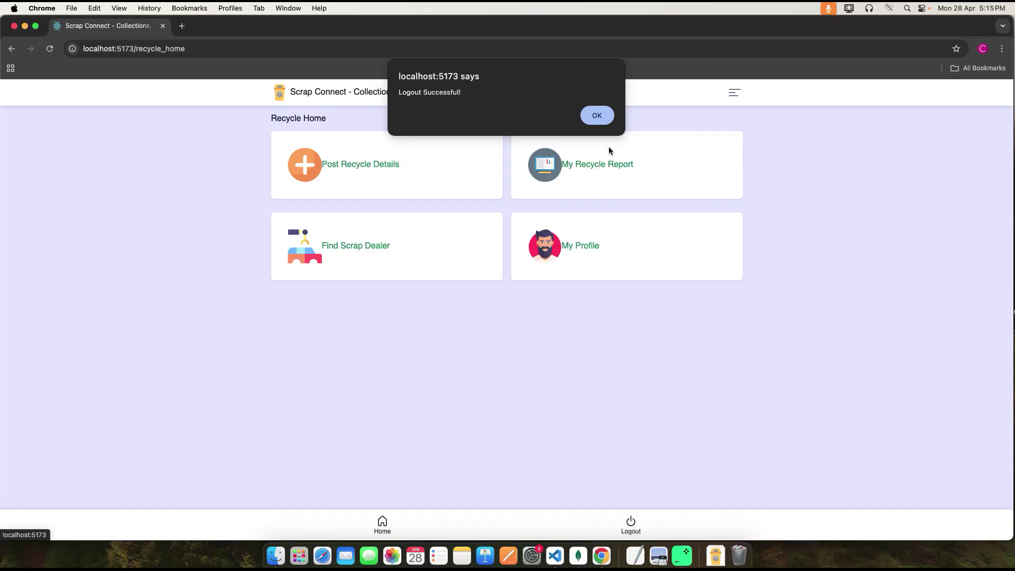
{"action": "left_click", "coordinate": [598, 110]}
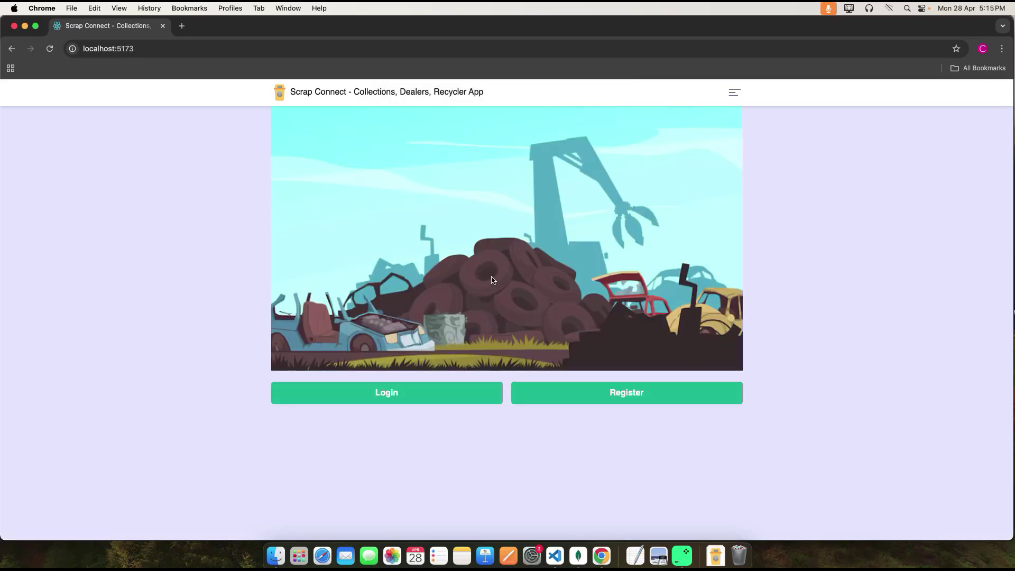